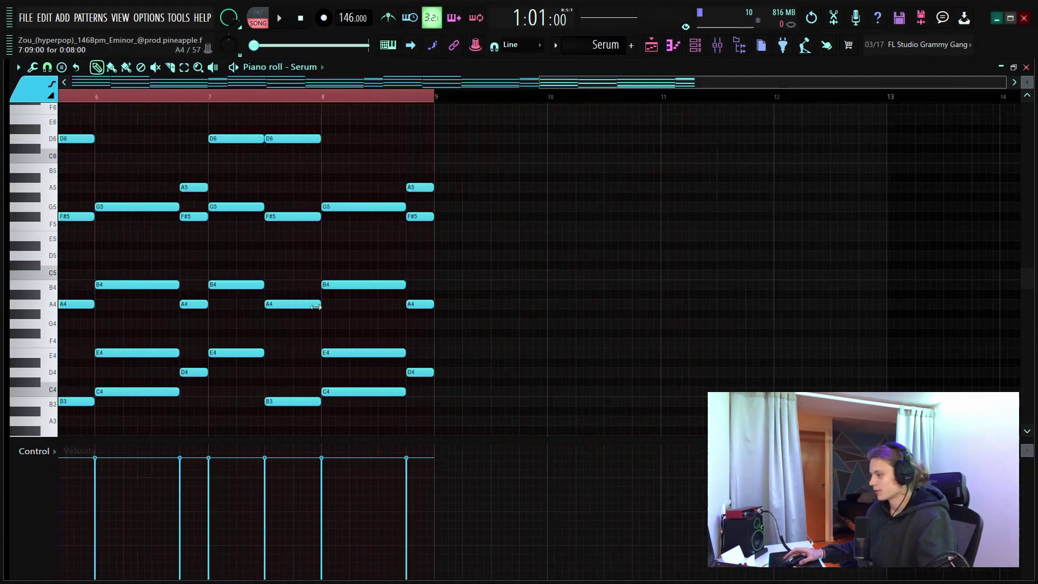
Open the Serum channel's synth from the channel rack to check its loaded preset, and close it again
scroll(323, 104, "up", 2)
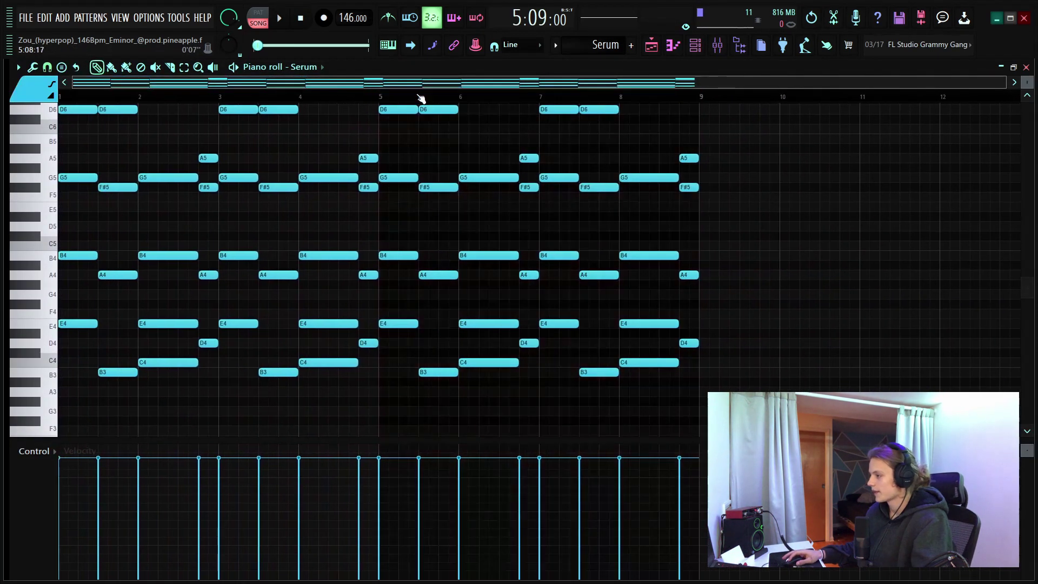
left_click(703, 52)
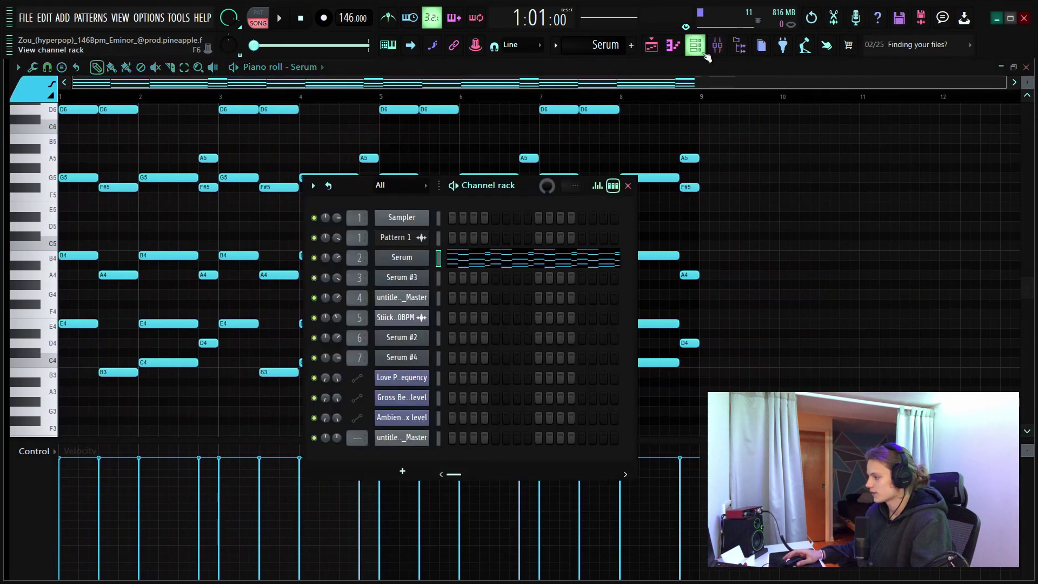
left_click(401, 257)
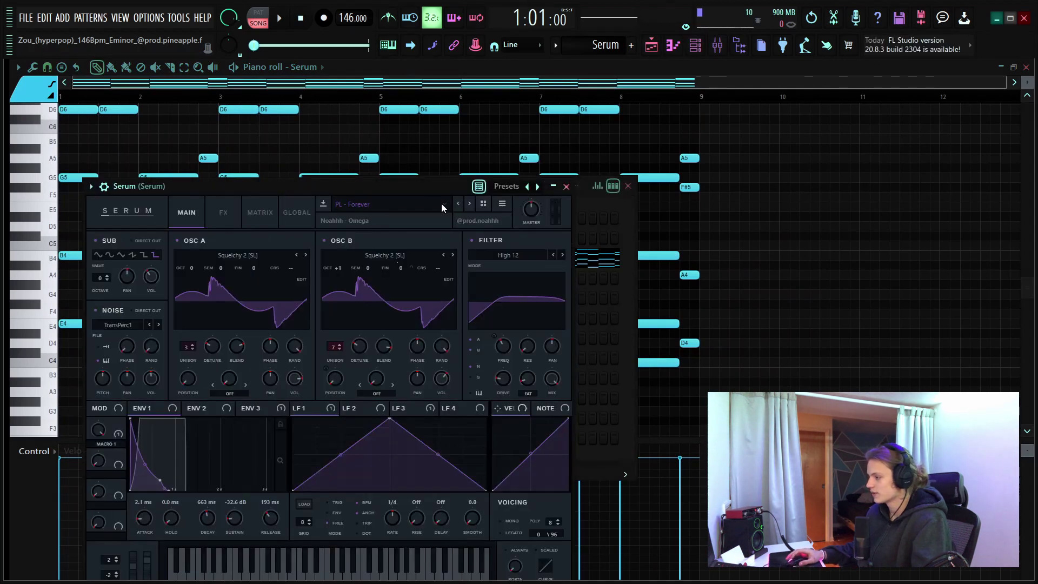
left_click(567, 187)
Examine the chord voicings in the first two bars of the Serum pattern, from the lowest to the highest notes
left_click(161, 100)
scroll(183, 86, "up", 4)
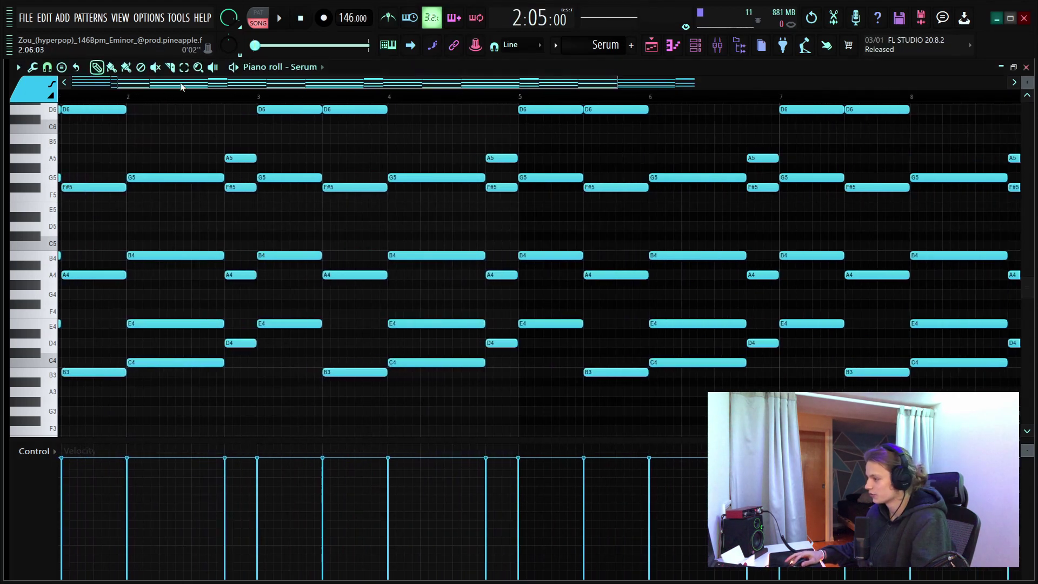
scroll(584, 308, "up", 3)
scroll(1027, 80, "up", 1)
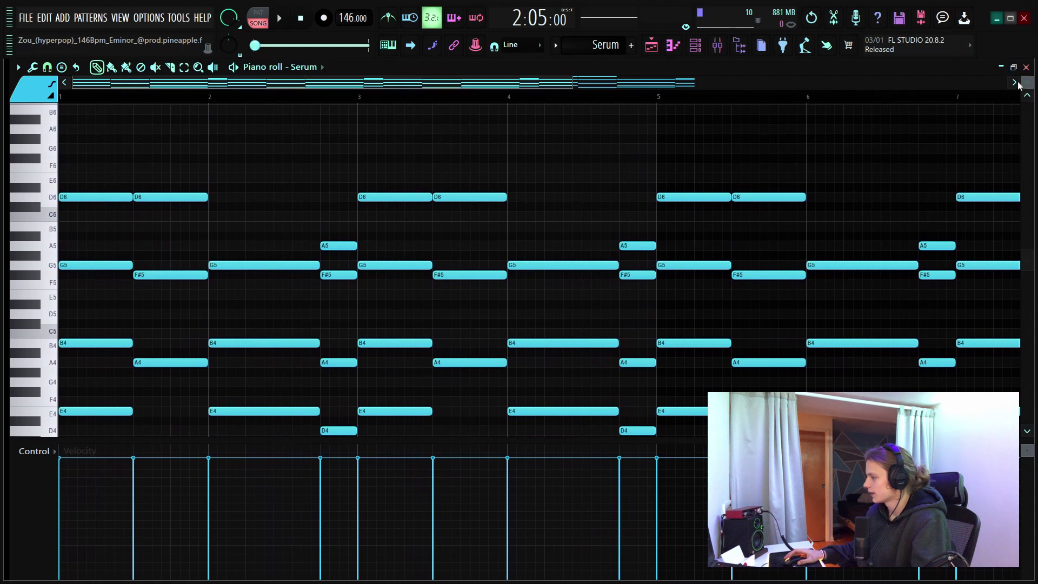
scroll(1027, 79, "up", 2)
scroll(125, 102, "up", 5)
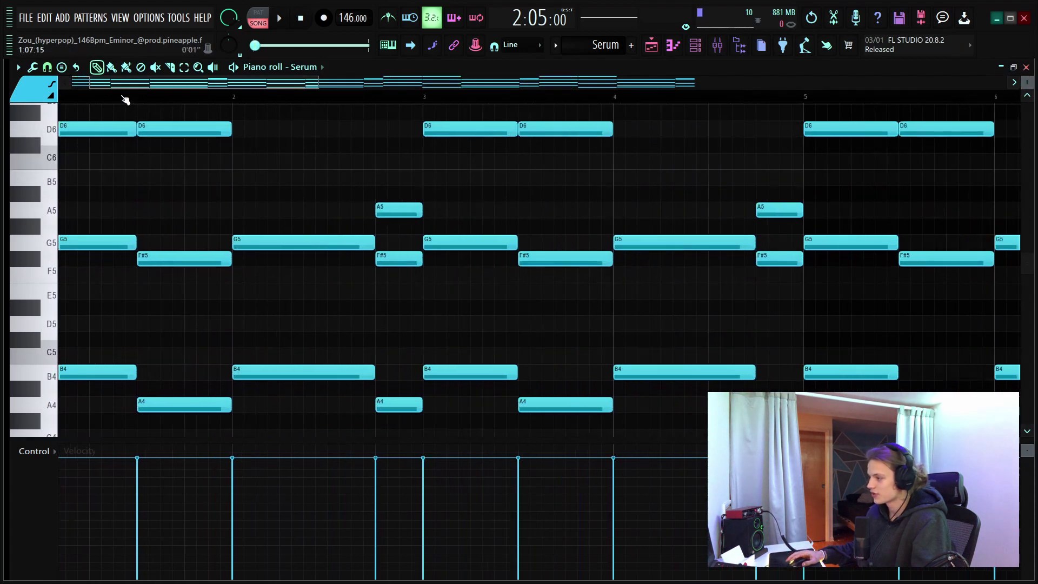
scroll(291, 184, "down", 3)
scroll(329, 219, "up", 2)
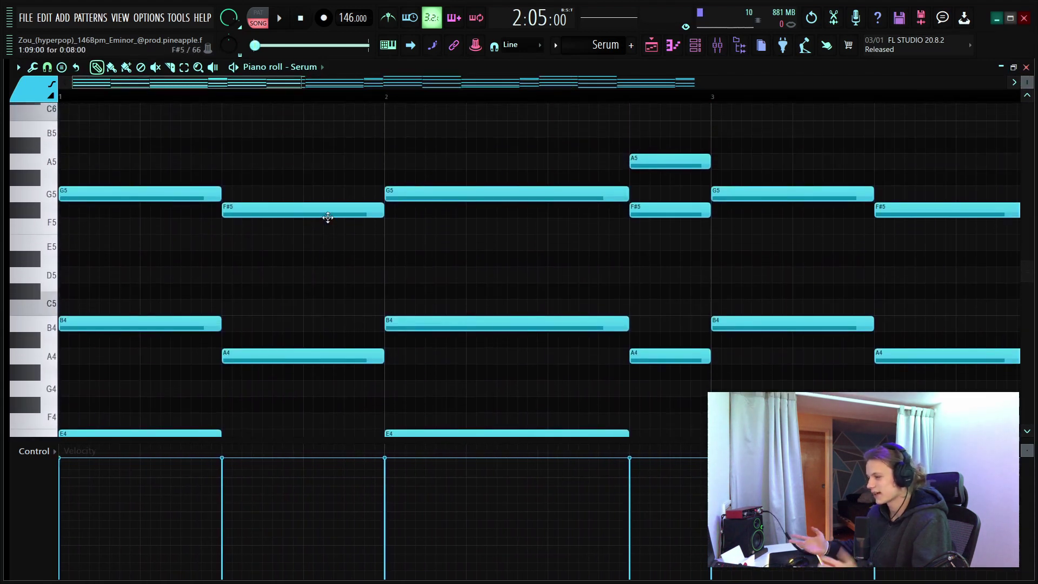
scroll(264, 288, "up", 3)
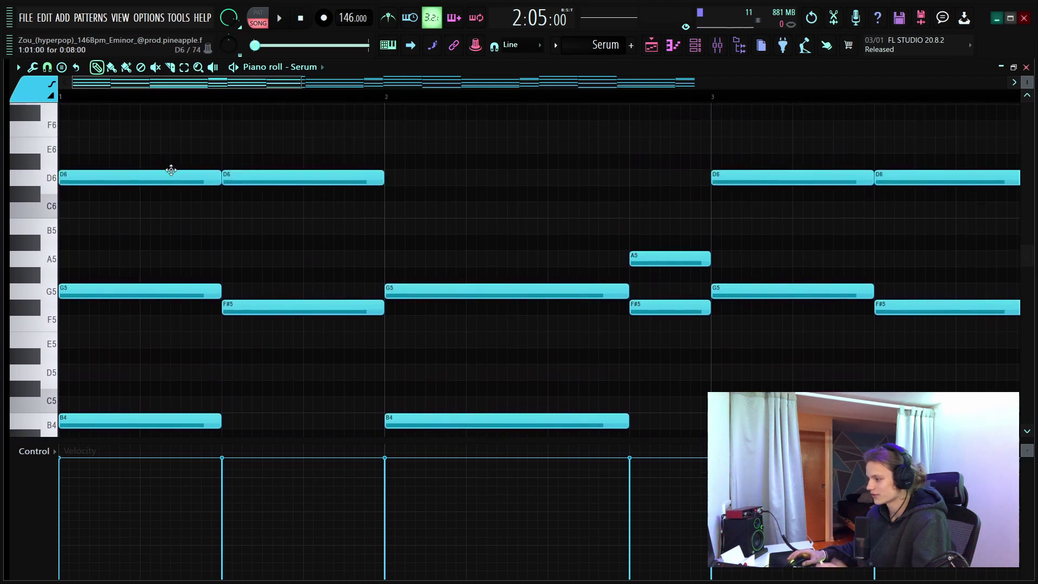
scroll(273, 205, "down", 2)
scroll(272, 206, "down", 4)
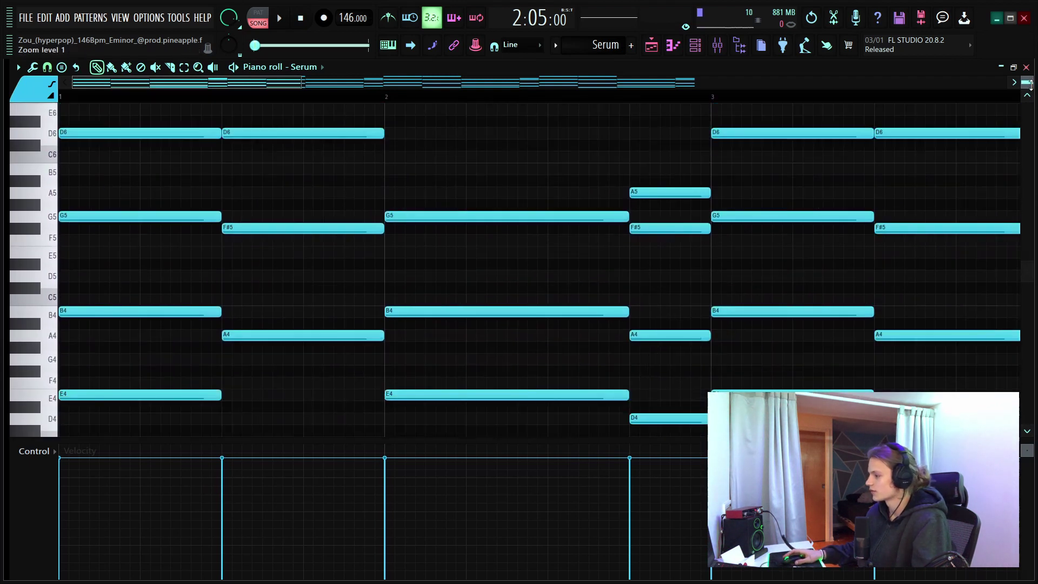
Try lowering the first chord's D6 and G5 notes by one octave
left_click(133, 190)
scroll(133, 194, "up", 2)
key("ctrl+Down")
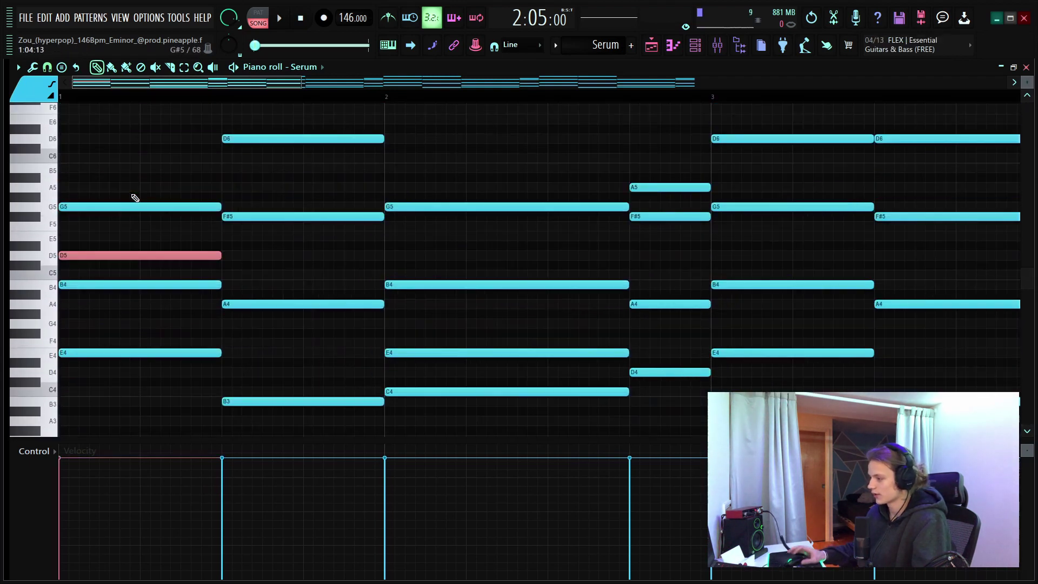
left_click(186, 206)
key("ctrl+Down")
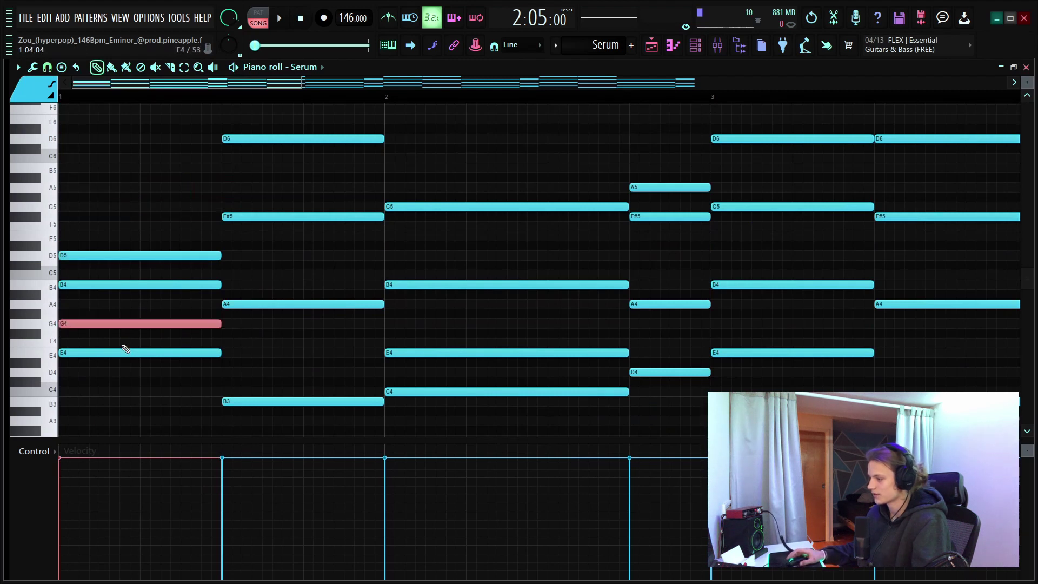
Return the first chord's lowered notes to G5 and D6, and revoice the bar 2 chord with G4 and E5
key("ctrl+Up")
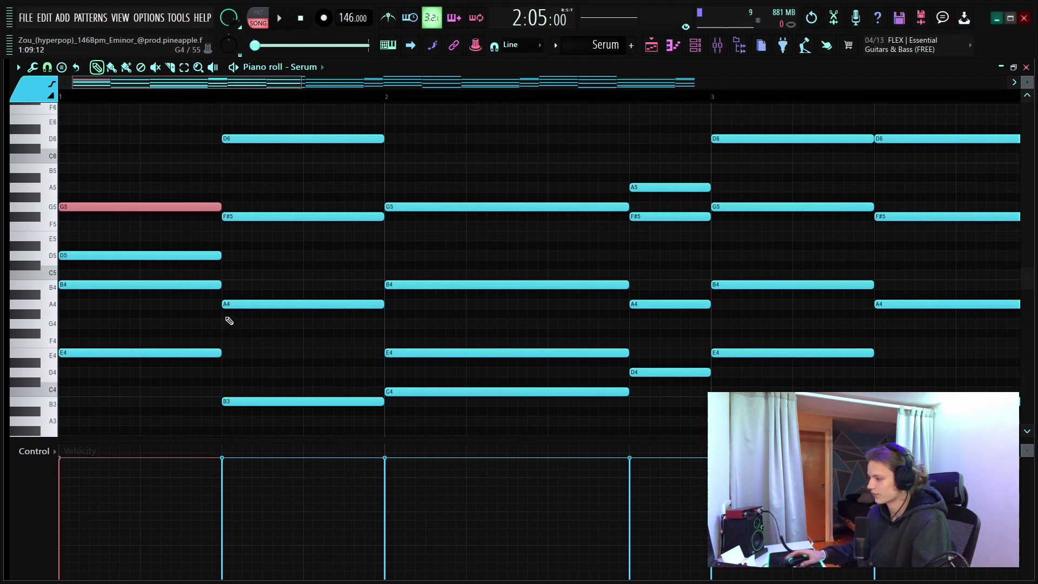
key("ctrl+d")
left_click(196, 257)
key("ctrl+Up")
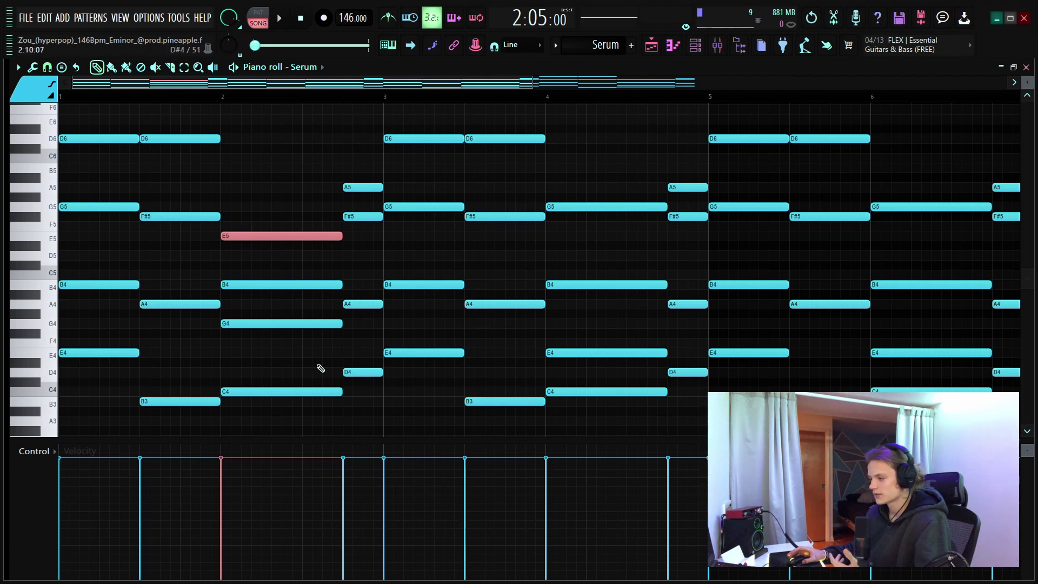
Try placing a short extra note above the chords near the end of bar 2, and delete it
scroll(176, 97, "down", 4)
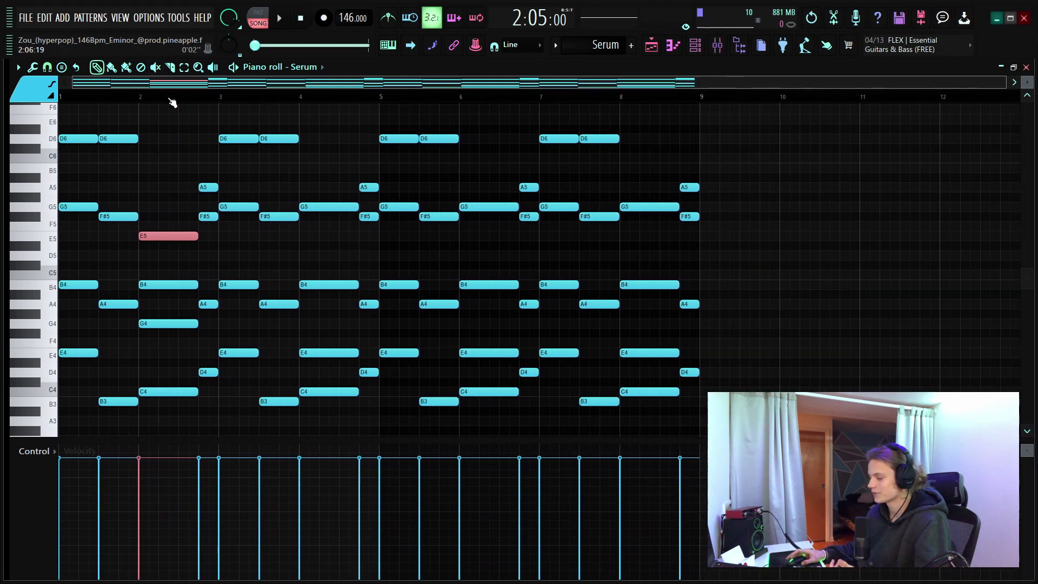
scroll(204, 201, "up", 2)
scroll(204, 199, "down", 3)
scroll(203, 199, "down", 1)
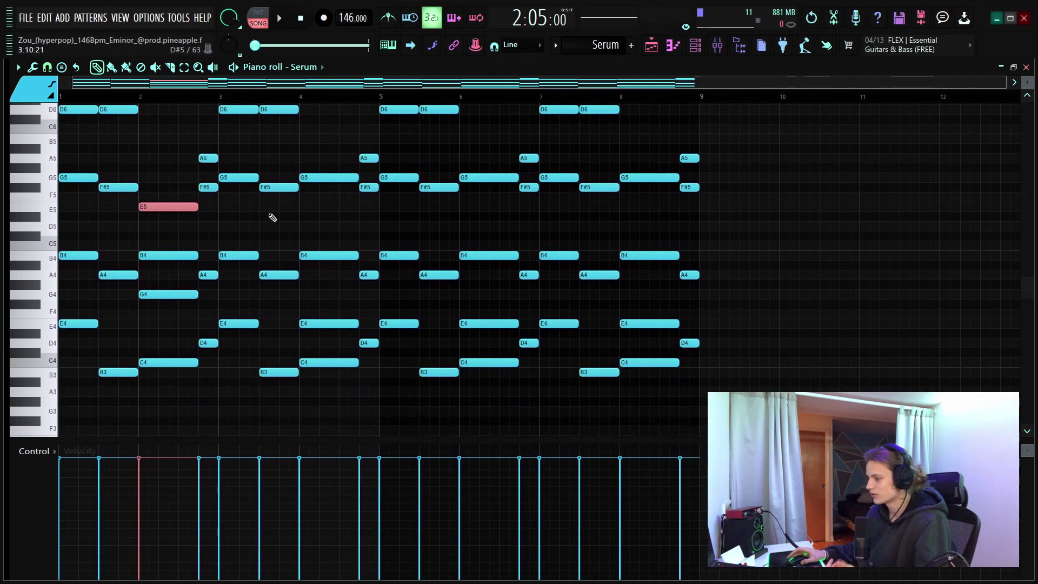
scroll(178, 203, "up", 4)
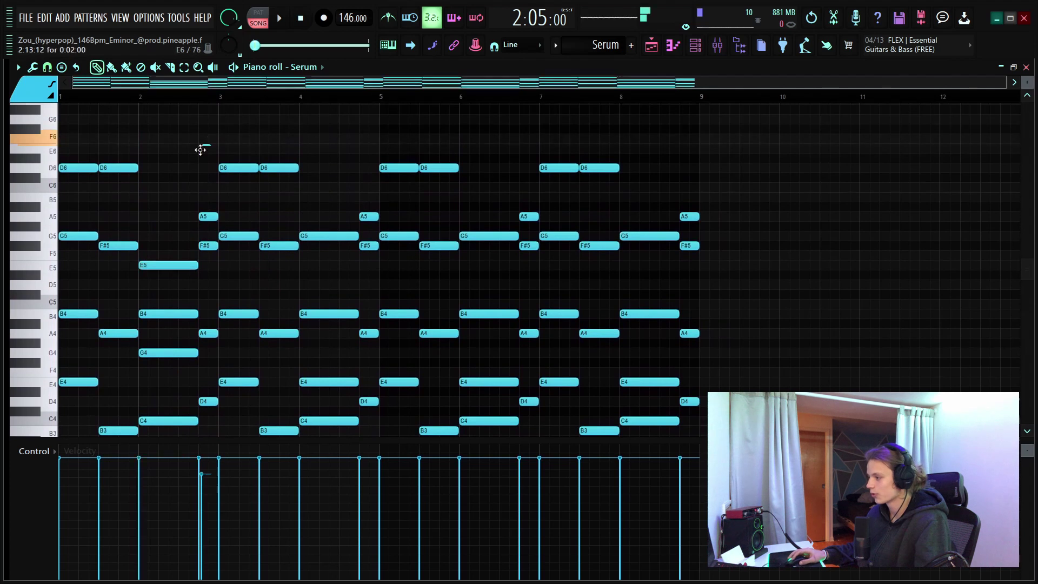
left_click_drag(202, 148, 196, 178)
key("super")
left_click(209, 109)
right_click(209, 109)
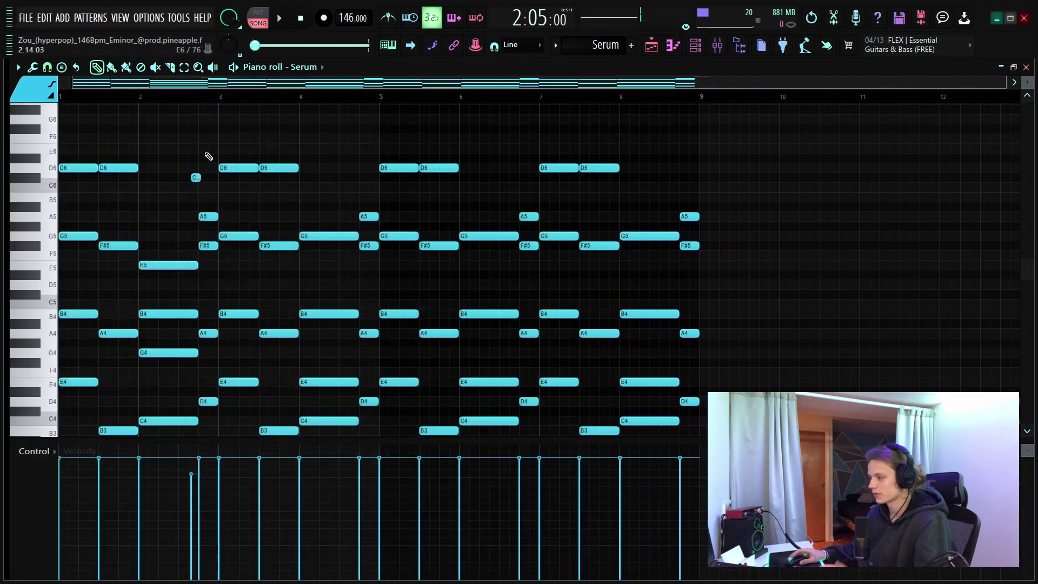
right_click(195, 177)
Play back bars 1 to 4 of the Serum chord pattern, and clear the time selection
scroll(214, 115, "down", 1)
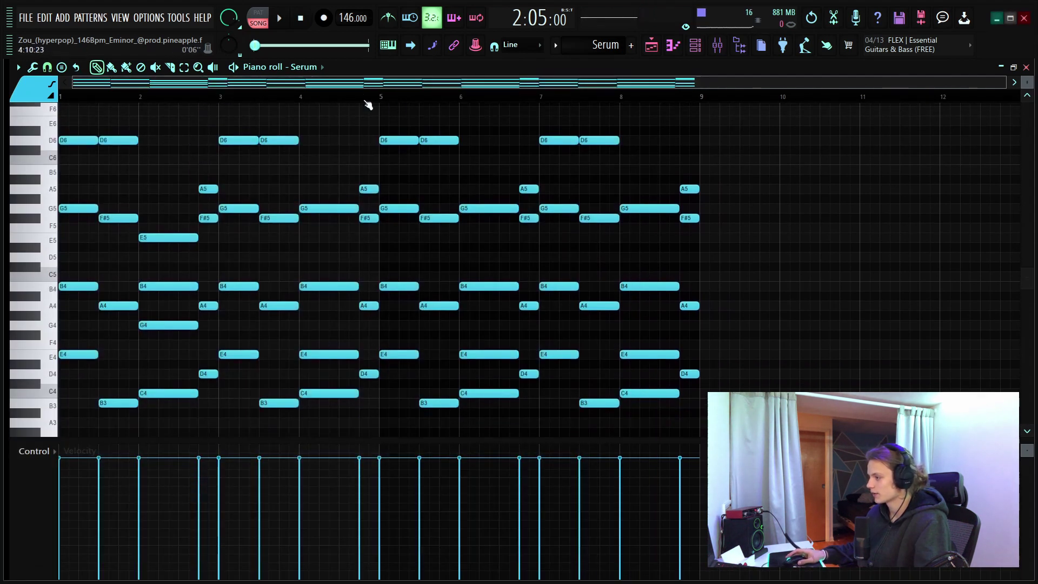
left_click_drag(380, 97, 61, 97)
key("space")
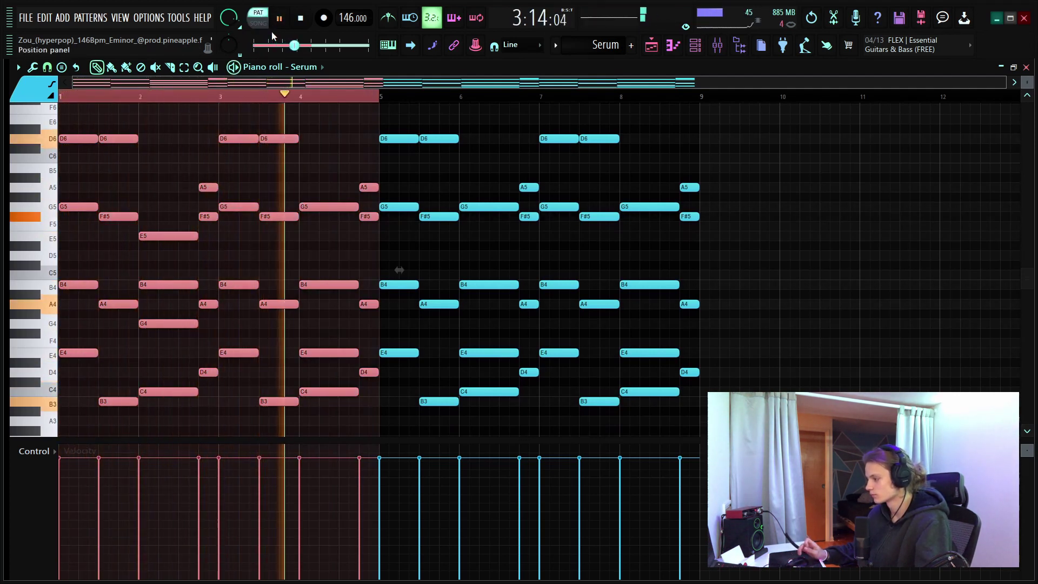
key("space")
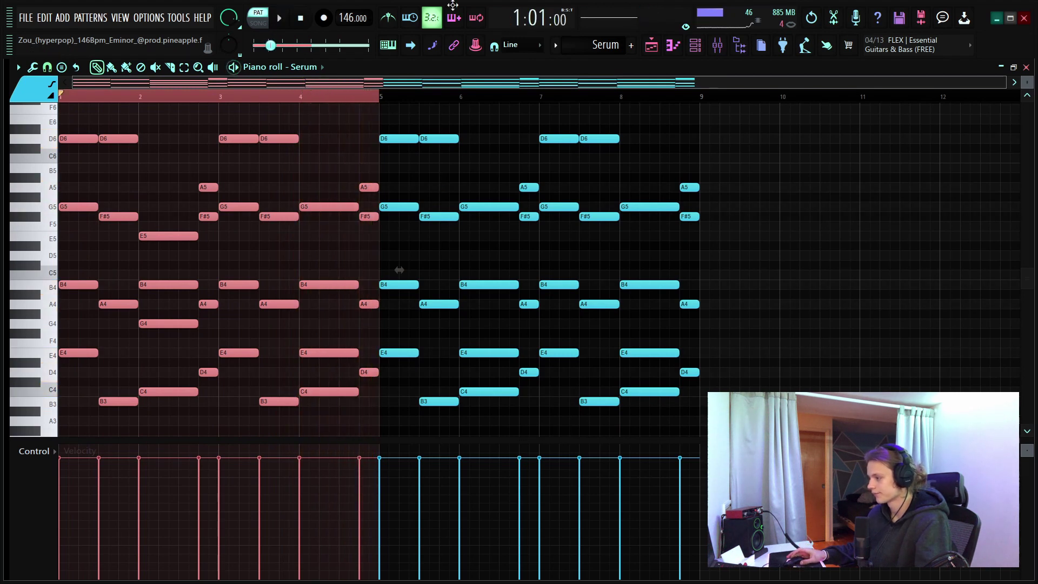
double_click(262, 111)
key("Escape")
right_click(262, 110)
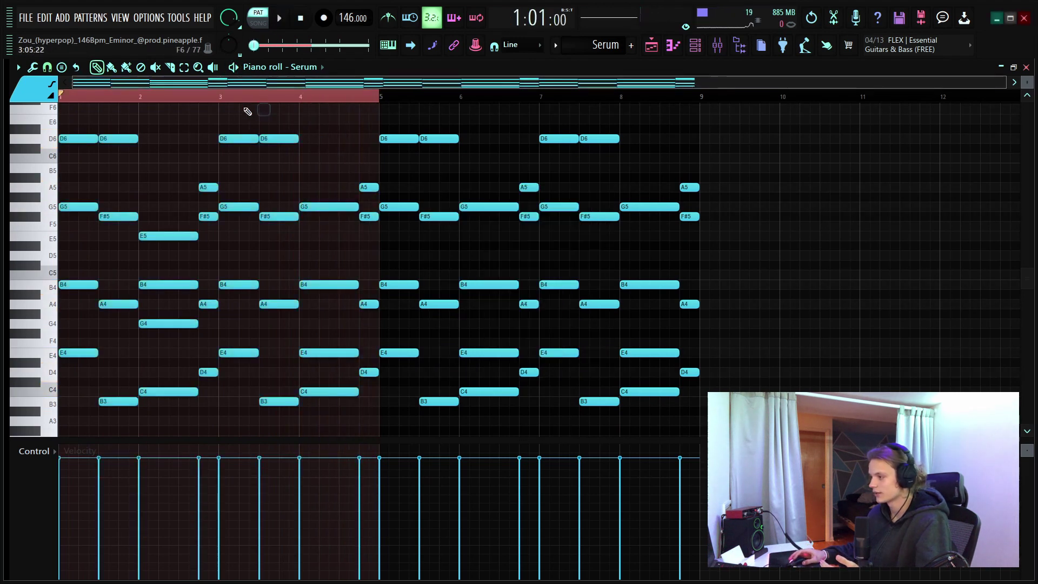
left_click(264, 99)
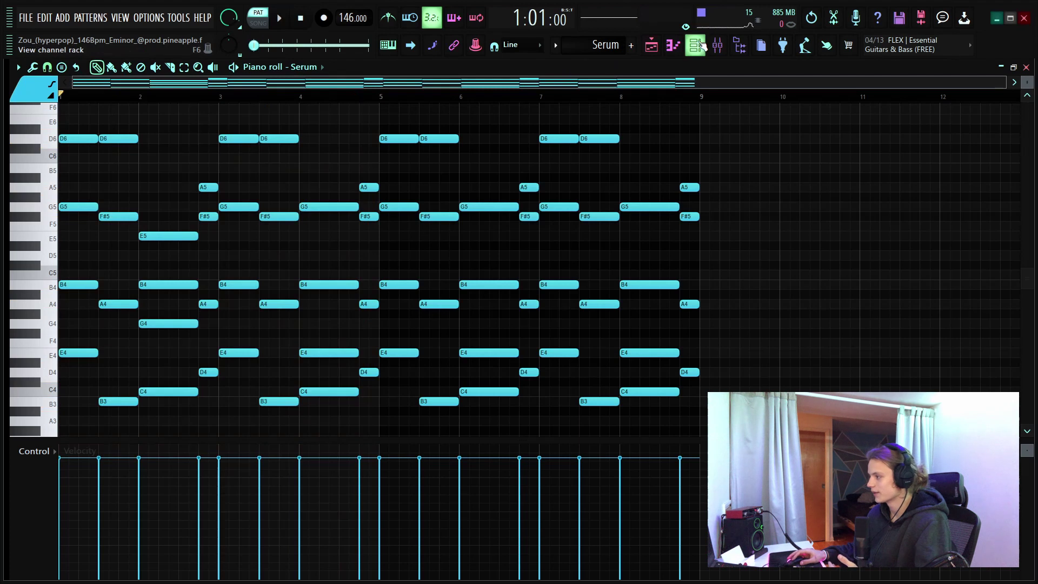
Show the playlist arrangement and locate the Serum clip on Track 9 in bars 5 to 8
key("F6")
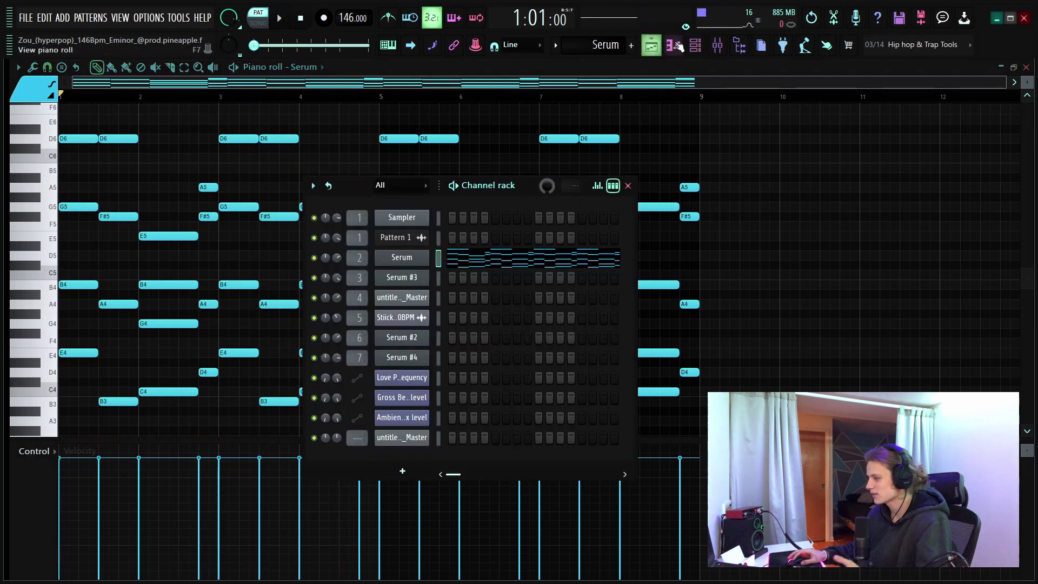
key("F5")
scroll(672, 294, "down", 1)
left_click(571, 297)
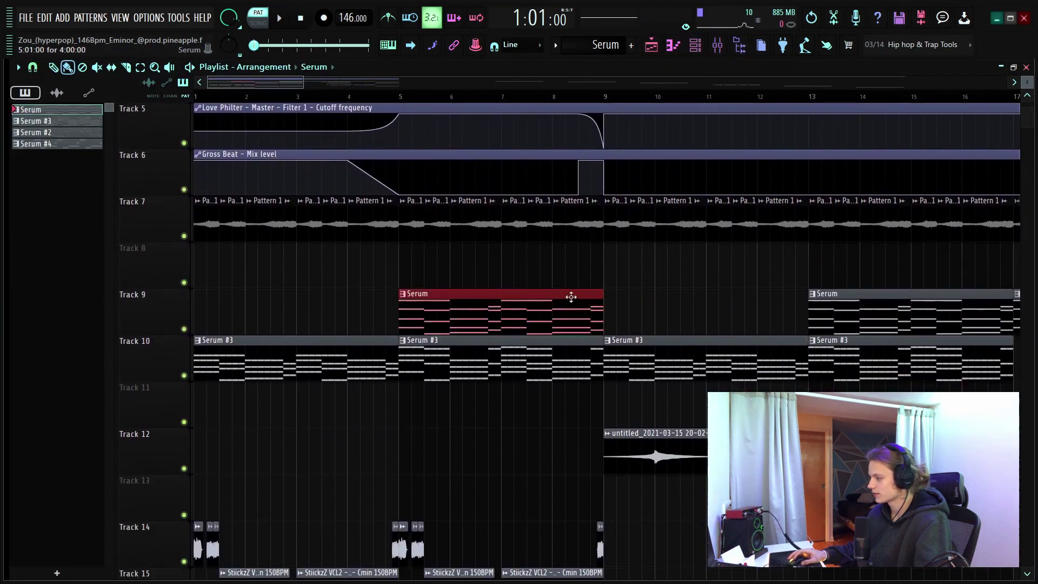
left_click_drag(219, 270, 398, 227)
left_click_drag(387, 307, 402, 308)
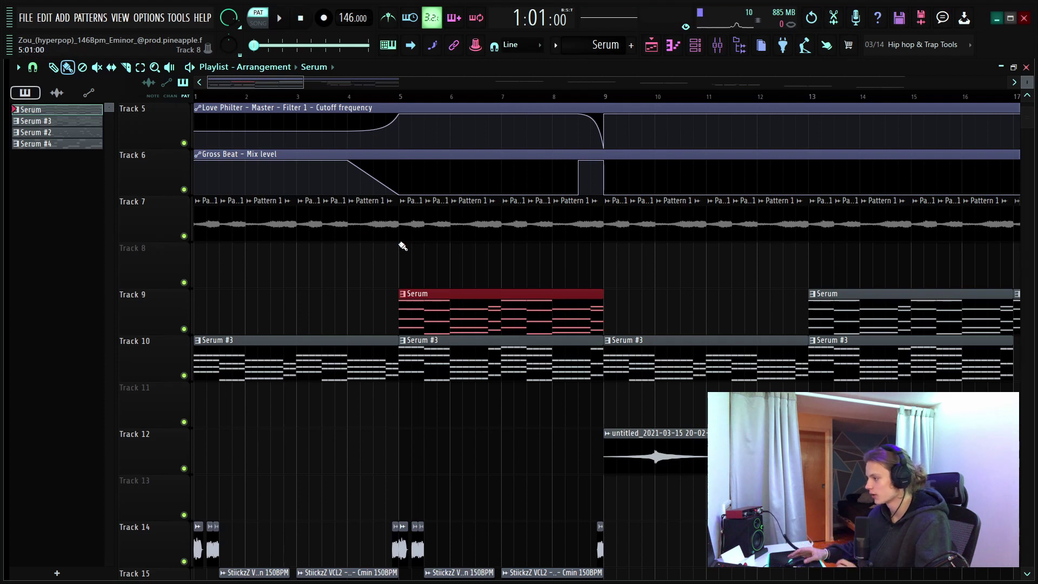
Leave only Tracks 7 and 9 unmuted, and play back bars 5 to 8 of the arrangement
left_click(184, 328, "ctrl")
left_click(184, 236)
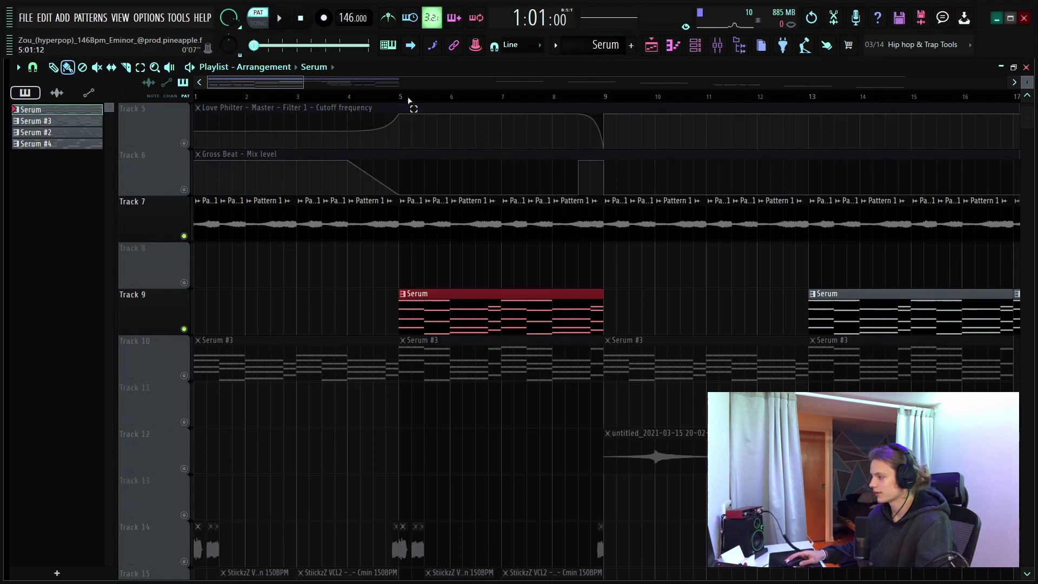
left_click_drag(410, 101, 606, 98)
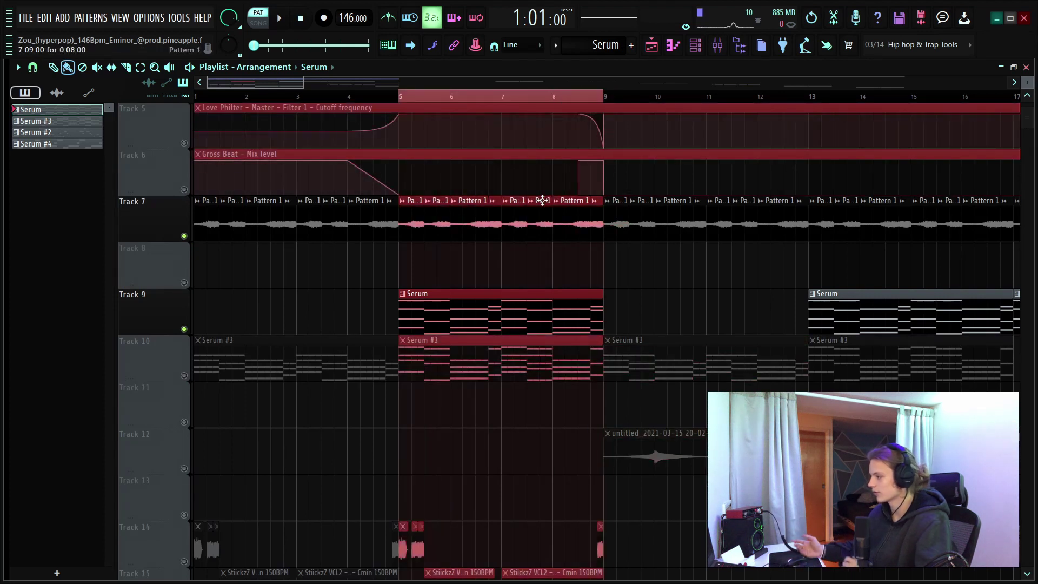
key("space")
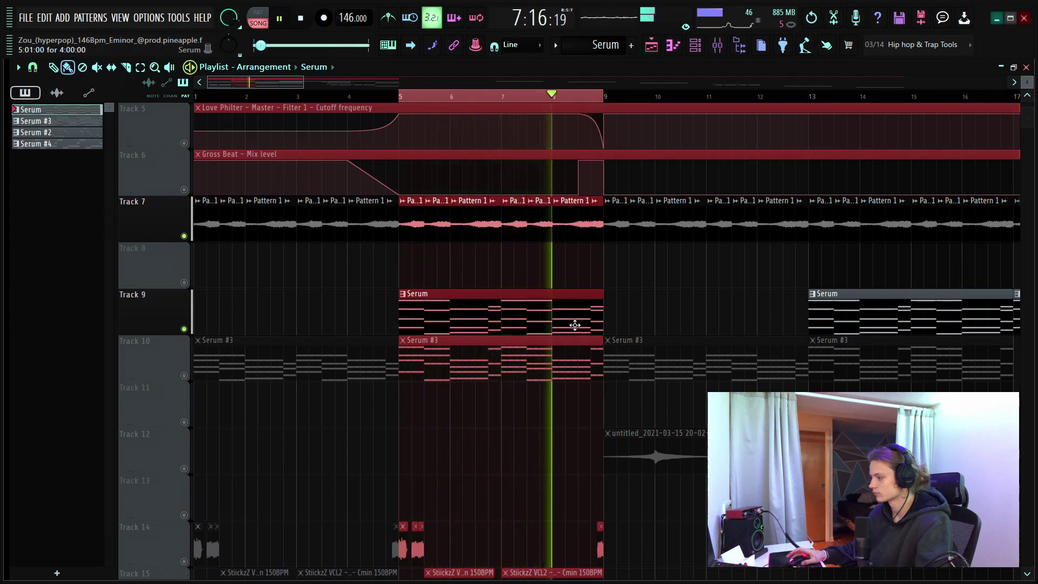
key("space")
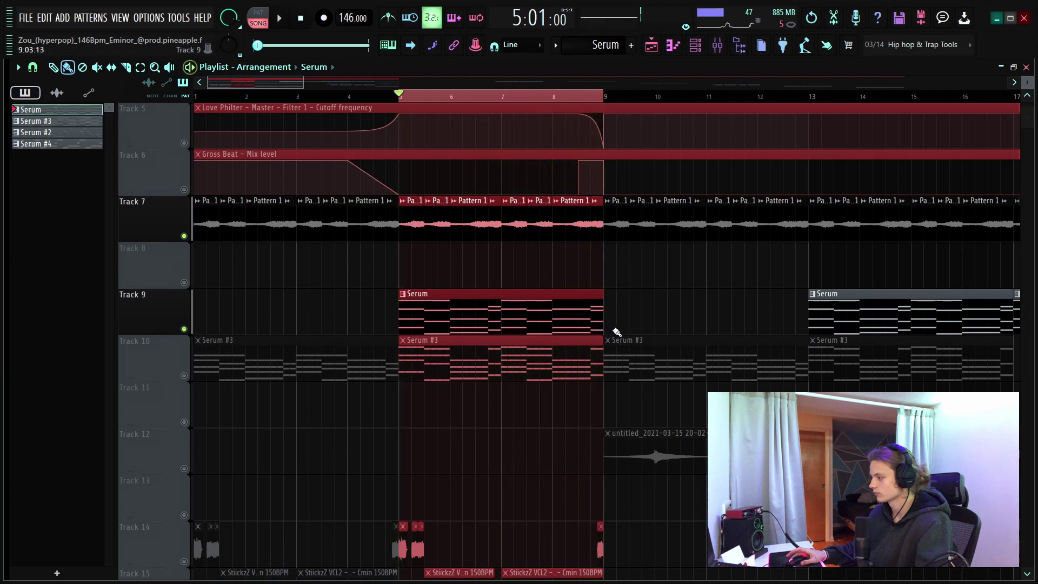
left_click(452, 98)
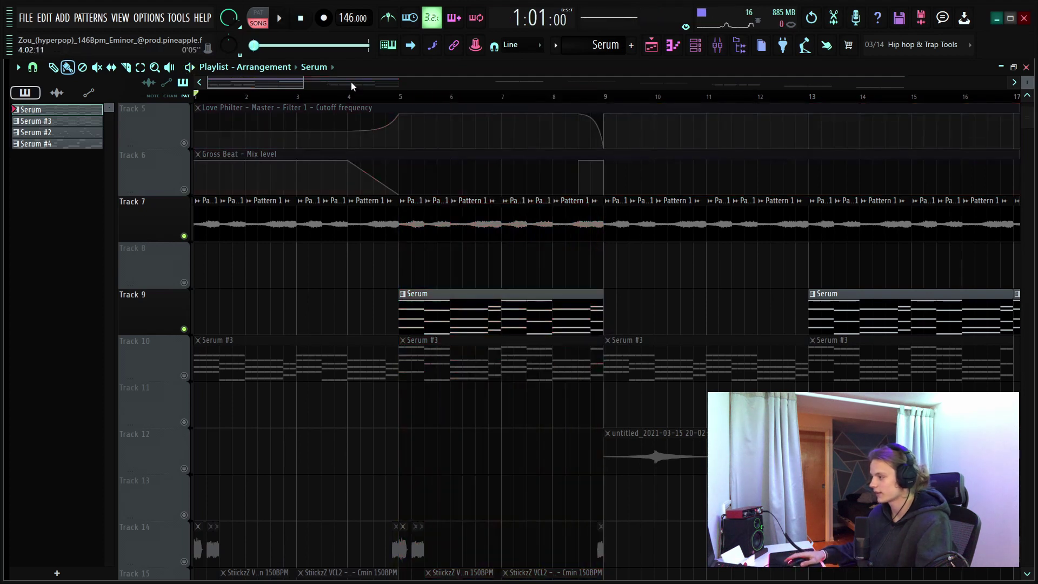
Open the Serum #3 pattern from Track 10 of the arrangement in the piano roll
scroll(351, 87, "down", 5)
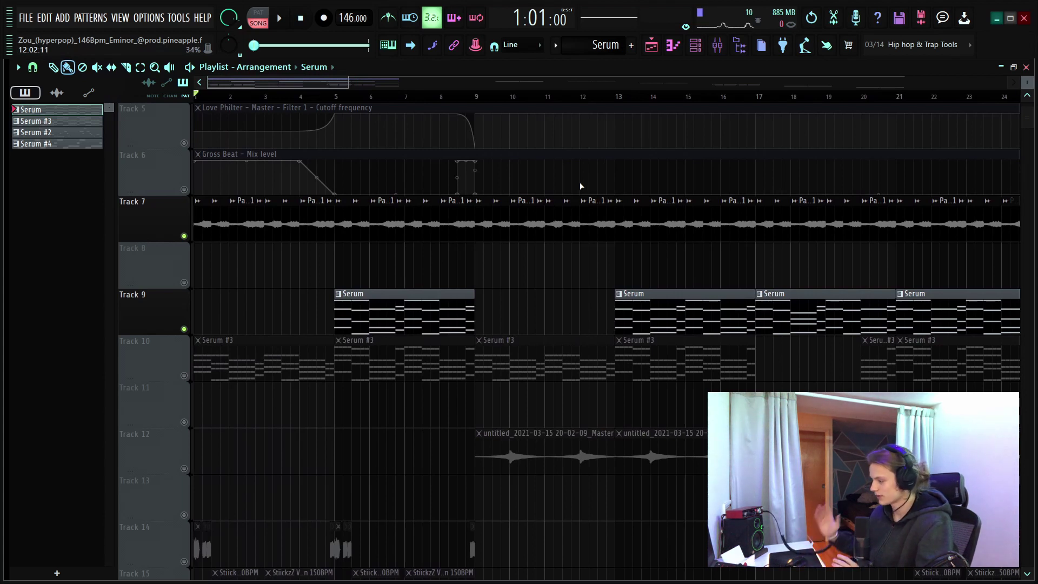
scroll(355, 95, "down", 4)
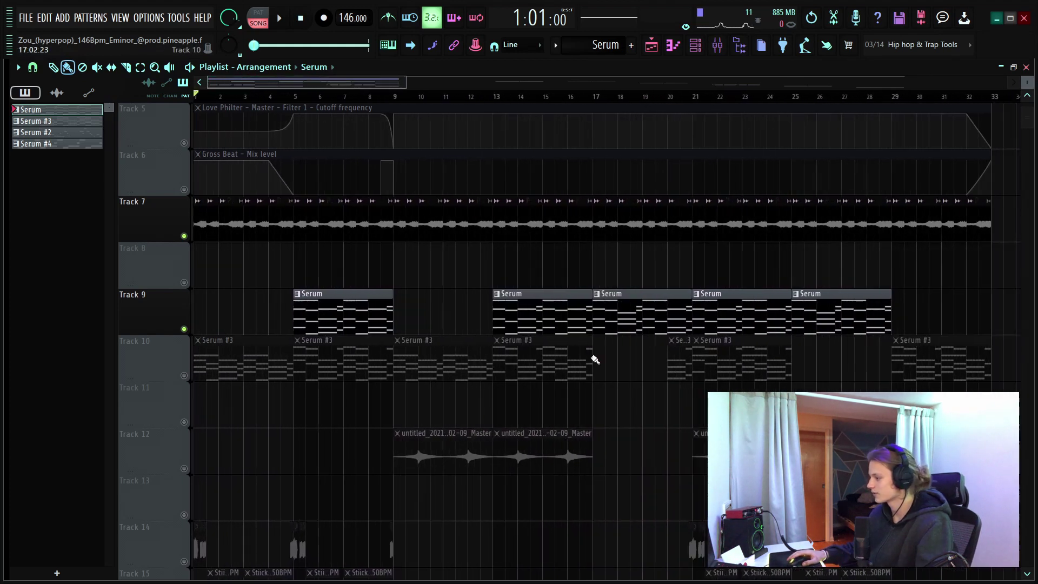
double_click(594, 362)
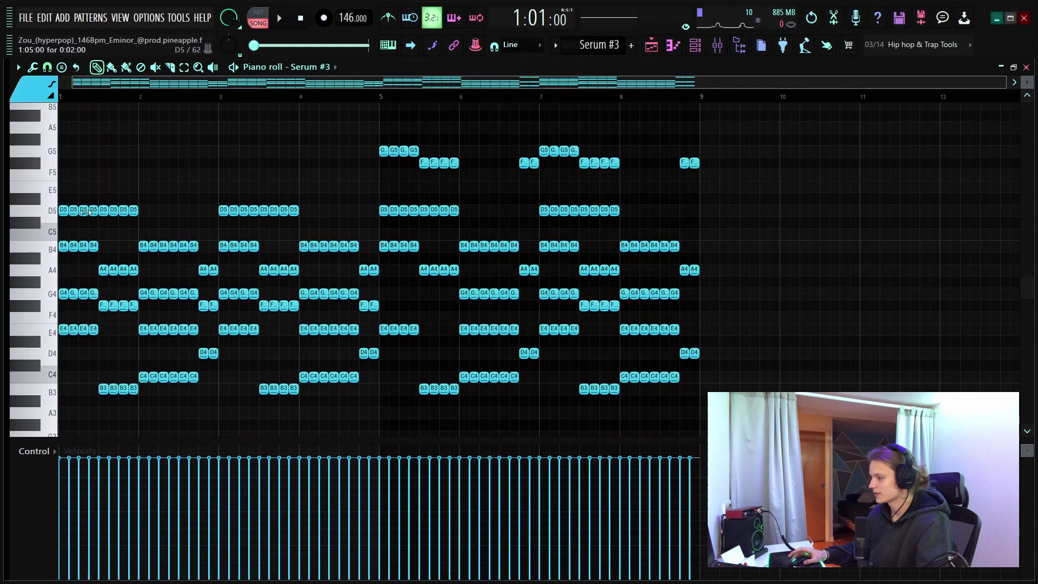
scroll(89, 97, "up", 4)
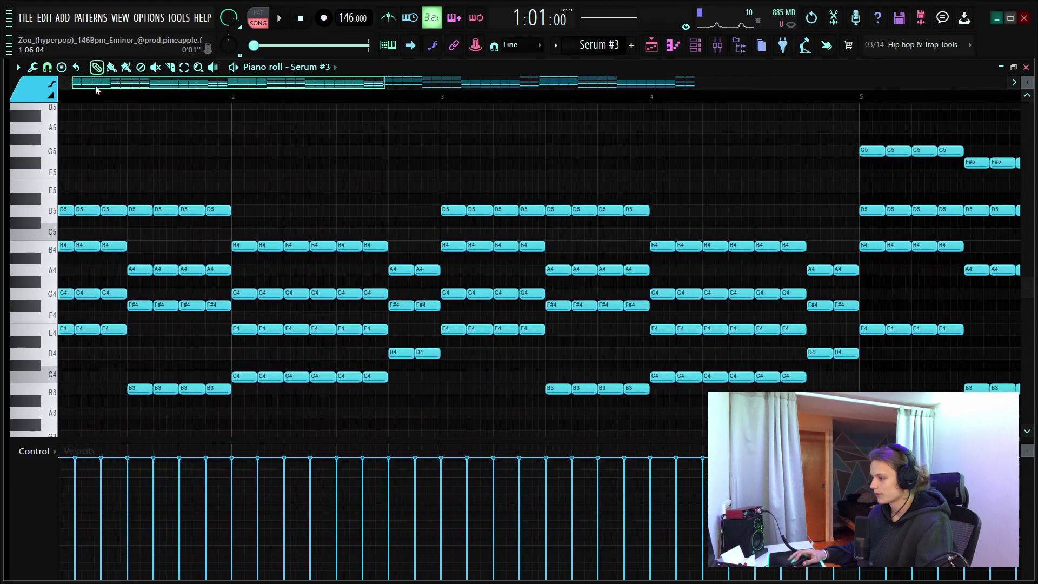
Try shifting the first chord's four G4 notes up an octave, and return them to their original pitch
left_click_drag(151, 276, 53, 297)
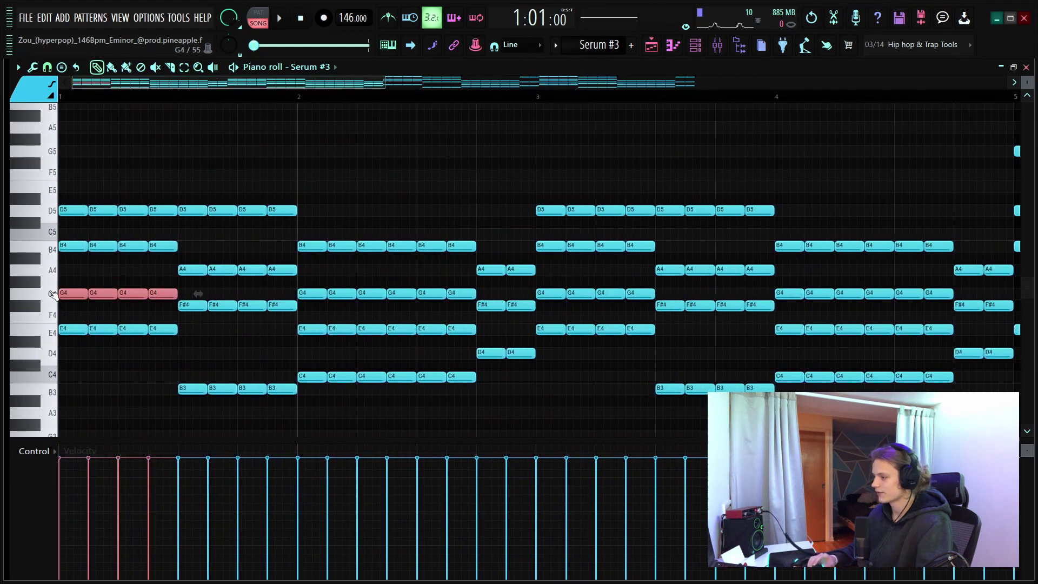
key("ctrl+Up")
key("ctrl+Down")
scroll(123, 100, "down", 4)
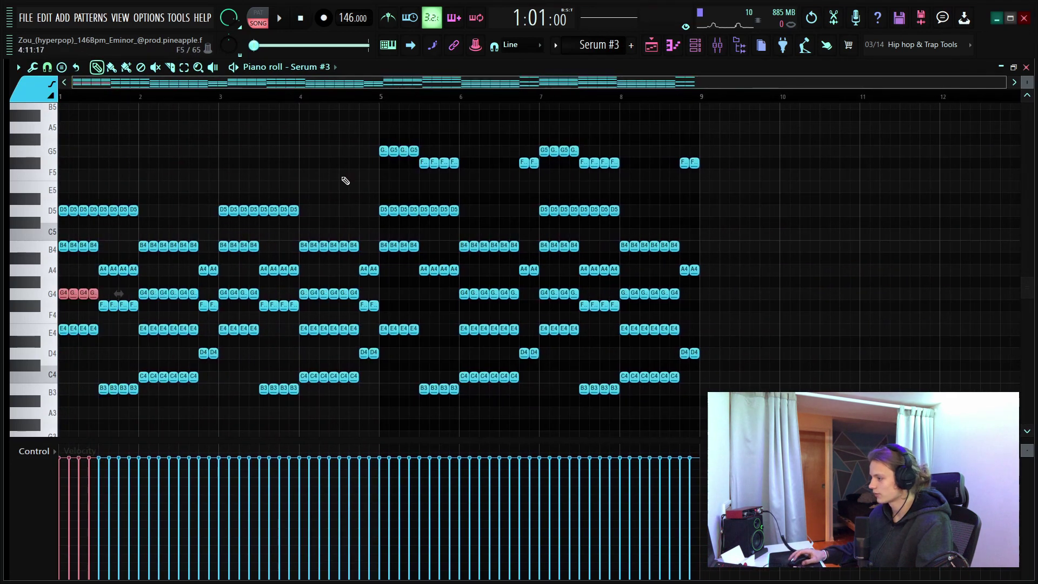
Highlight the Serum #3 notes in bars 1 to 4, and select those in bars 5 to 8 for comparison
left_click_drag(378, 162, 56, 378)
scroll(707, 251, "down", 2)
left_click_drag(762, 104, 389, 346)
scroll(509, 172, "up", 2)
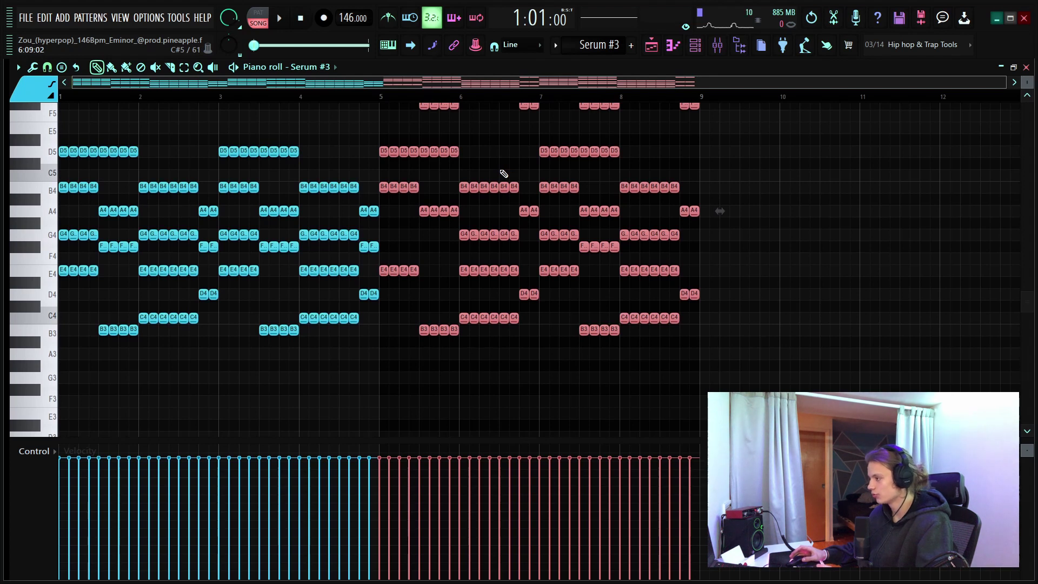
scroll(322, 237, "up", 4)
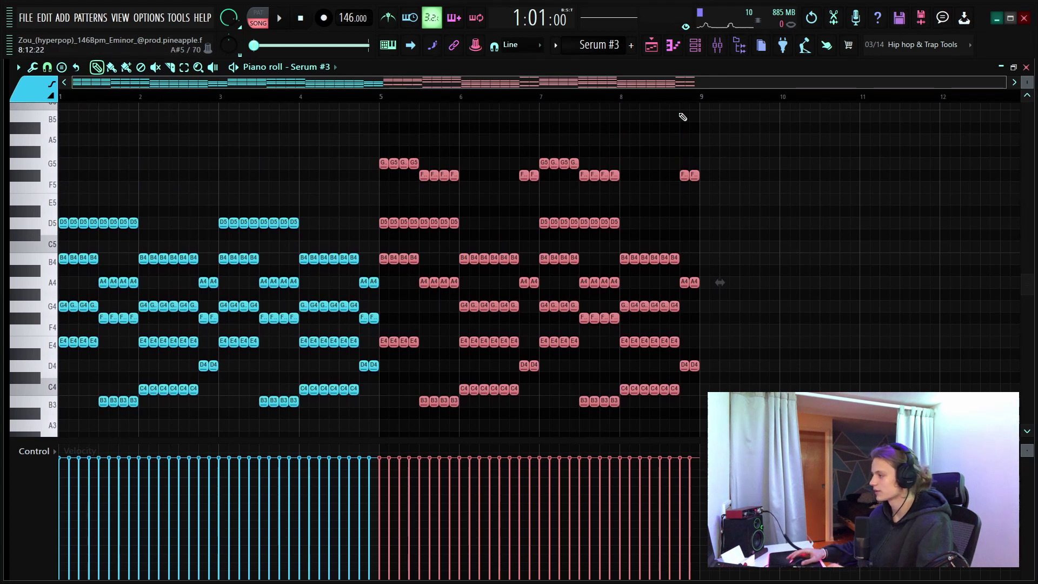
Show the preset loaded in the Serum #3 channel's synth, and close the plugin window
left_click(695, 45)
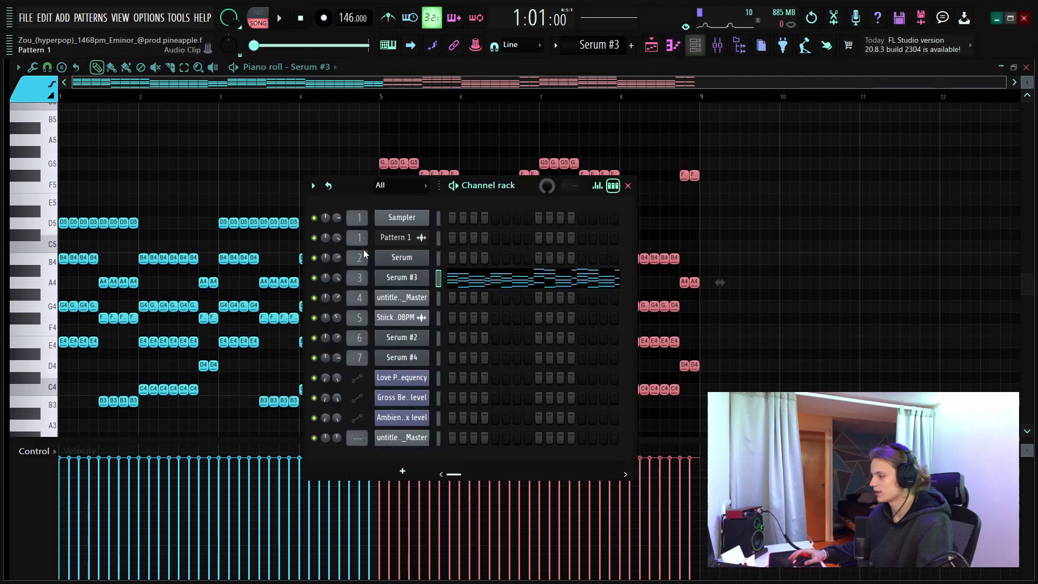
left_click(402, 278)
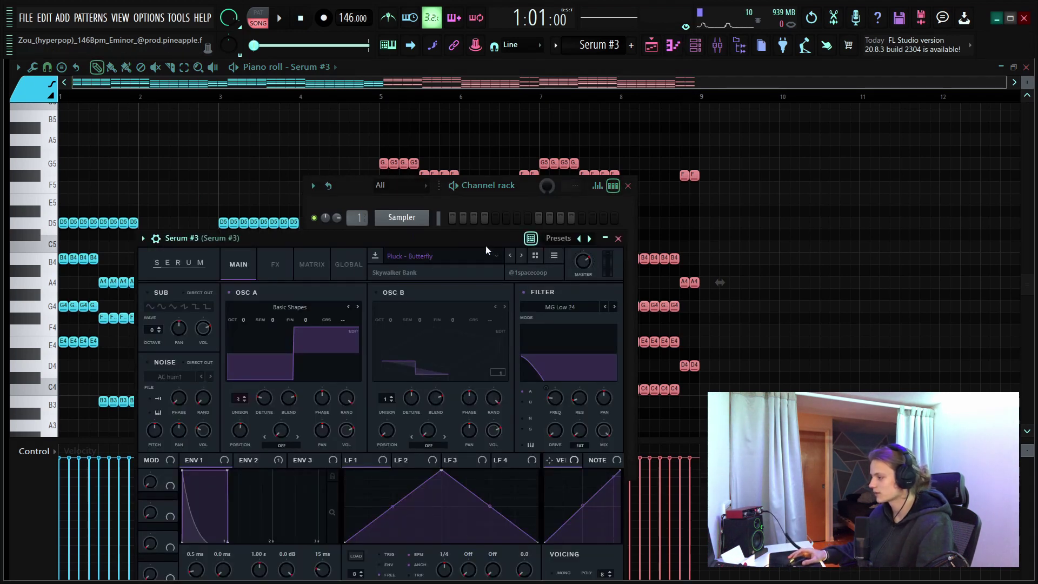
left_click(618, 241)
Close the channel rack and play back the full eight-bar Serum #3 pattern
key("Escape")
key("space")
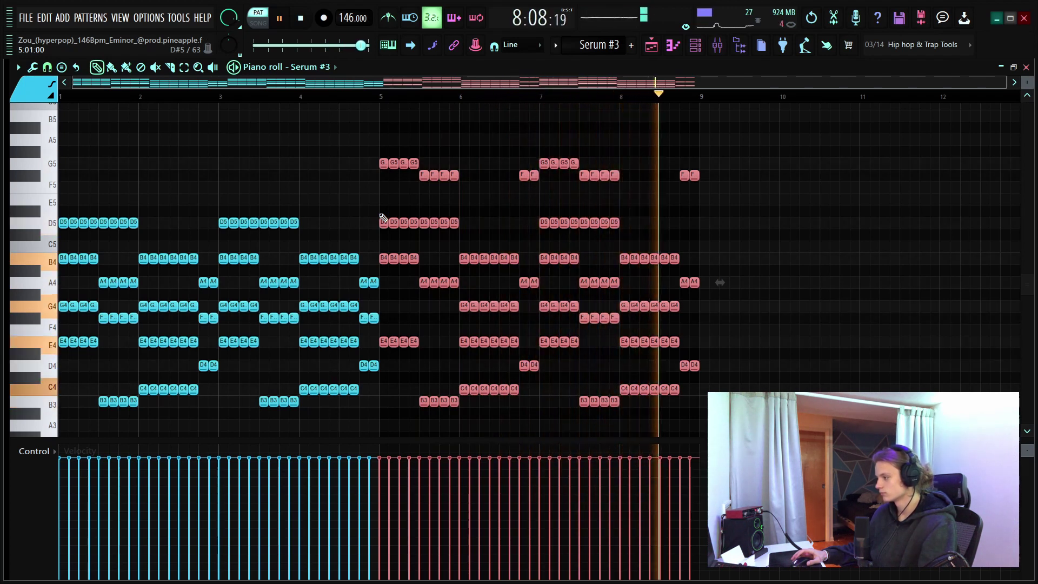
key("space")
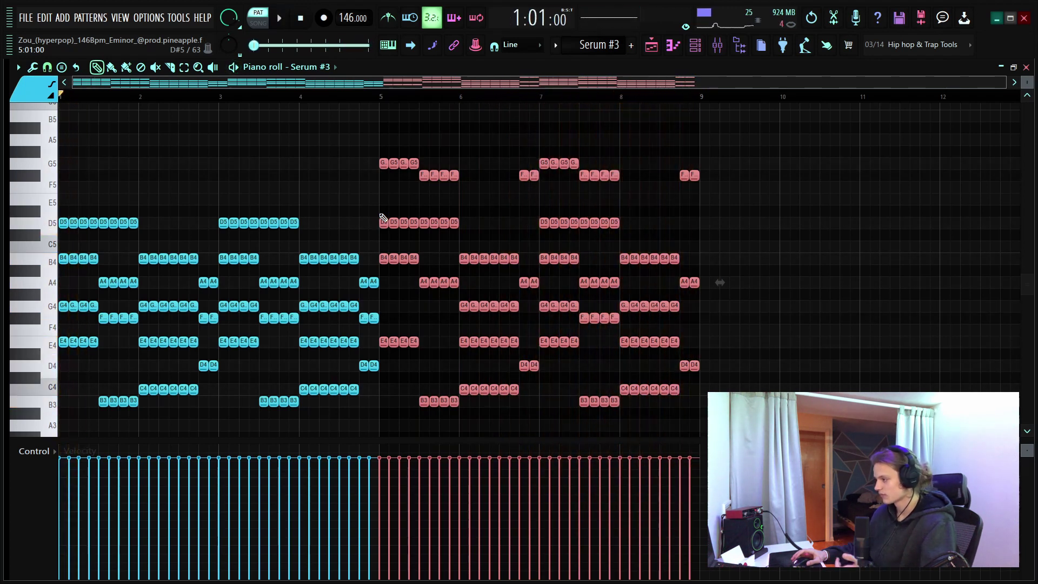
Unmute Track 10 in the arrangement alongside Tracks 7 and 9, select bars 5 to 8, and play them back
left_click(651, 45)
scroll(373, 311, "down", 2)
scroll(375, 305, "up", 5)
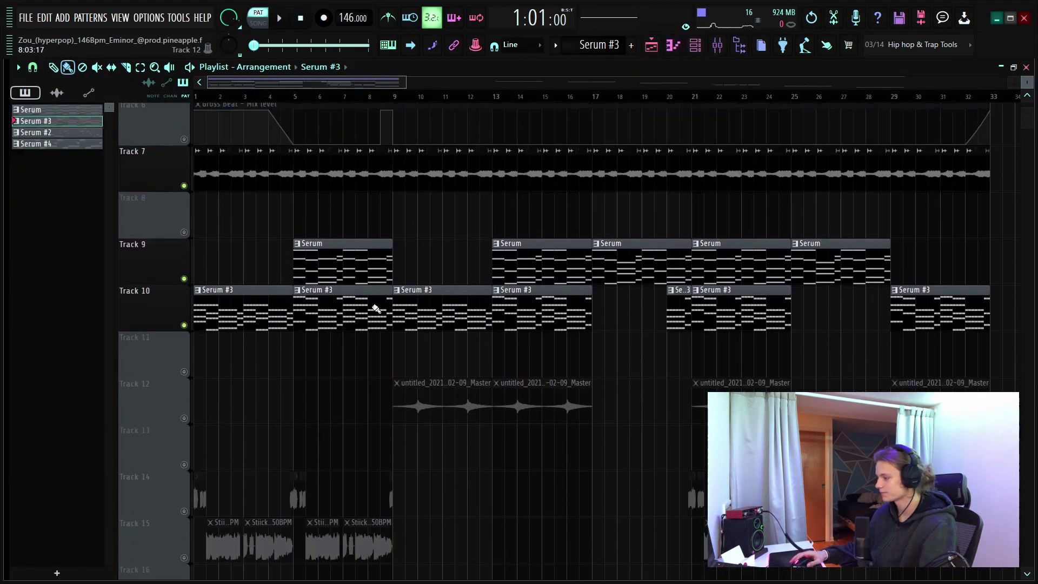
left_click_drag(297, 98, 393, 104)
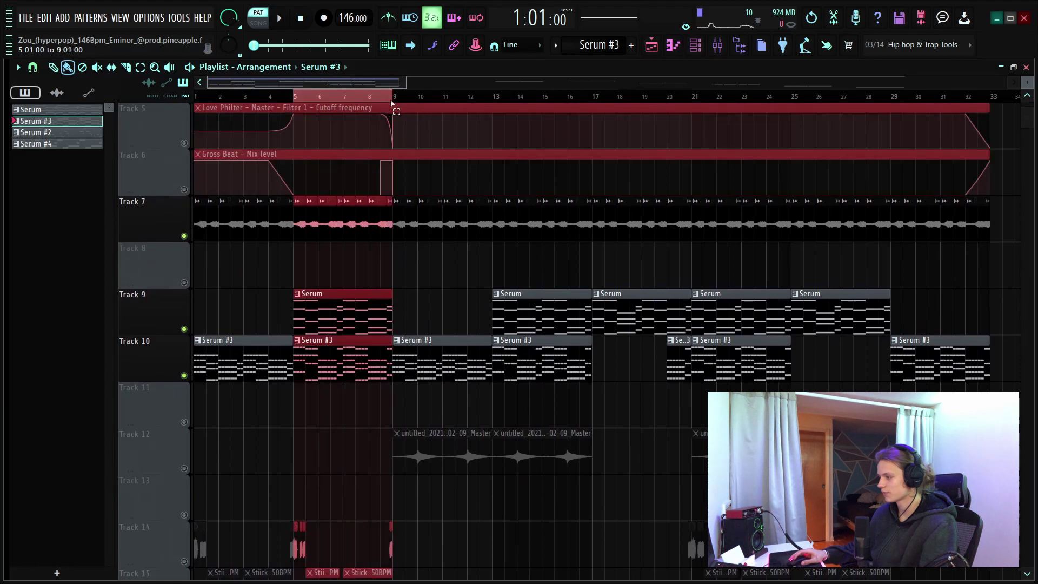
scroll(373, 101, "up", 2)
scroll(353, 99, "down", 2)
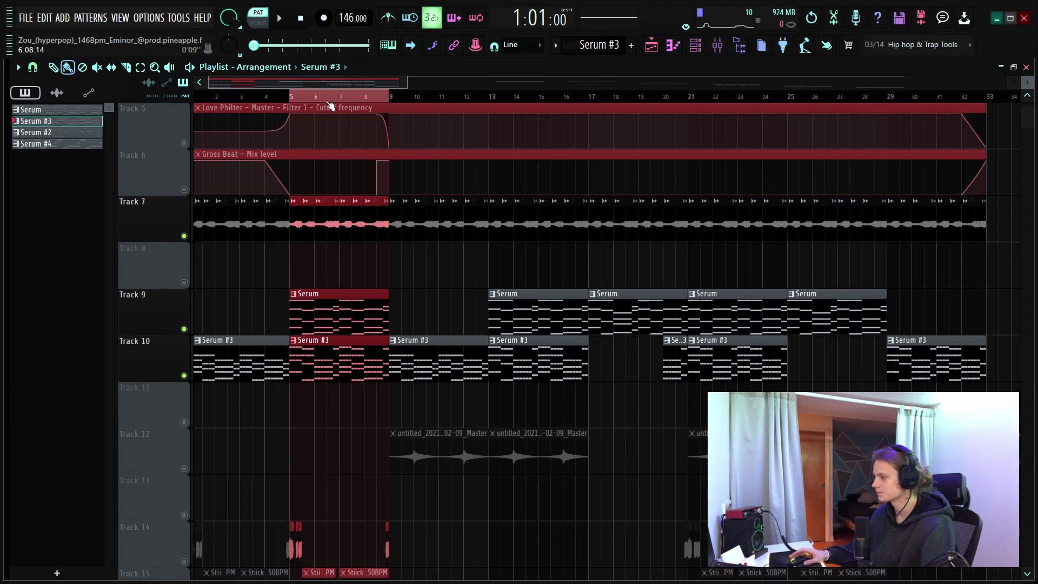
key("space")
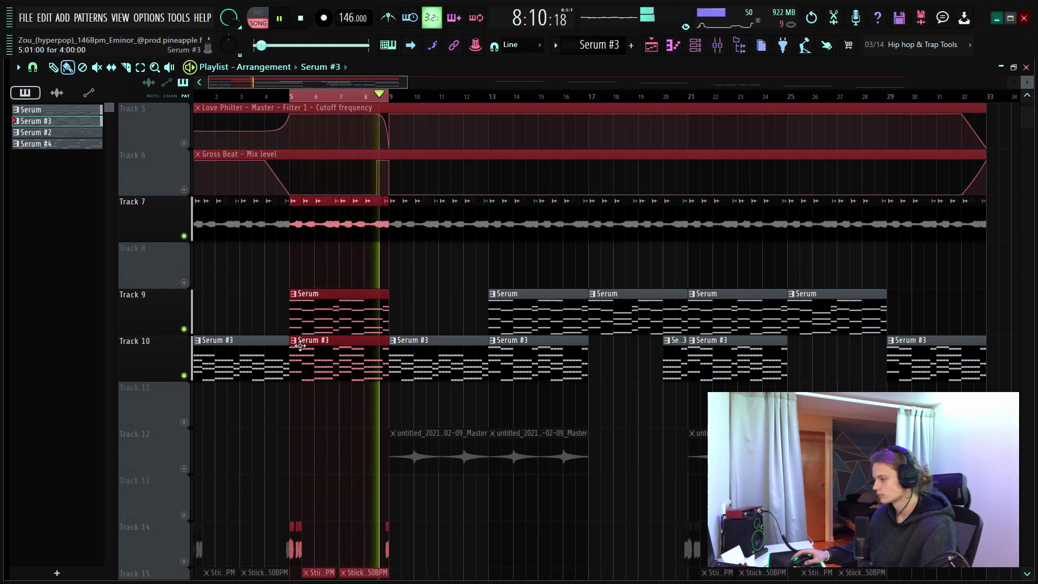
key("space")
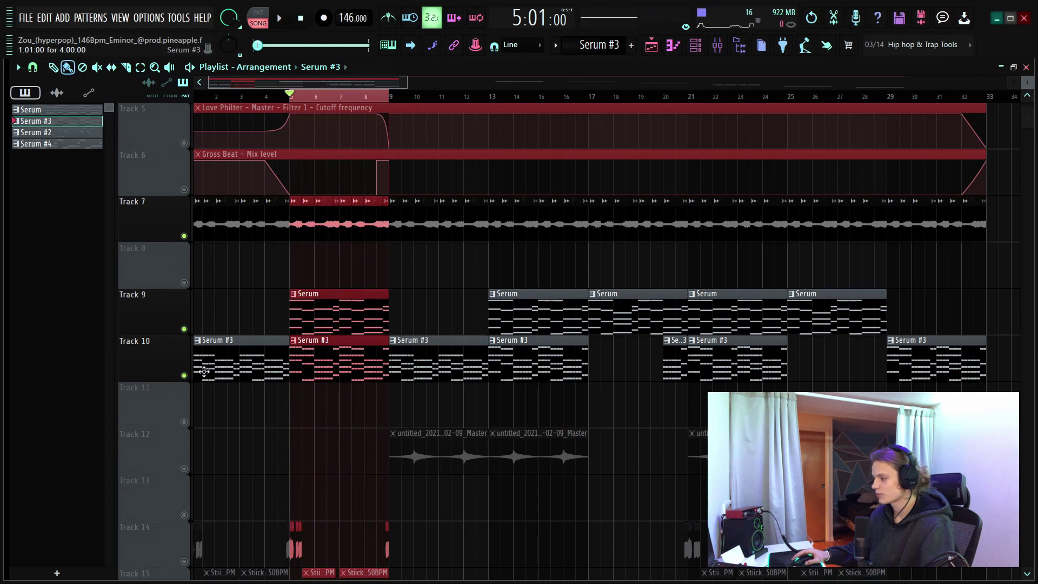
Solo Track 12 in the arrangement, and remove the stray clip placed on Track 13
scroll(319, 275, "down", 4)
scroll(319, 275, "up", 1)
left_click(183, 329, "ctrl")
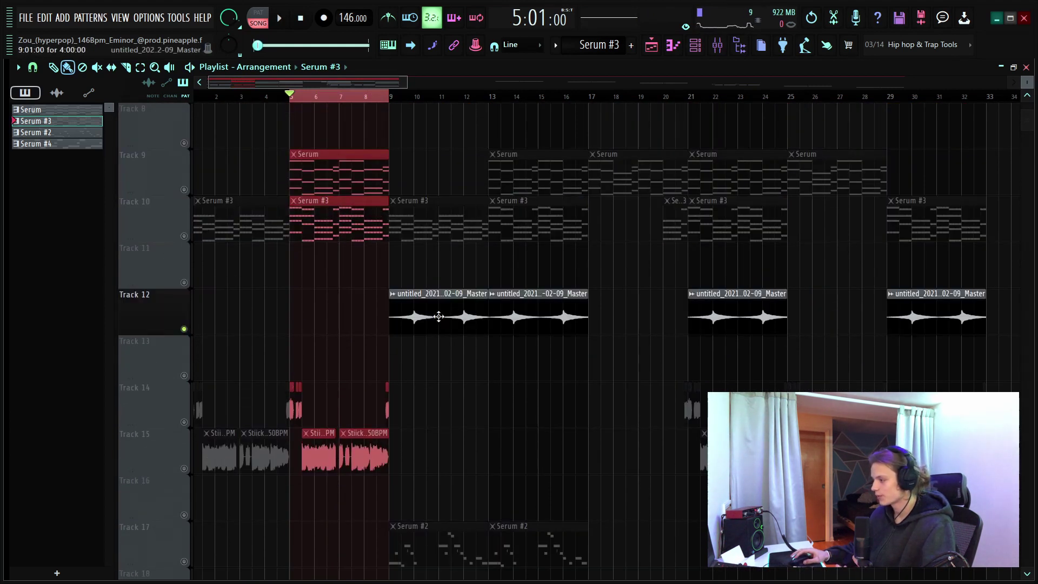
scroll(402, 107, "up", 5)
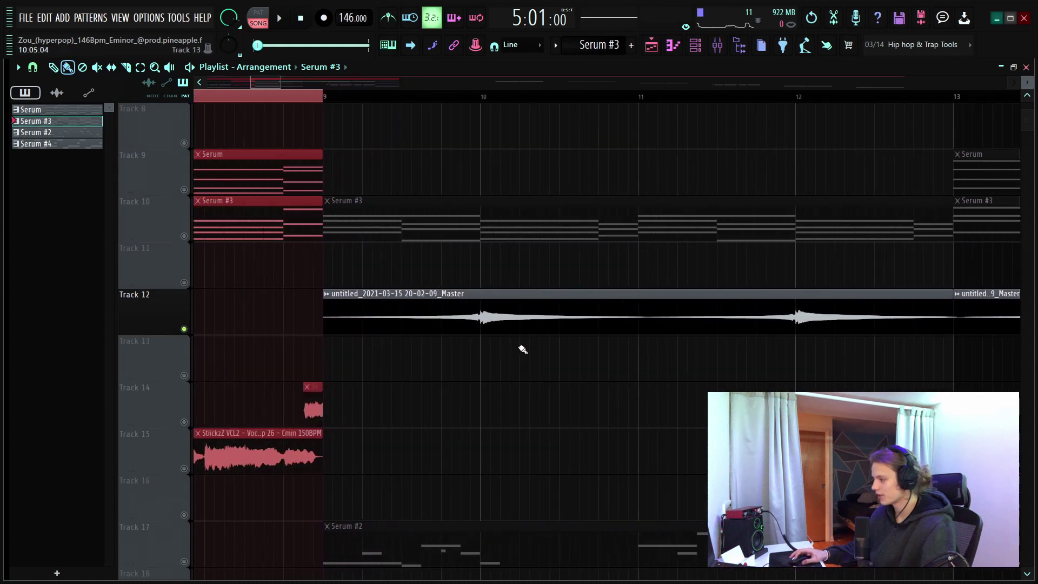
left_click(520, 369)
right_click(519, 378)
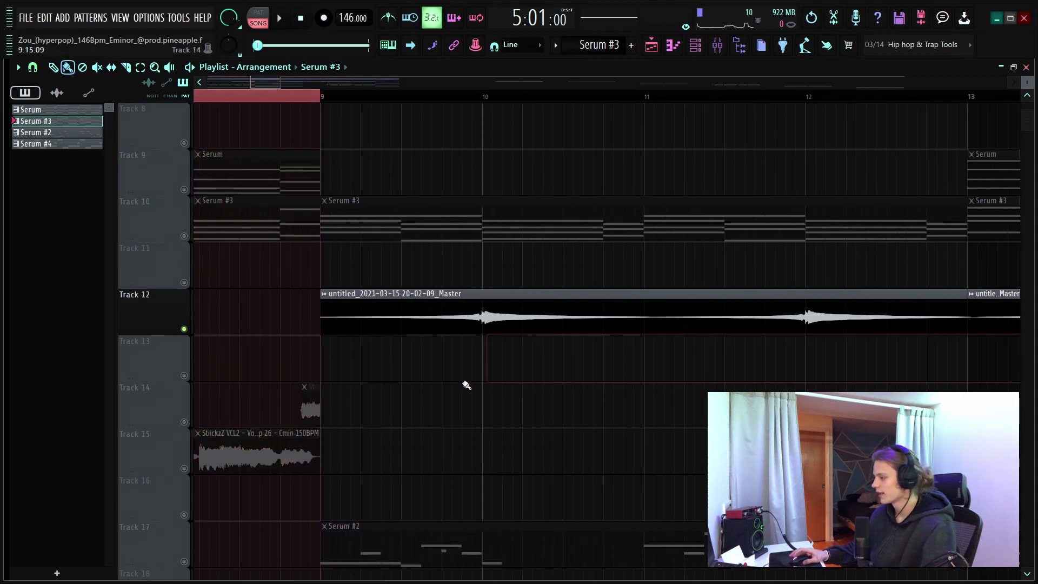
Survey Track 12's audio clips, open the sample settings of the clip at bar 9, and close them
scroll(419, 96, "down", 4)
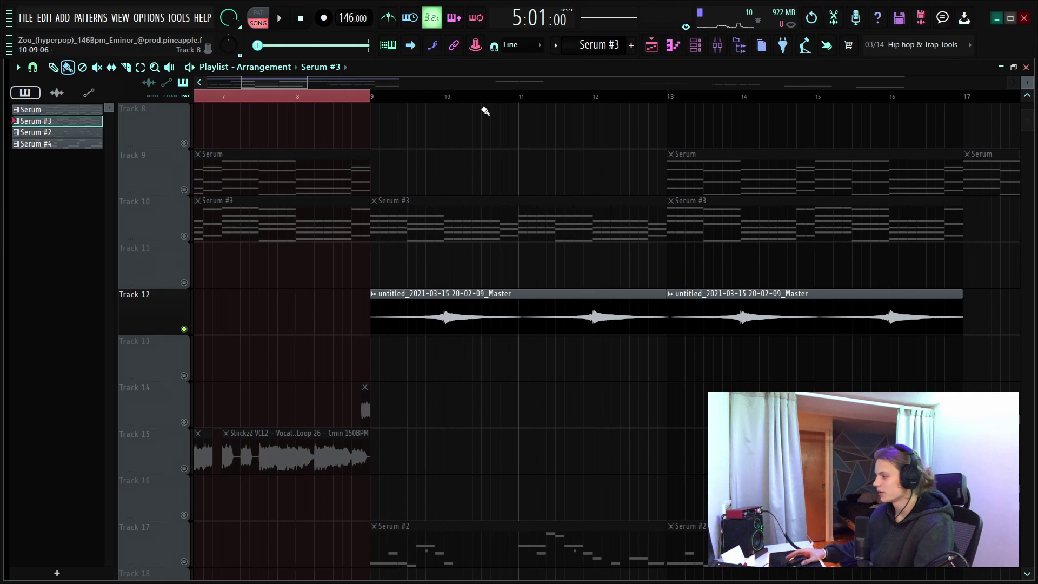
scroll(486, 111, "right", 5)
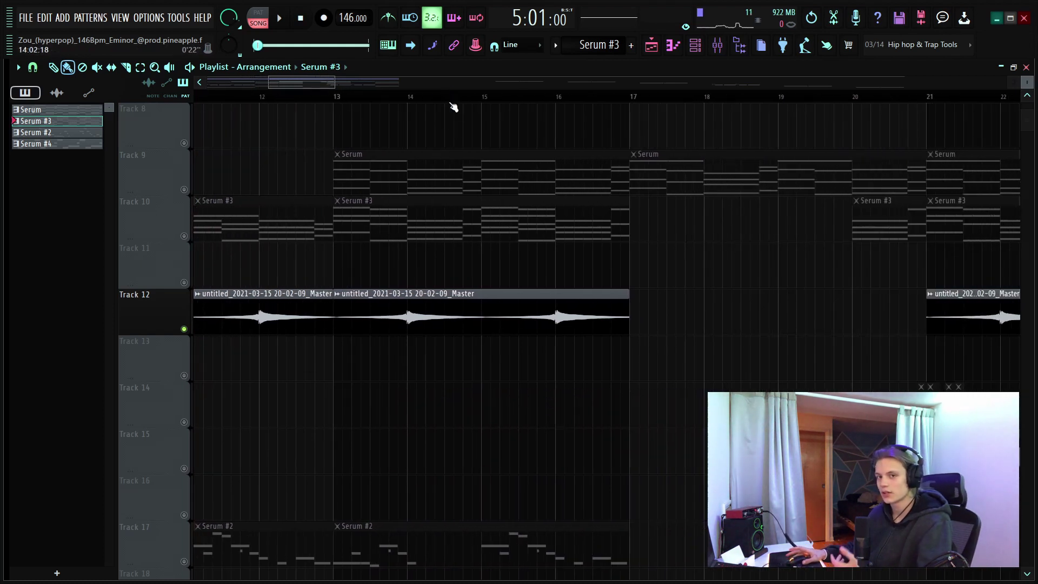
scroll(373, 98, "down", 3)
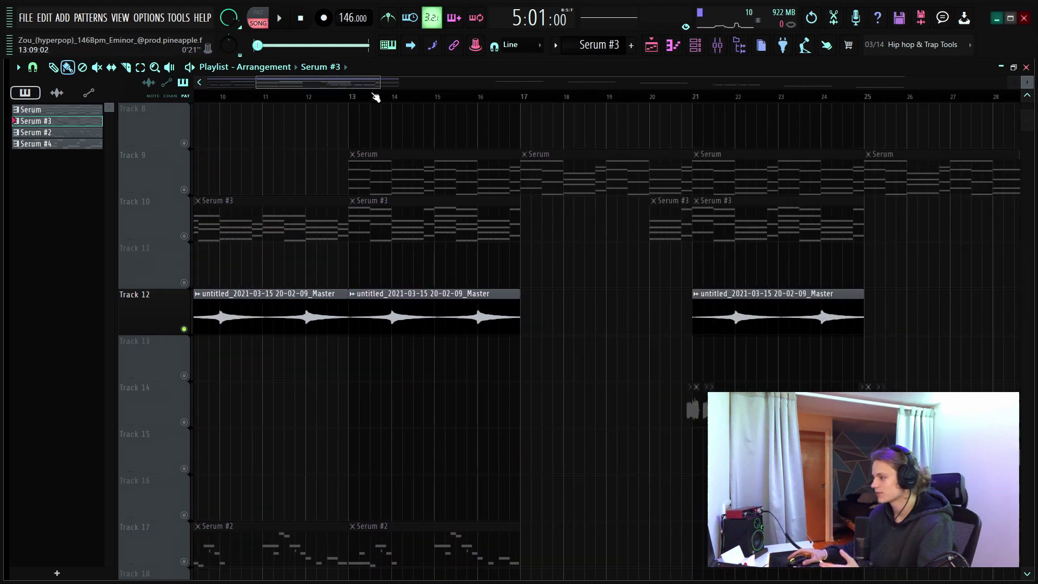
left_click_drag(224, 96, 389, 97)
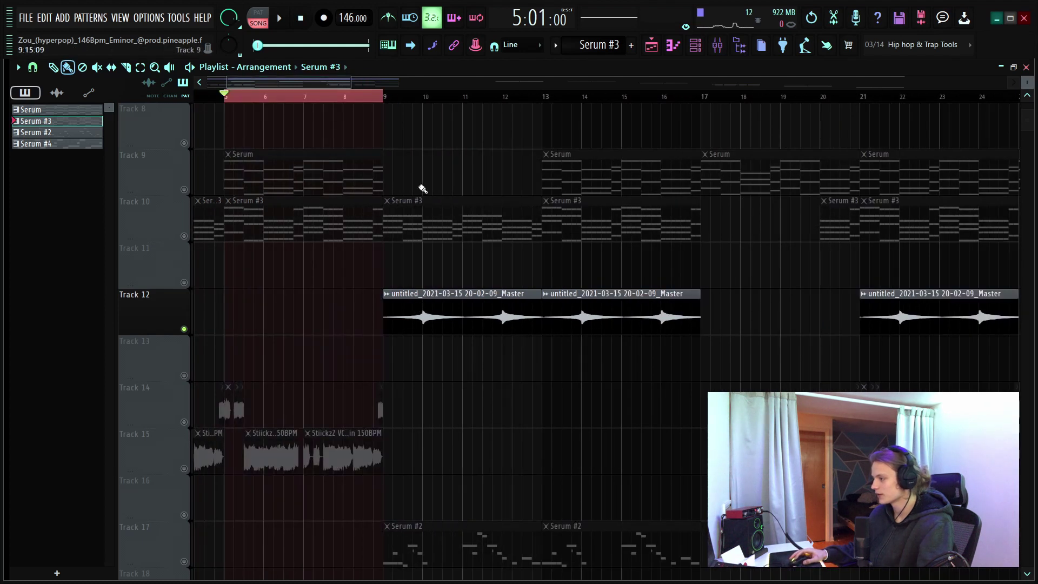
double_click(410, 300)
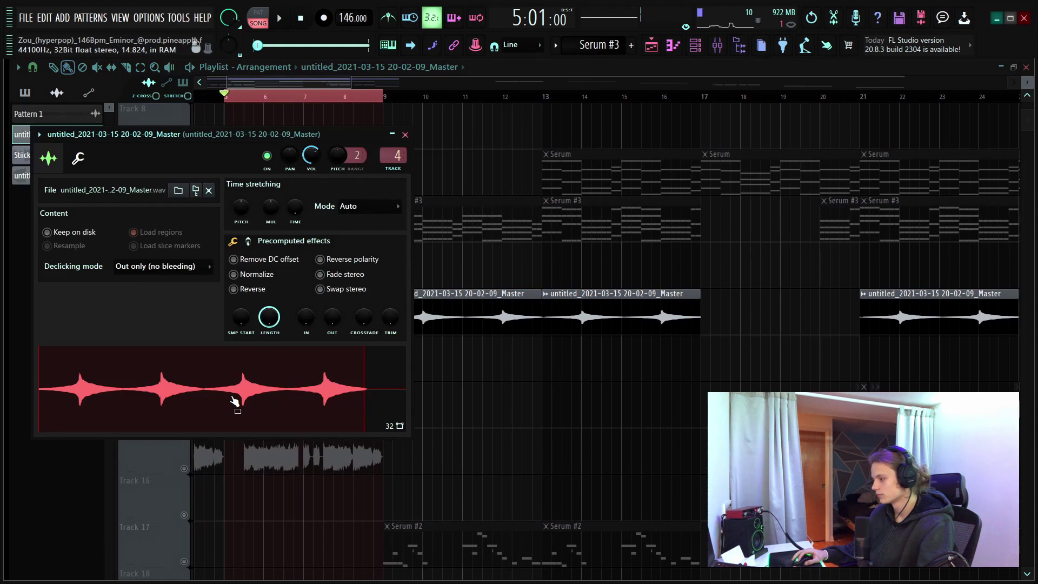
left_click(405, 135)
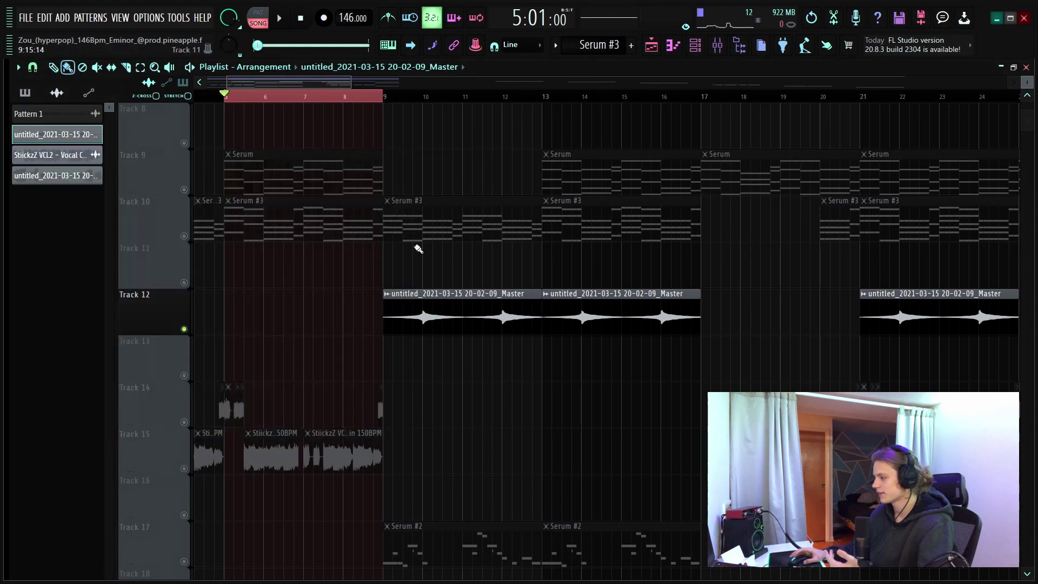
Move the arrangement's playback position to bar 9, and open the Serum #2 pattern in the piano roll
scroll(455, 101, "down", 4)
scroll(455, 101, "up", 2)
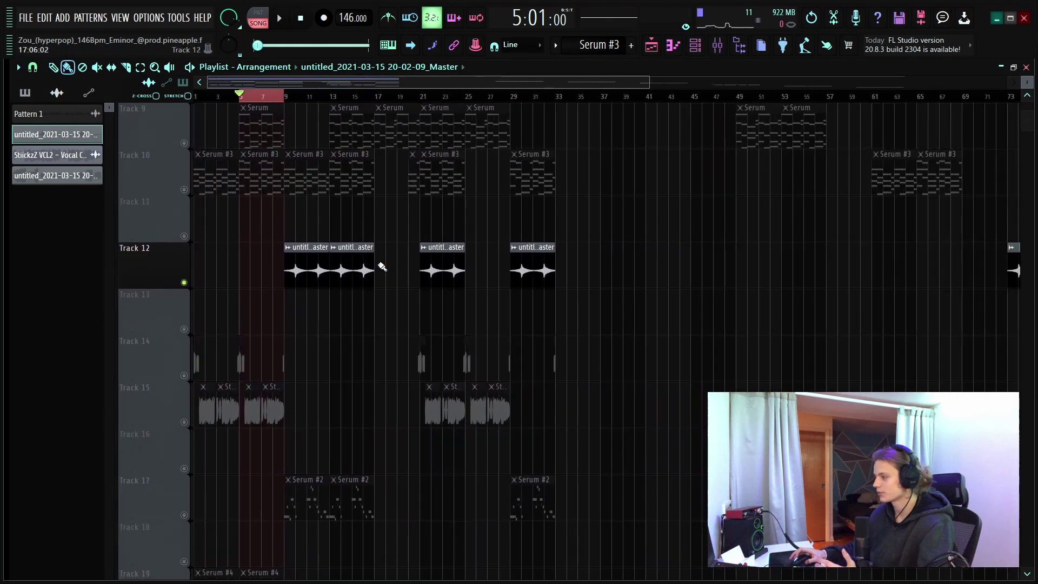
scroll(378, 265, "up", 4)
left_click(273, 96)
key("F7")
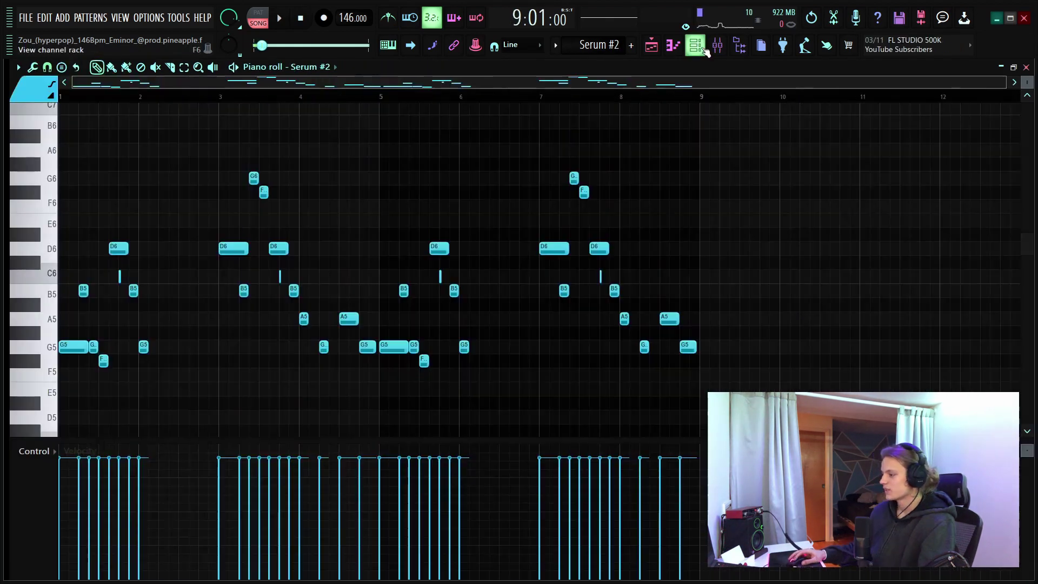
Show the preset loaded in the Serum #2 channel's synth, and close the plugin and channel rack
key("F6")
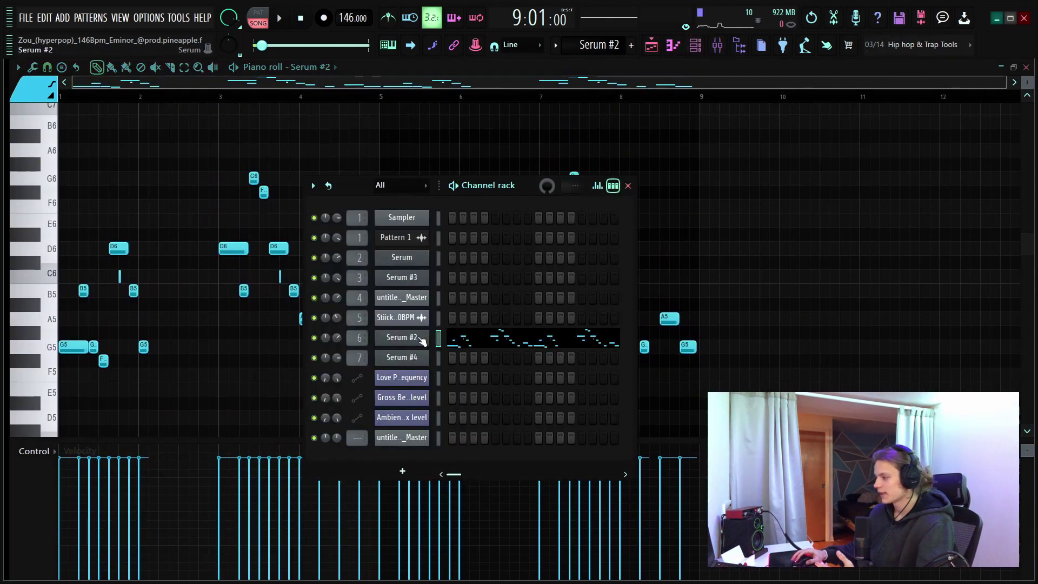
left_click(432, 337)
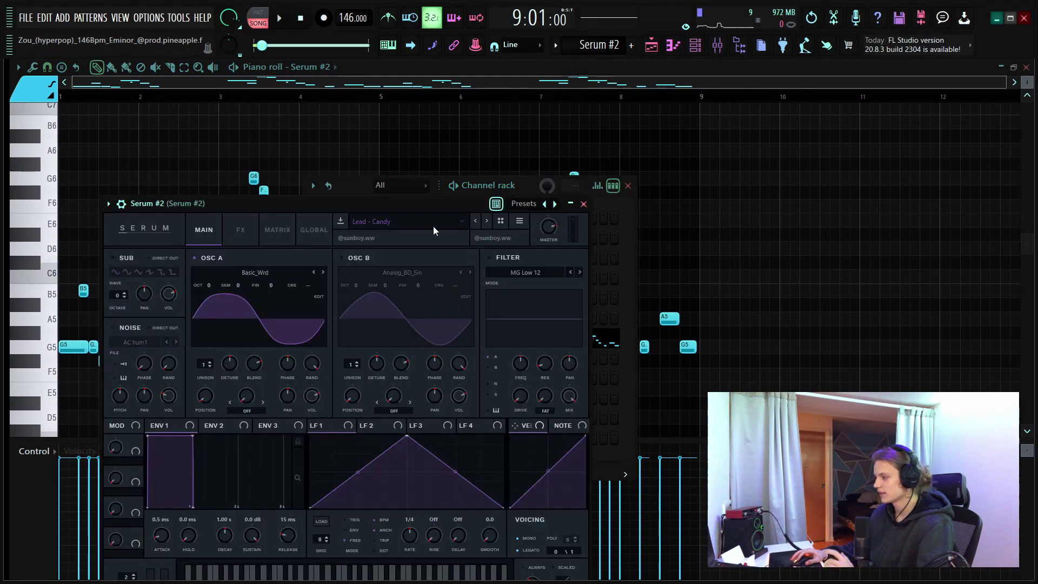
left_click(583, 203)
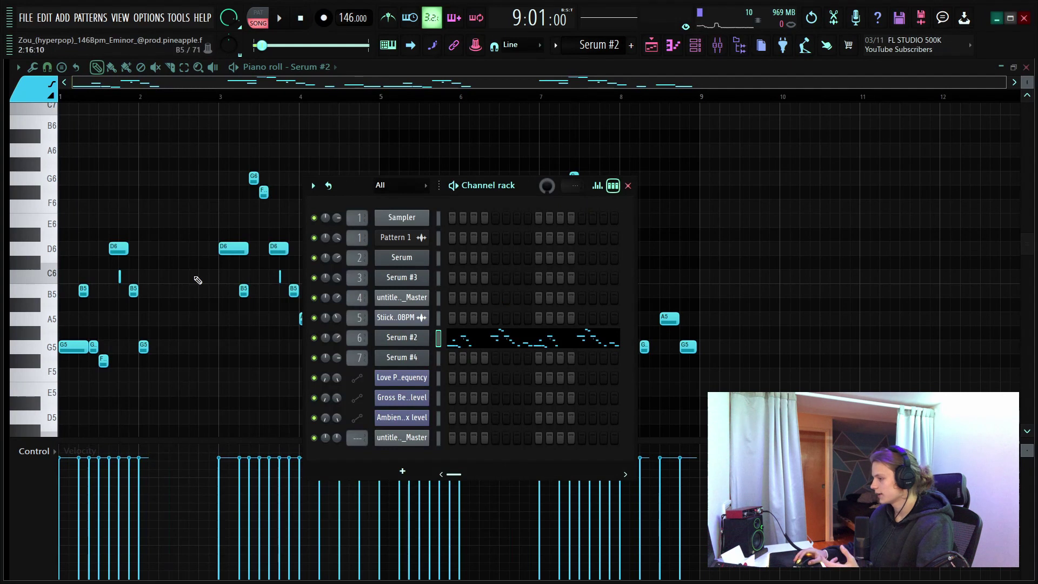
scroll(82, 112, "up", 7)
key("F6")
Examine the Serum #2 melody notes across bars 1 to 8 of the pattern
scroll(315, 171, "down", 5)
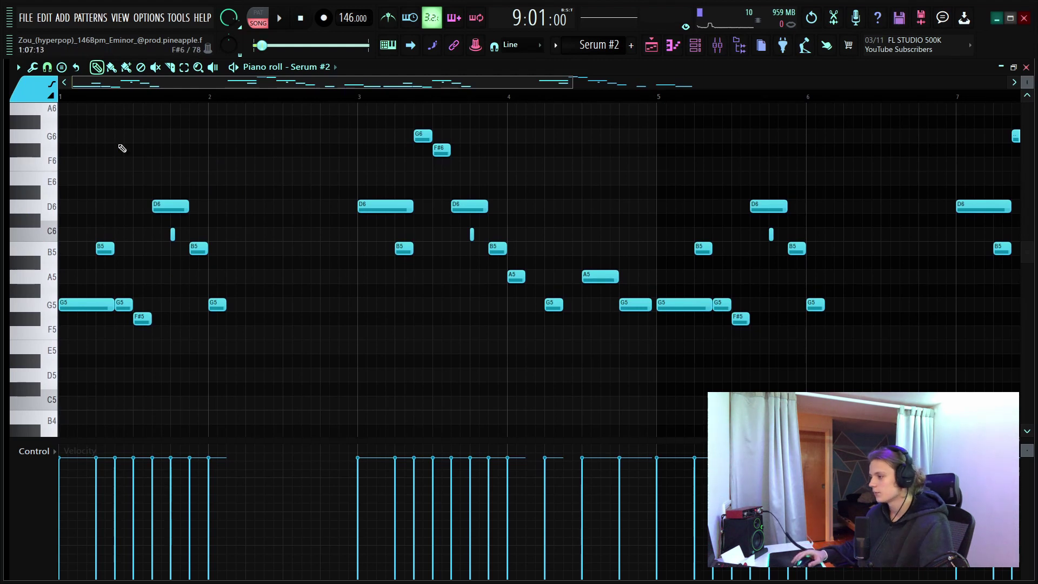
scroll(117, 100, "down", 4)
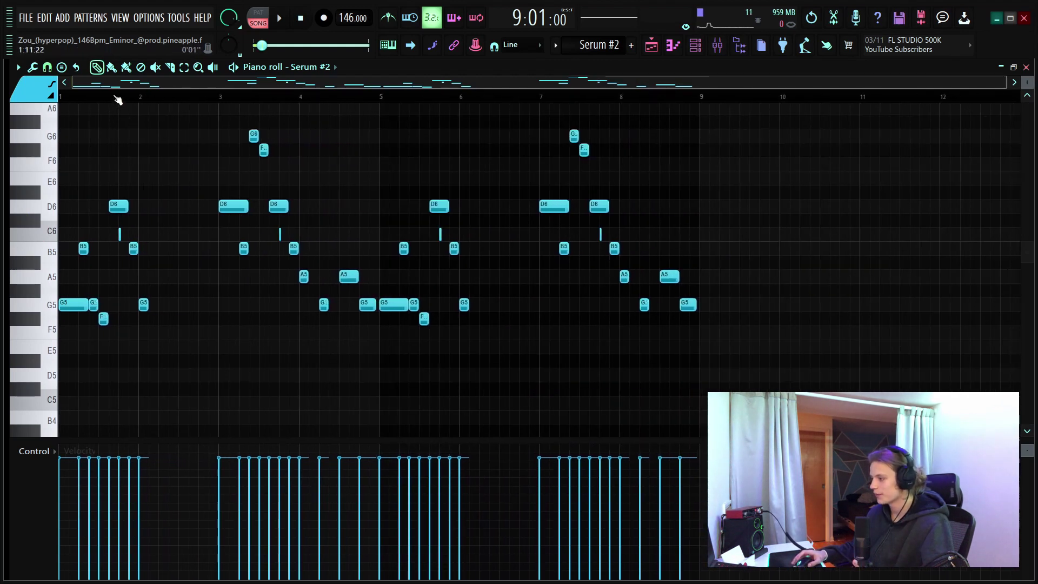
scroll(116, 101, "up", 4)
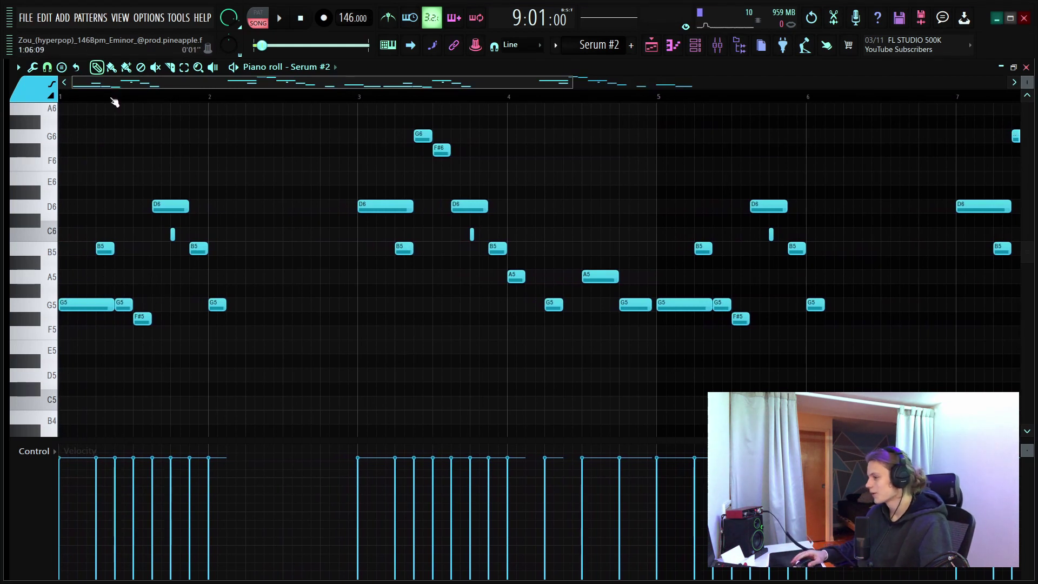
scroll(111, 97, "down", 1)
scroll(153, 145, "down", 3)
scroll(293, 99, "down", 3)
scroll(308, 282, "up", 6)
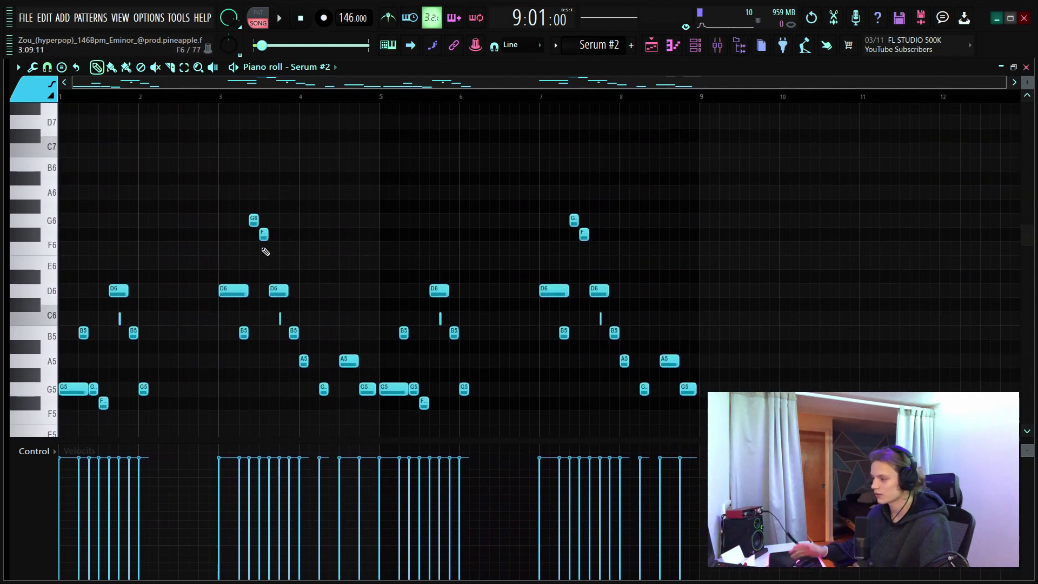
Play the Serum #2 pattern on its own from the start, and stop playback near its end
scroll(265, 251, "down", 2)
left_click(258, 17)
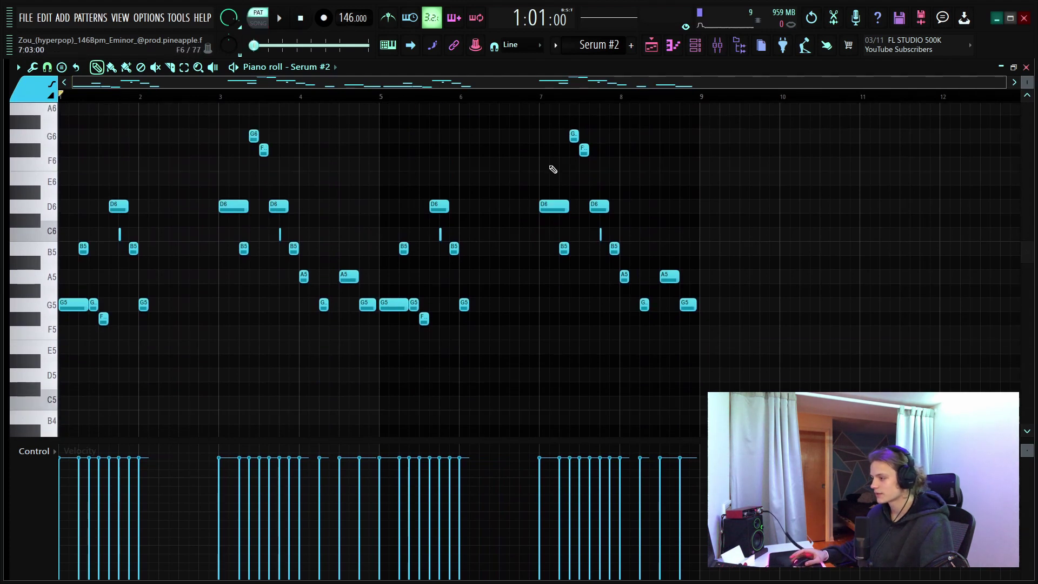
key("space")
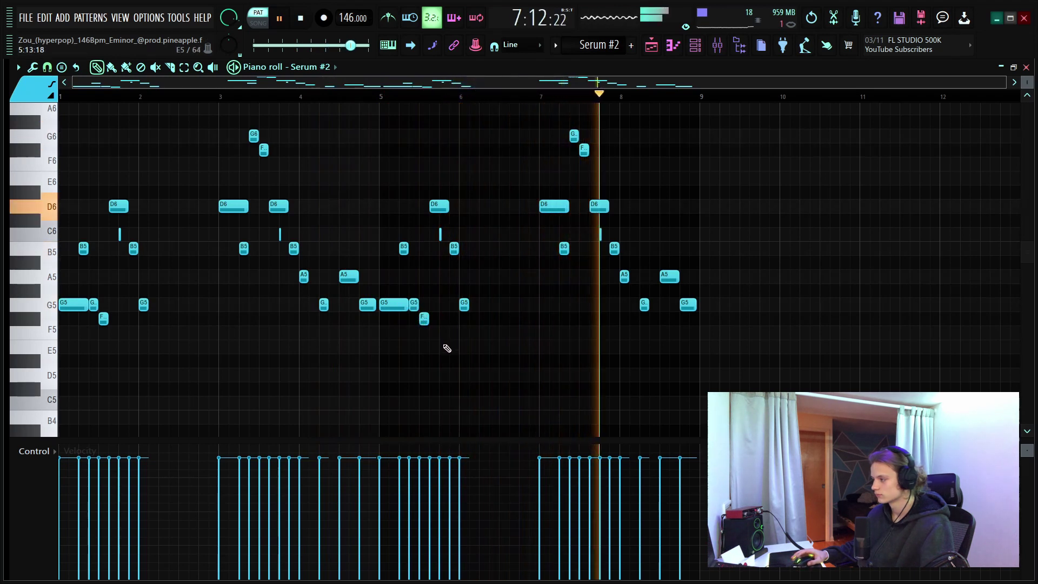
key("space")
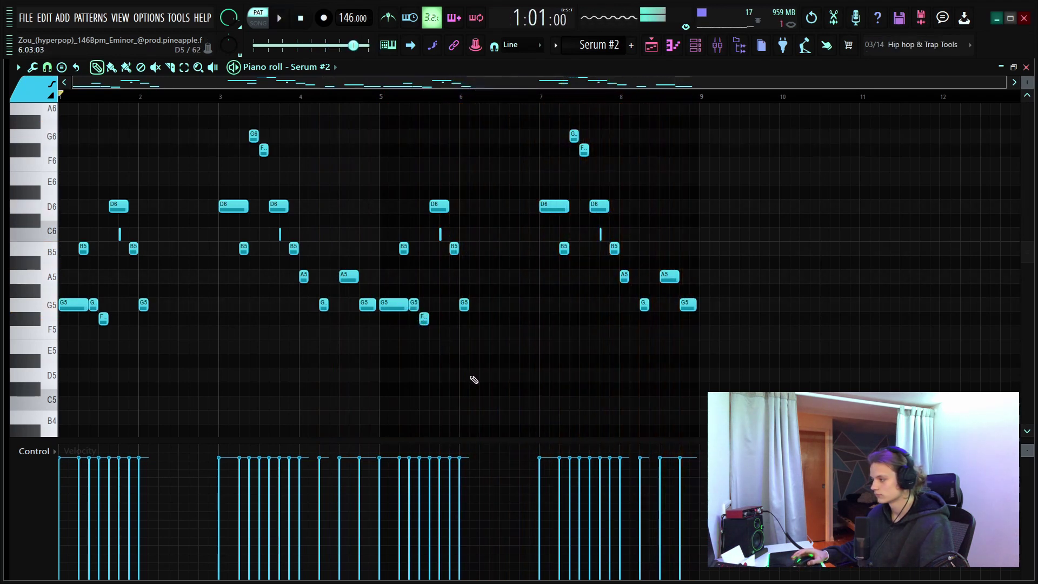
Try lengthening the last G5 note of bar 4 so it reaches the G5 note at bar 5
scroll(362, 103, "up", 1)
scroll(362, 102, "up", 3)
left_click(457, 304)
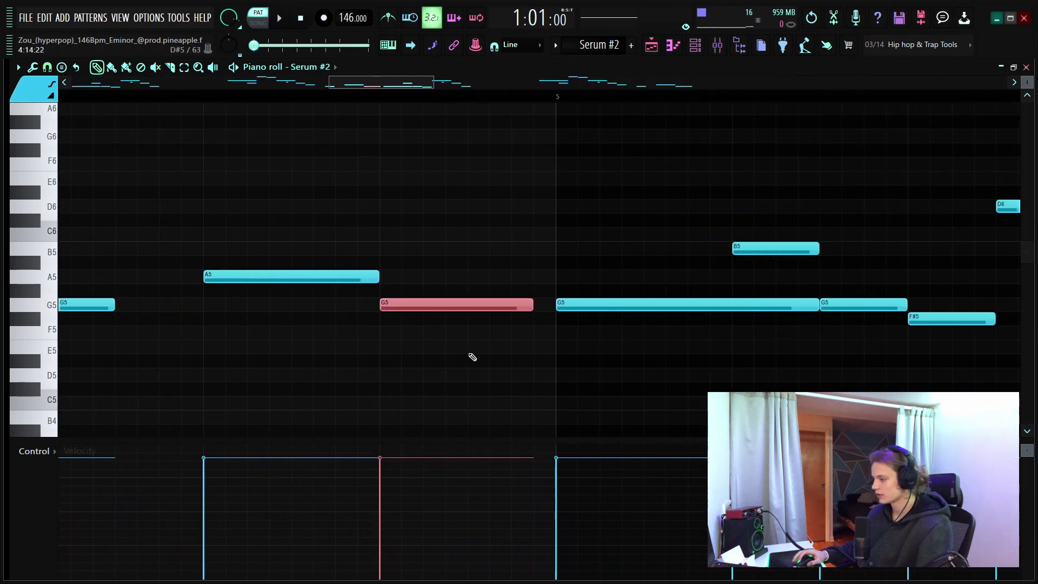
left_click(576, 304)
scroll(387, 111, "down", 4)
scroll(384, 102, "down", 2)
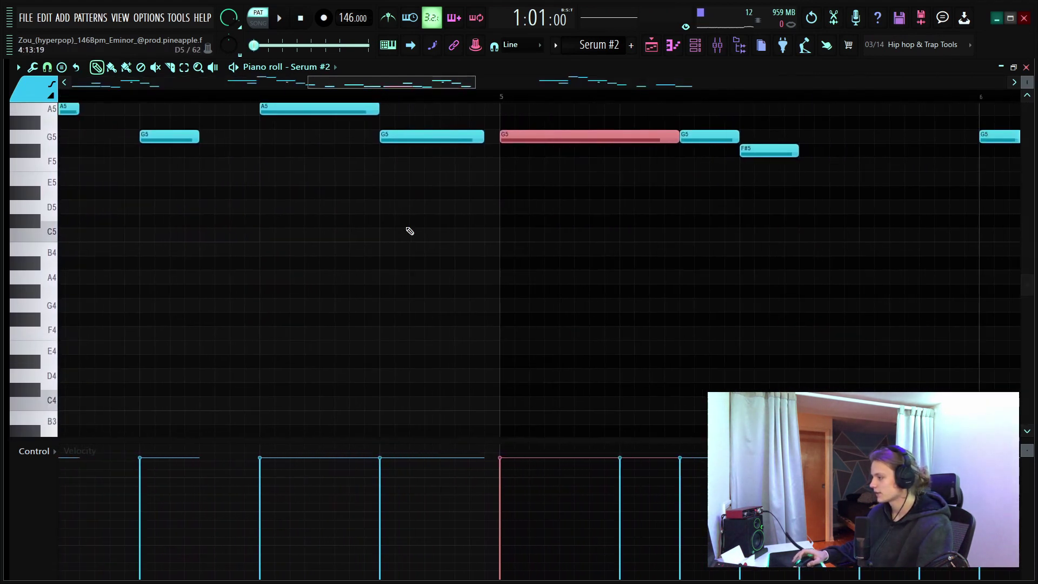
scroll(409, 230, "up", 3)
left_click(418, 261)
key("shift+Right")
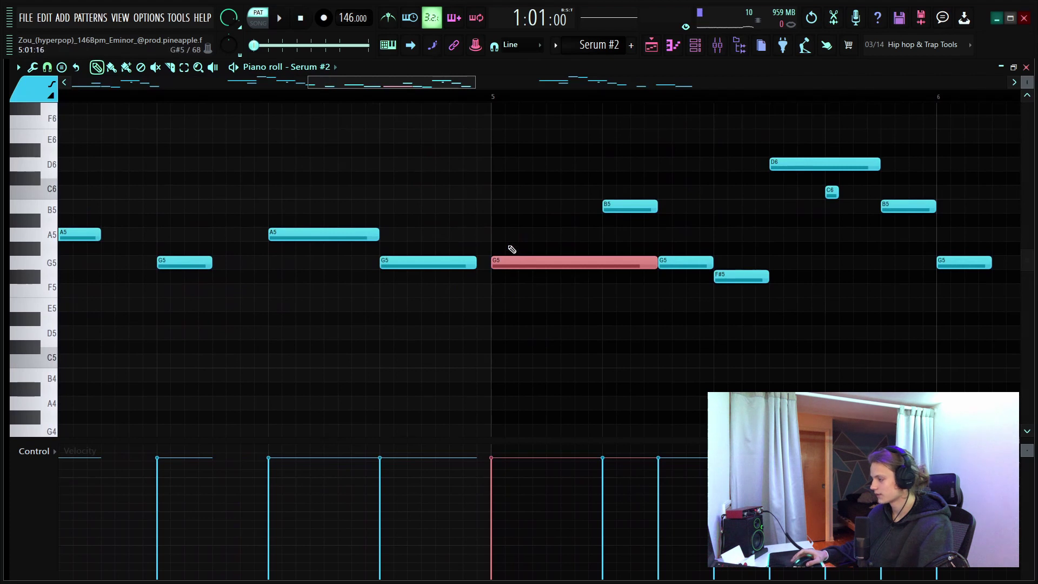
left_click_drag(479, 265, 489, 267)
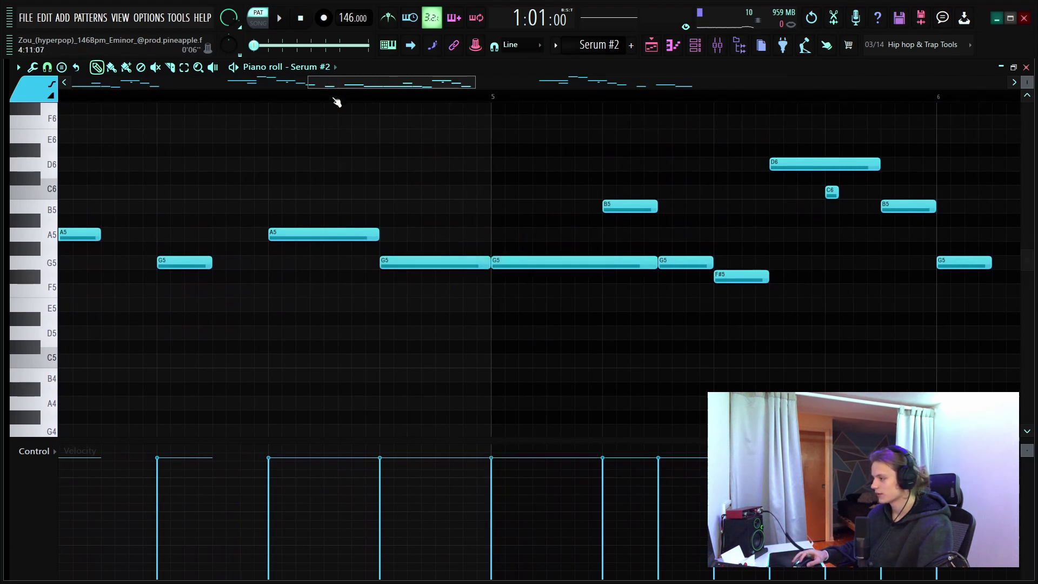
Play the Serum #2 melody from the G5 note at 4:13, and inspect the spacing between the G5 notes around bar 5
left_click(380, 99)
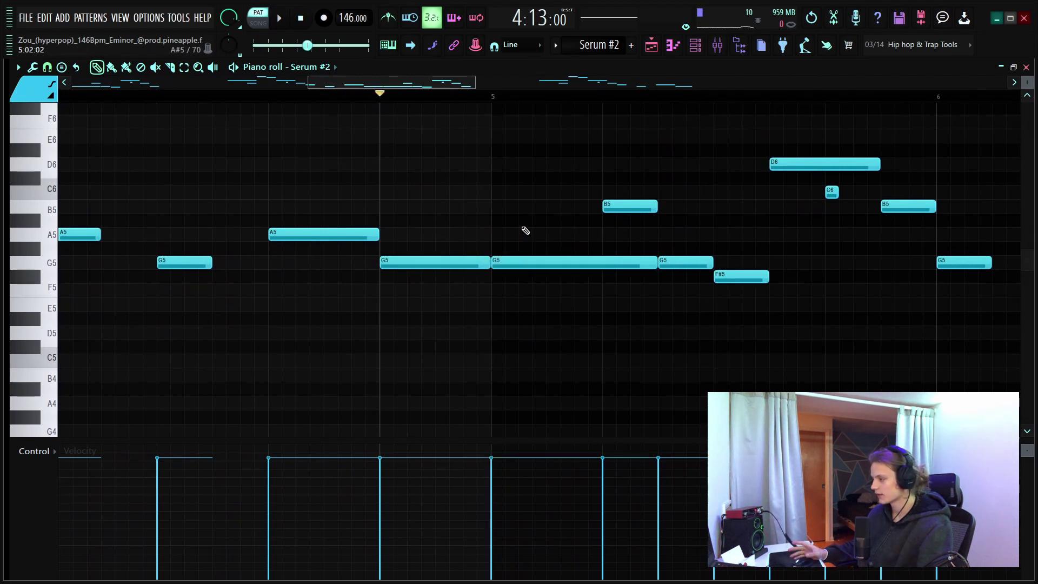
key("space")
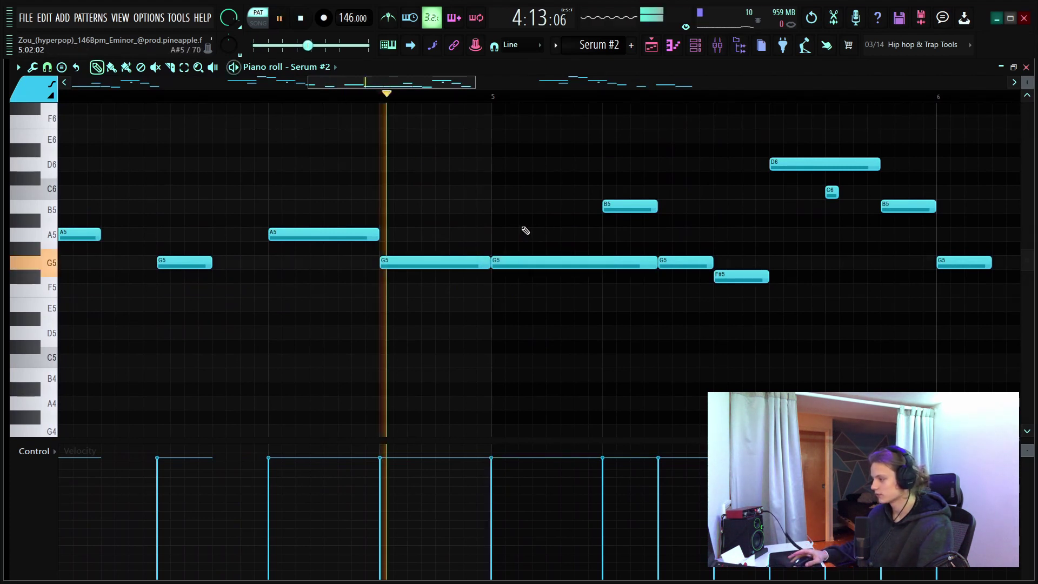
key("space")
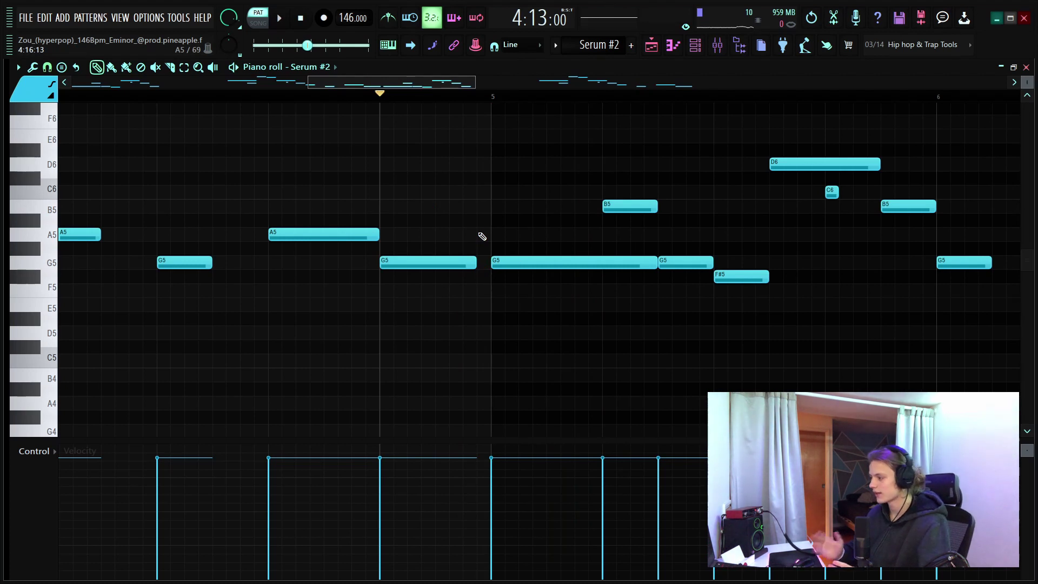
scroll(463, 97, "down", 6)
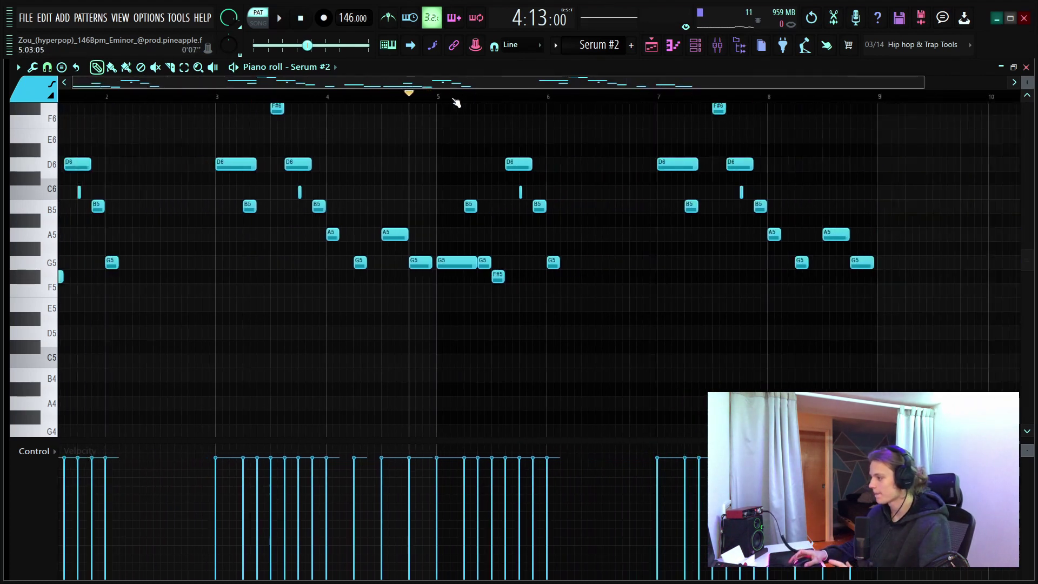
scroll(414, 97, "up", 4)
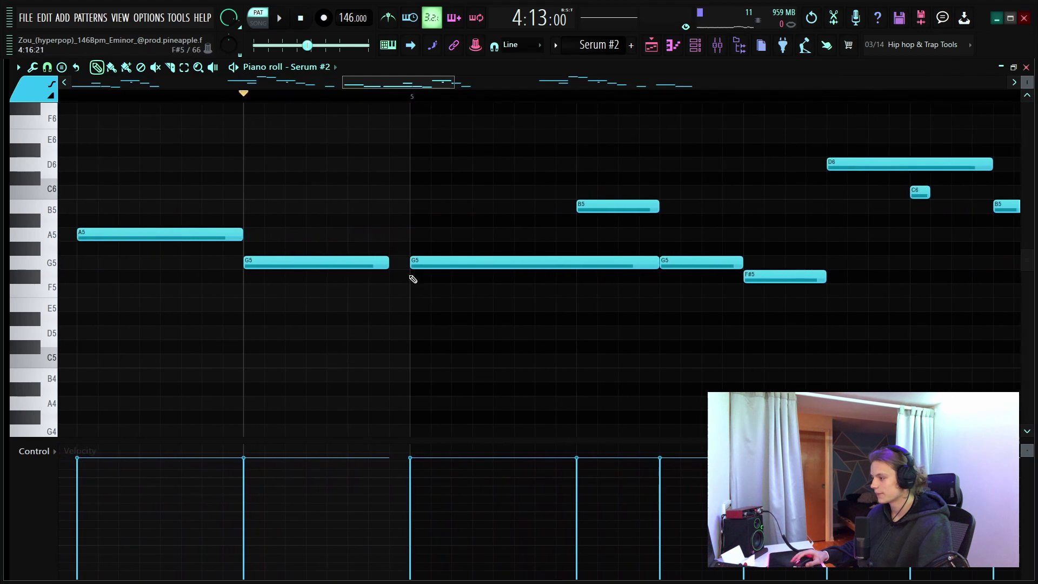
scroll(401, 100, "down", 6)
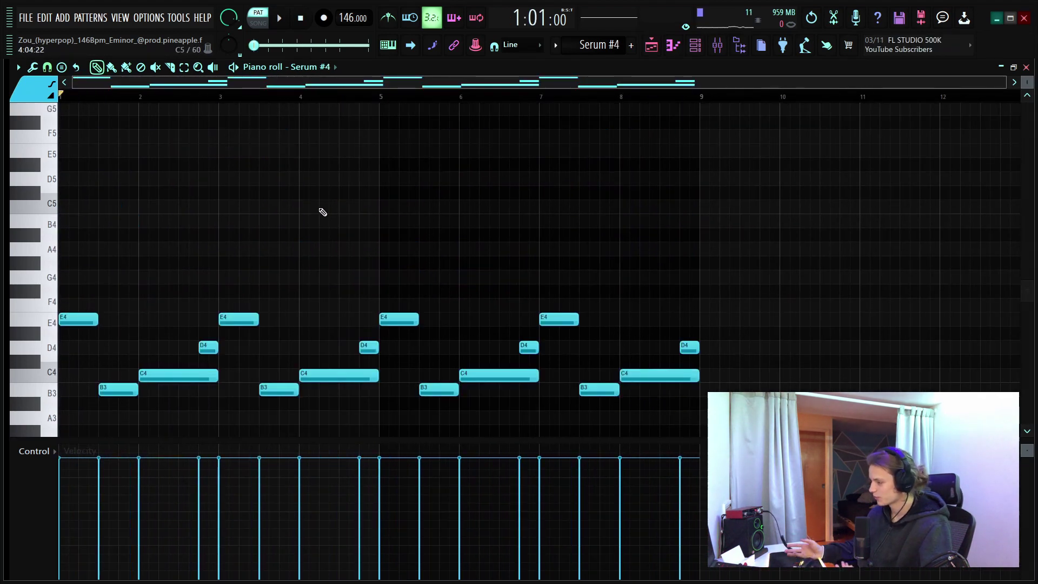
Examine the Serum #4 notes in bars 1 to 5, focusing on the end of the first C4 note before bar 3
scroll(194, 100, "up", 5)
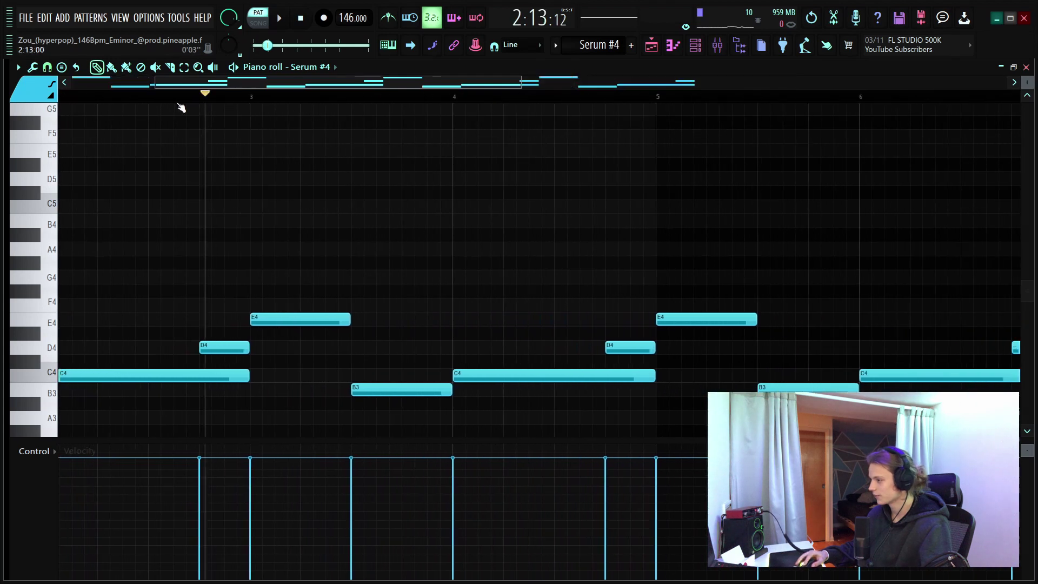
scroll(116, 111, "left", 3)
scroll(361, 200, "down", 4)
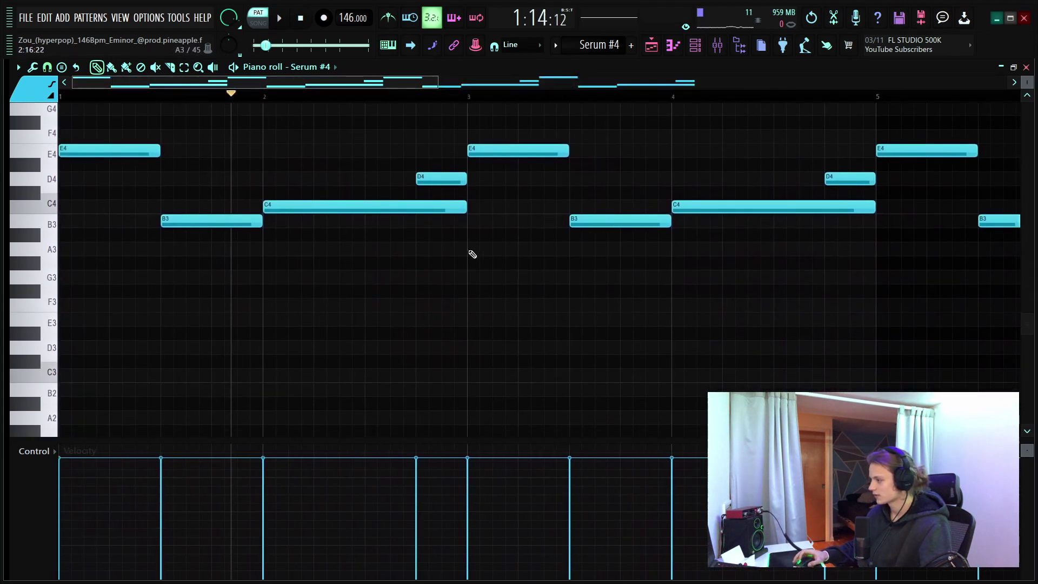
left_click_drag(1027, 96, 1027, 108)
scroll(490, 234, "up", 3)
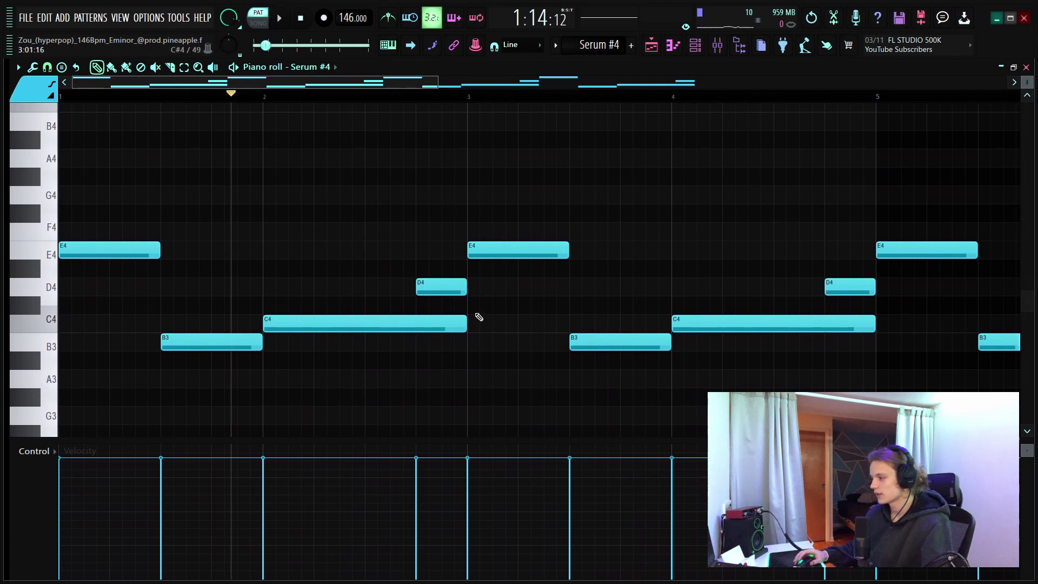
left_click_drag(527, 318, 452, 363)
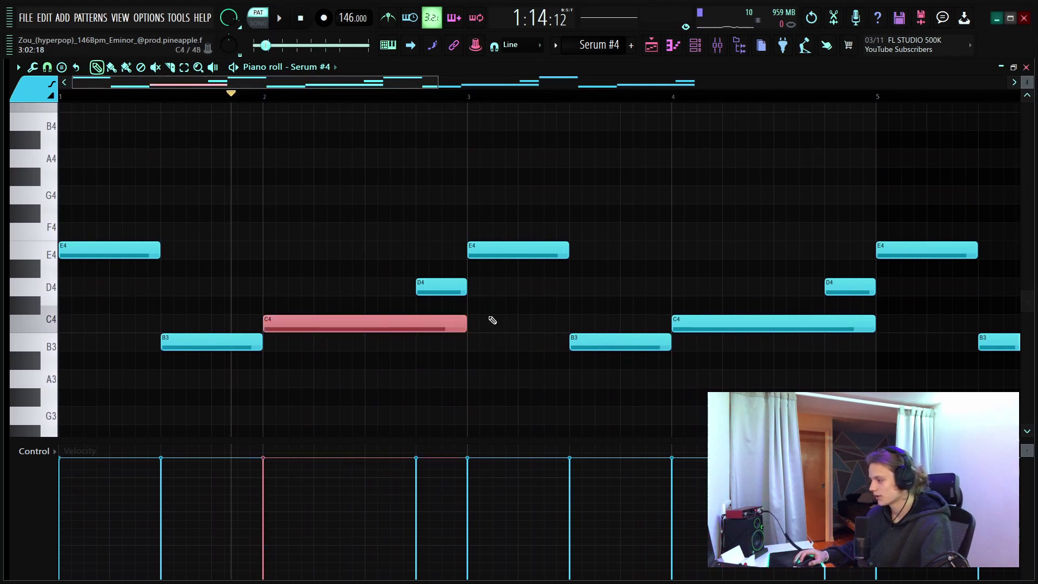
mouse_move(464, 320)
left_mouse_down()
mouse_move(425, 325)
mouse_move(468, 324)
left_mouse_up()
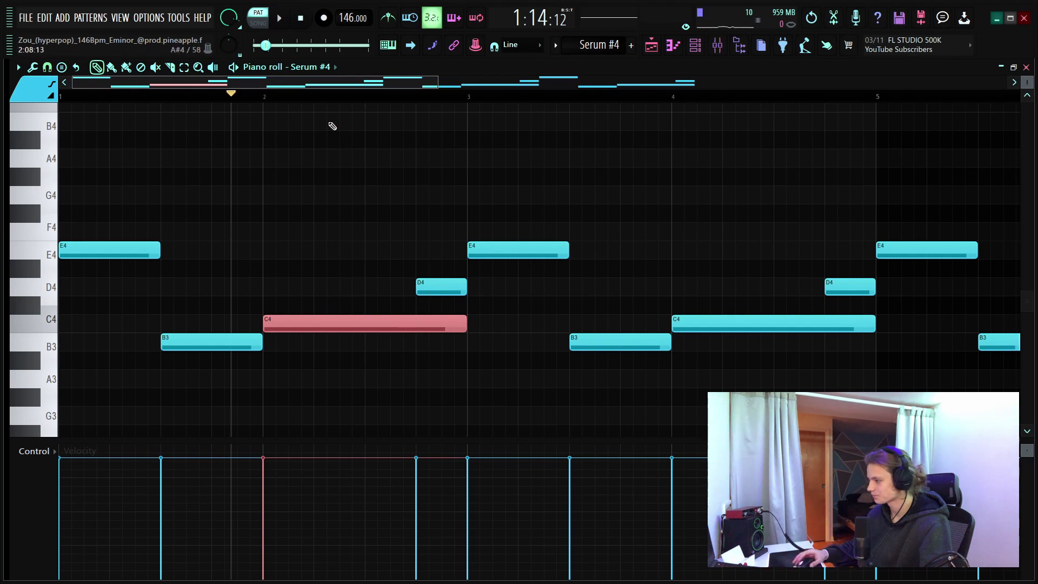
Play the Serum #4 pattern from the start, and stop playback
scroll(222, 107, "down", 4)
scroll(215, 97, "down", 3)
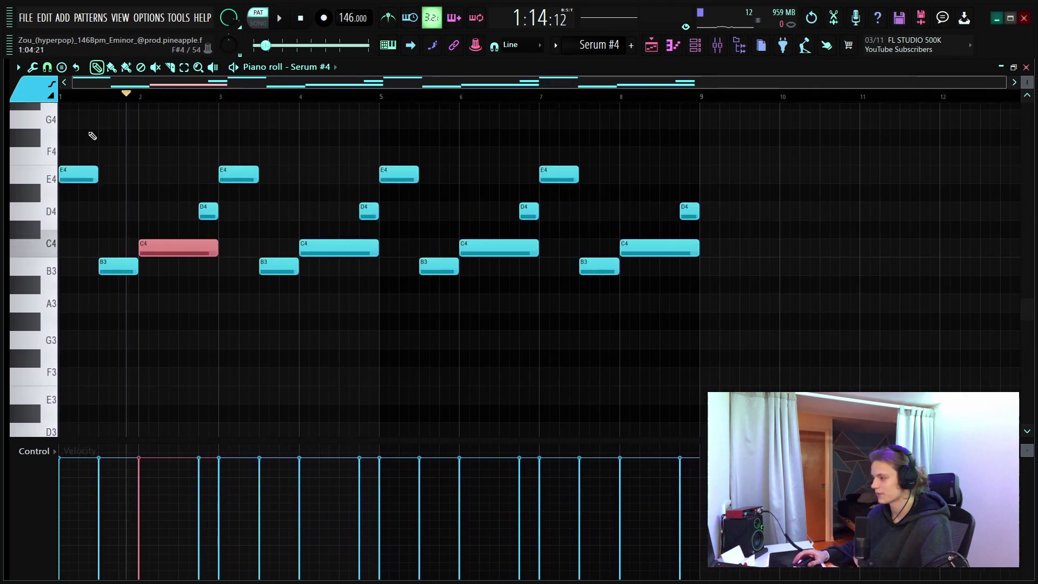
scroll(92, 135, "up", 1)
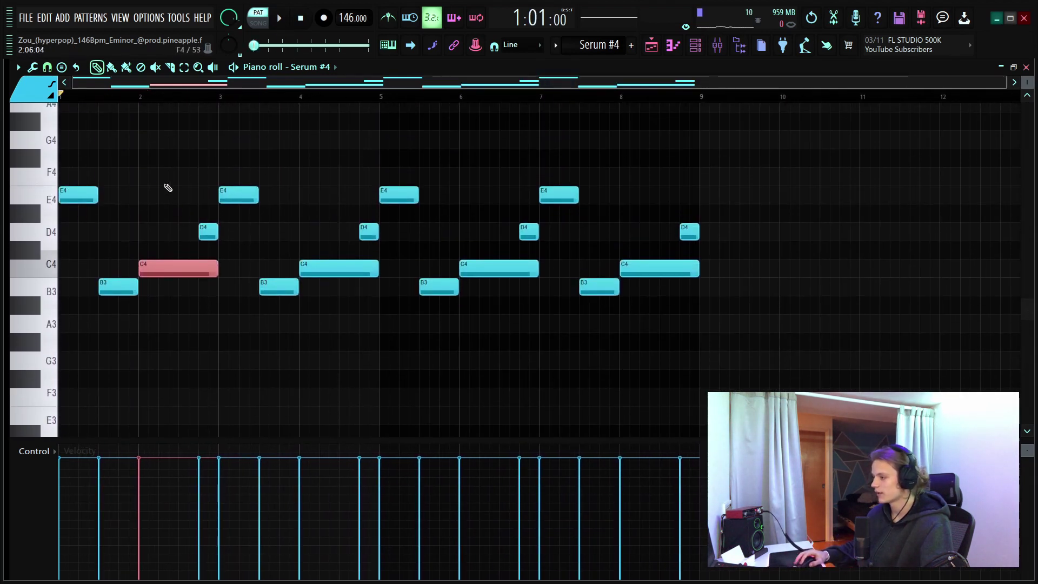
left_click(269, 141)
right_click(276, 141)
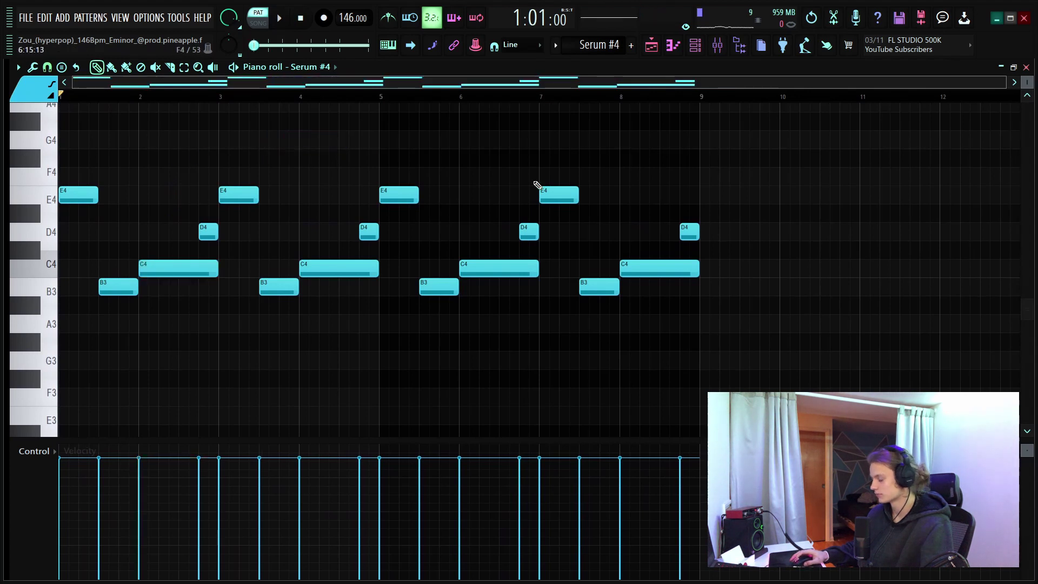
key("space")
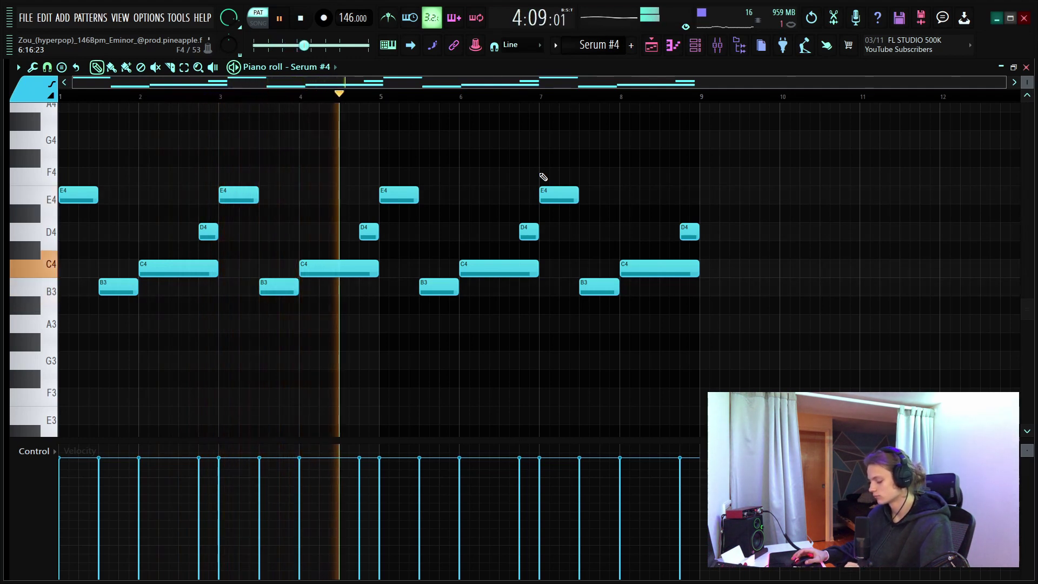
key("space")
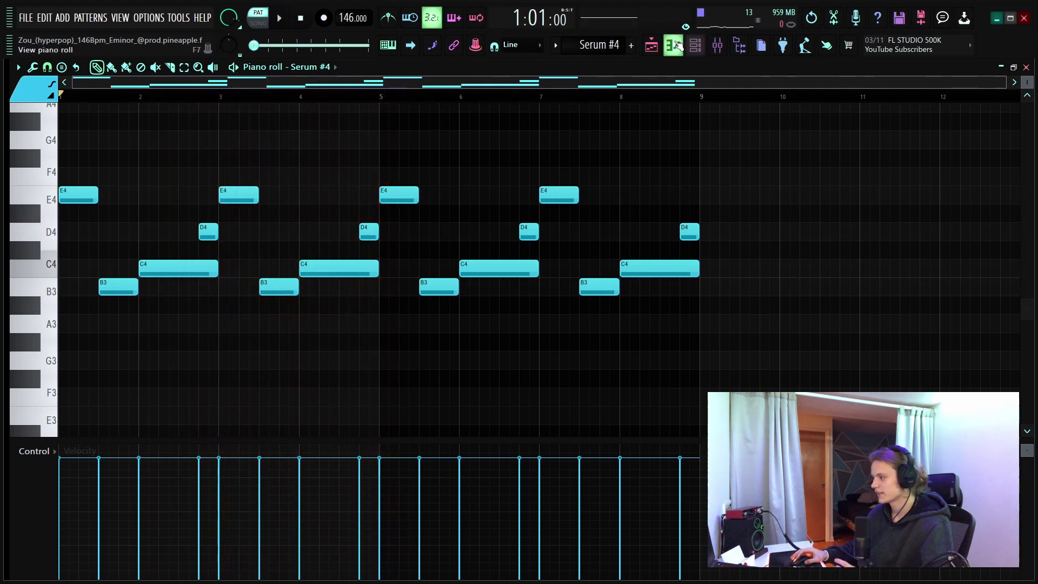
Open the playlist, and examine the StiickzZ vocal chop clips on Tracks 14 and 15
key("F5")
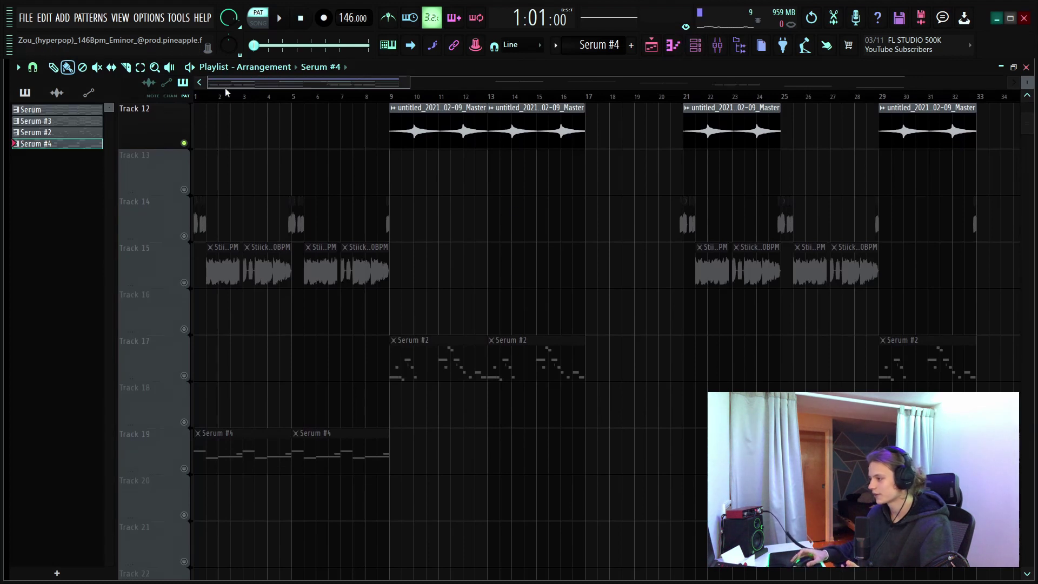
scroll(204, 371, "up", 3)
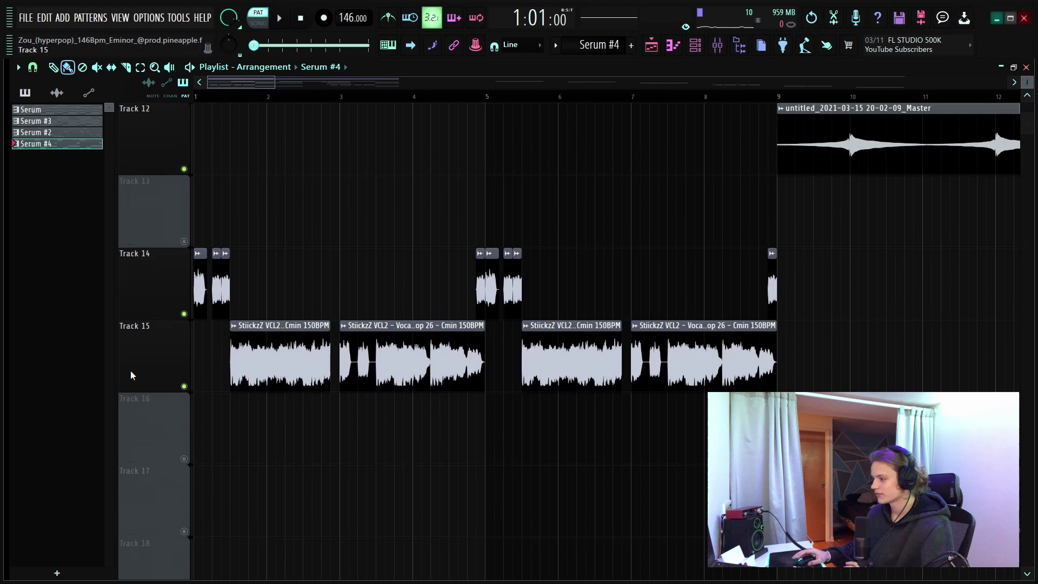
scroll(225, 101, "up", 2)
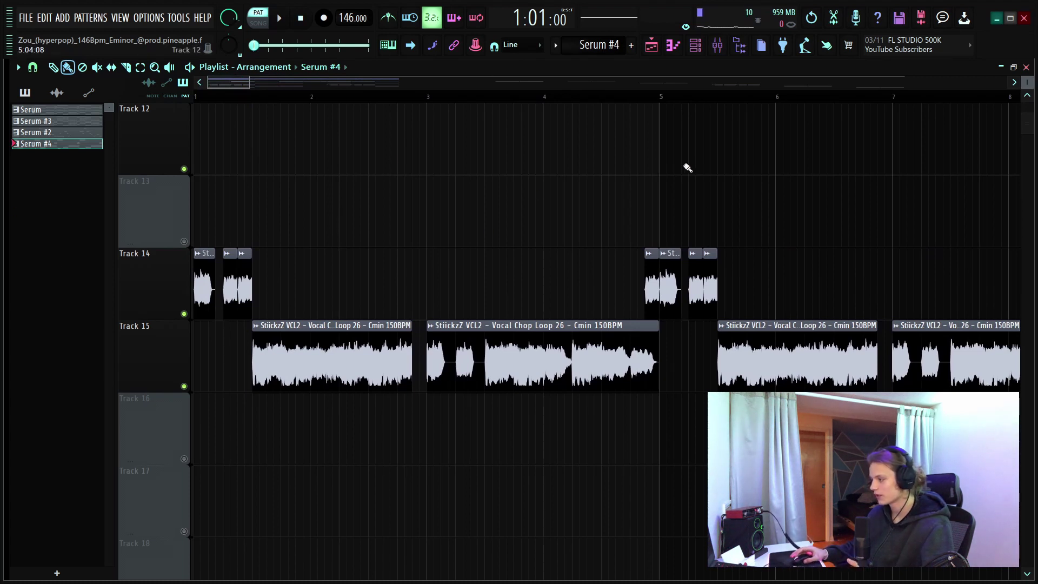
scroll(634, 104, "down", 2)
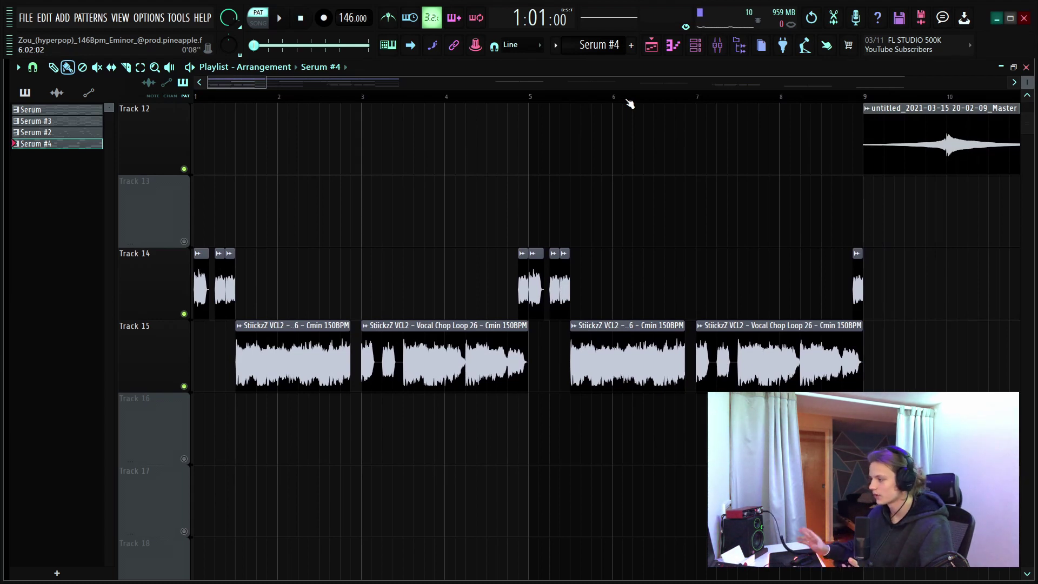
scroll(622, 104, "up", 1)
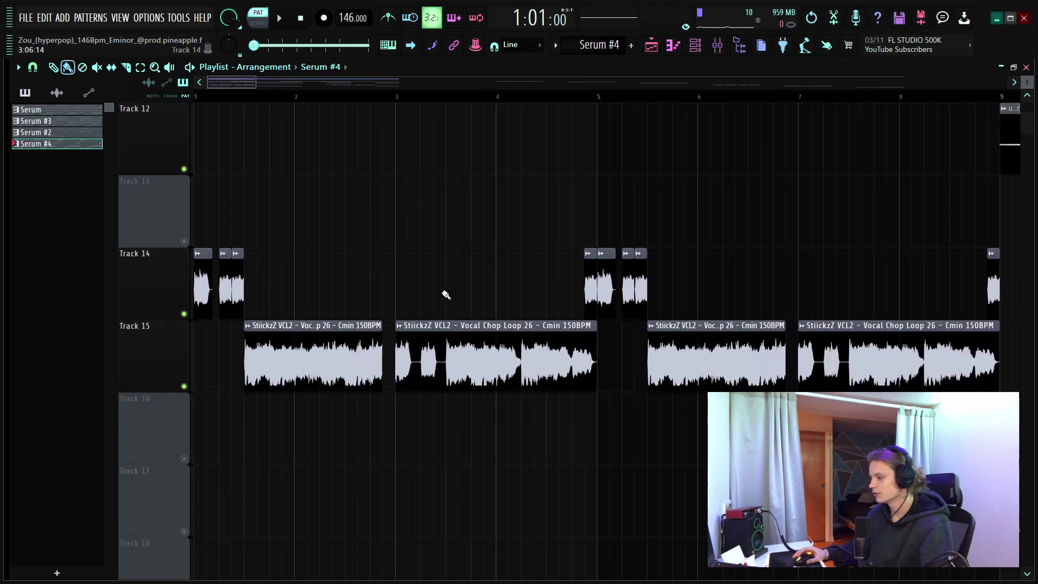
scroll(230, 95, "up", 6)
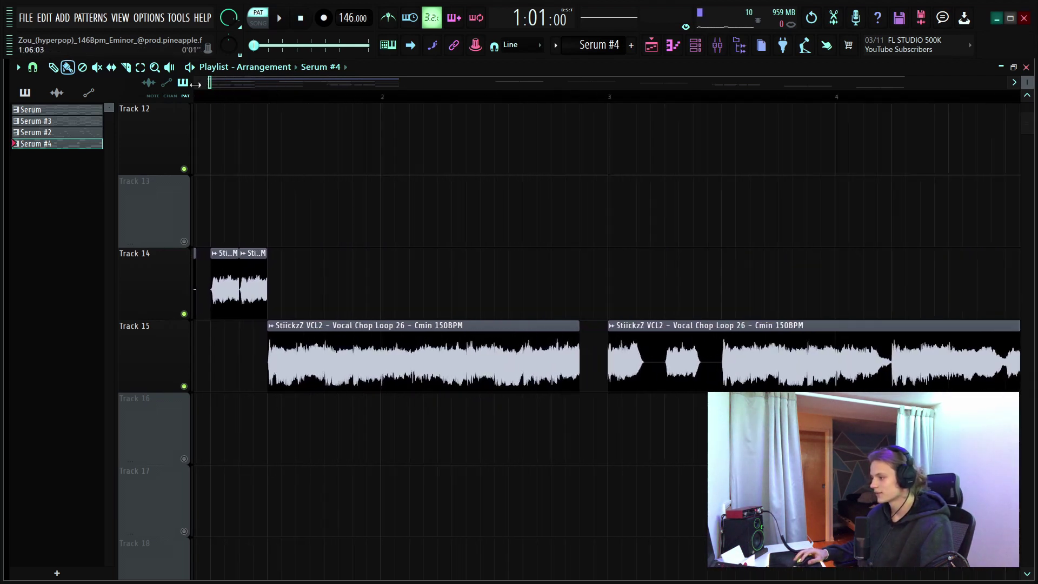
scroll(281, 102, "down", 4)
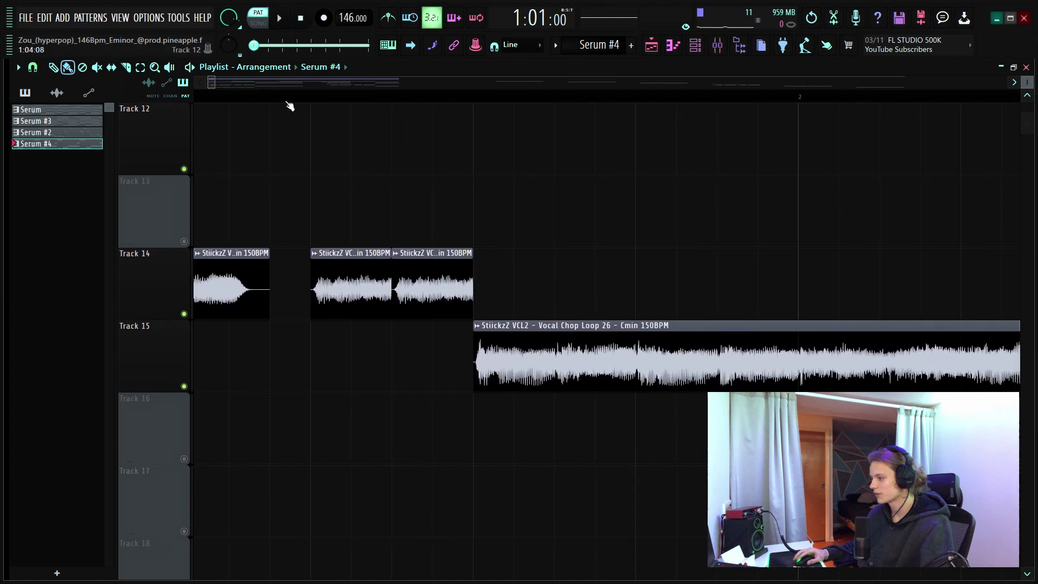
scroll(290, 107, "down", 3)
Select bars 1 to 4 of the arrangement, and solo Tracks 14 and 15 together
left_click_drag(683, 234, 697, 266)
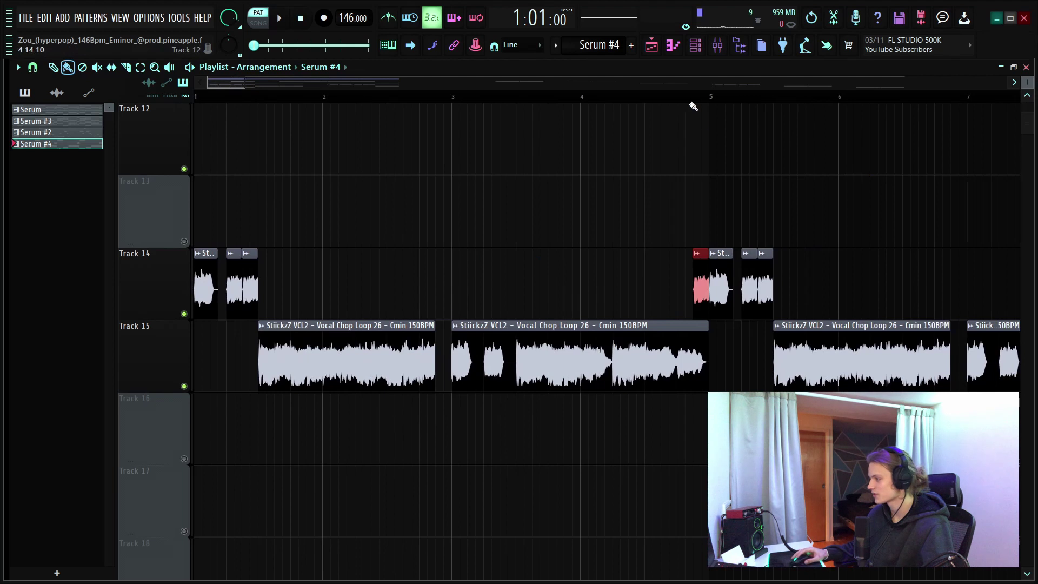
left_click_drag(714, 102, 195, 100)
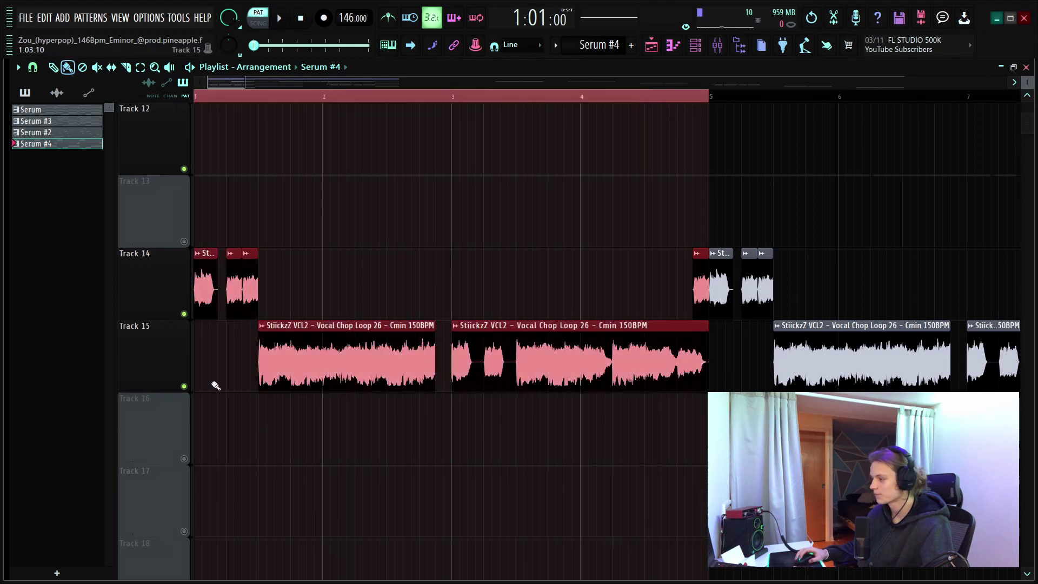
right_click(175, 383)
right_click(184, 386)
right_click(175, 307)
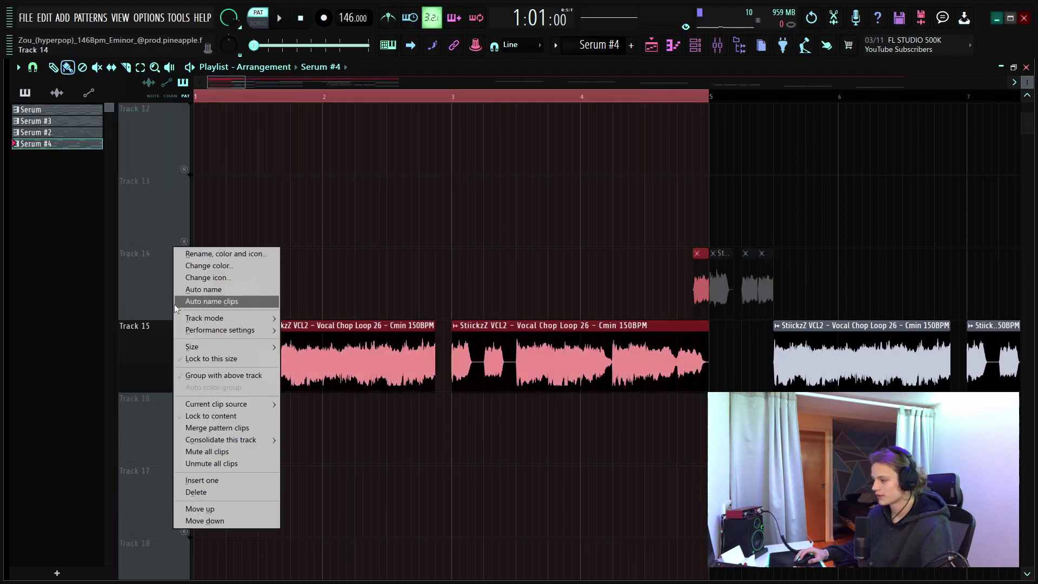
left_click(176, 307)
left_click(184, 313)
Play the soloed vocal chops across bars 1 to 4, and stop playback
key("space")
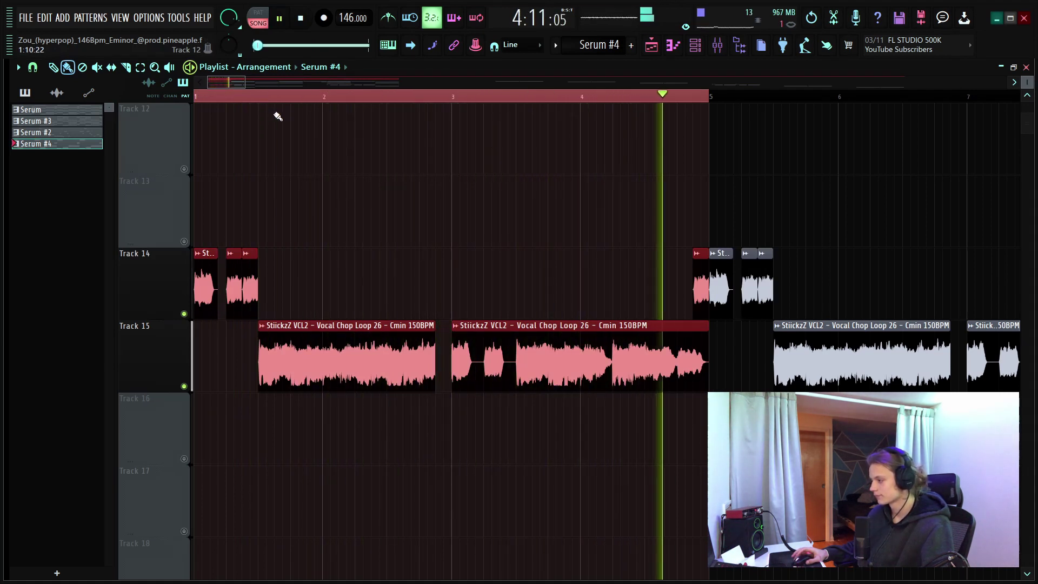
key("space")
scroll(274, 116, "down", 5)
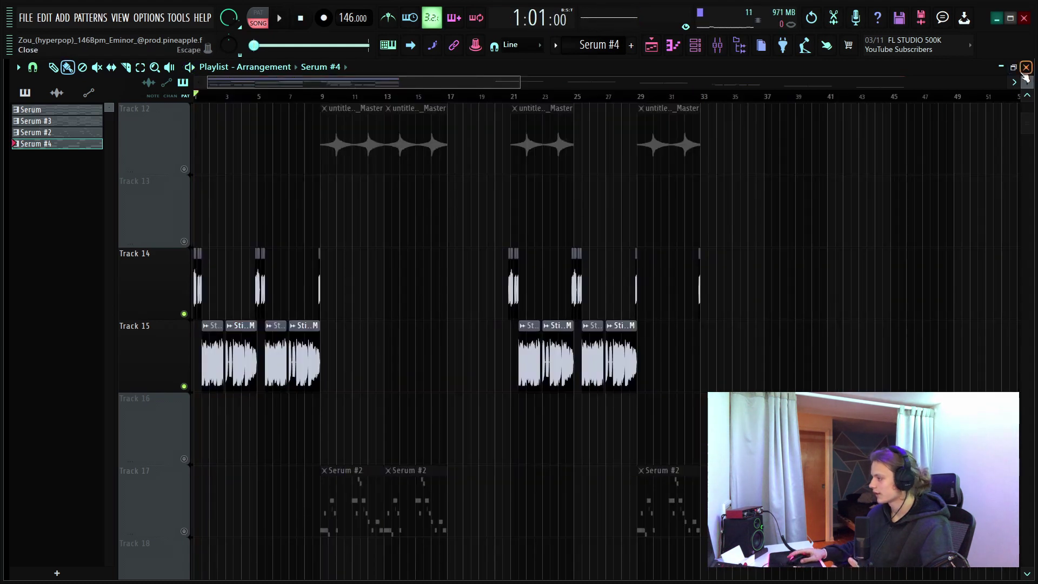
Unsolo Tracks 14 and 15 in the playlist so that all tracks are active
scroll(426, 319, "right", 2)
scroll(426, 319, "down", 5)
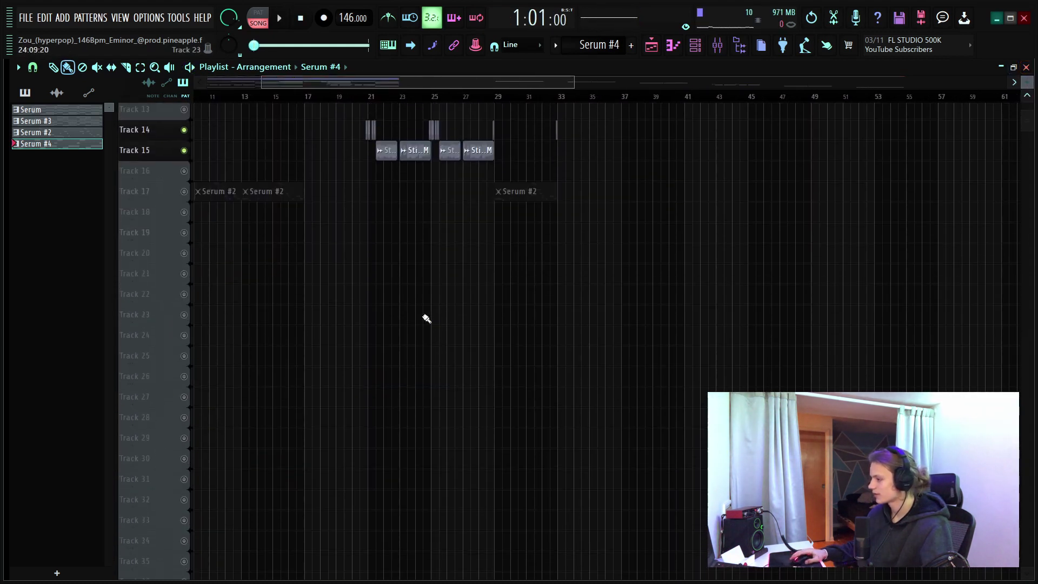
scroll(270, 292, "up", 5)
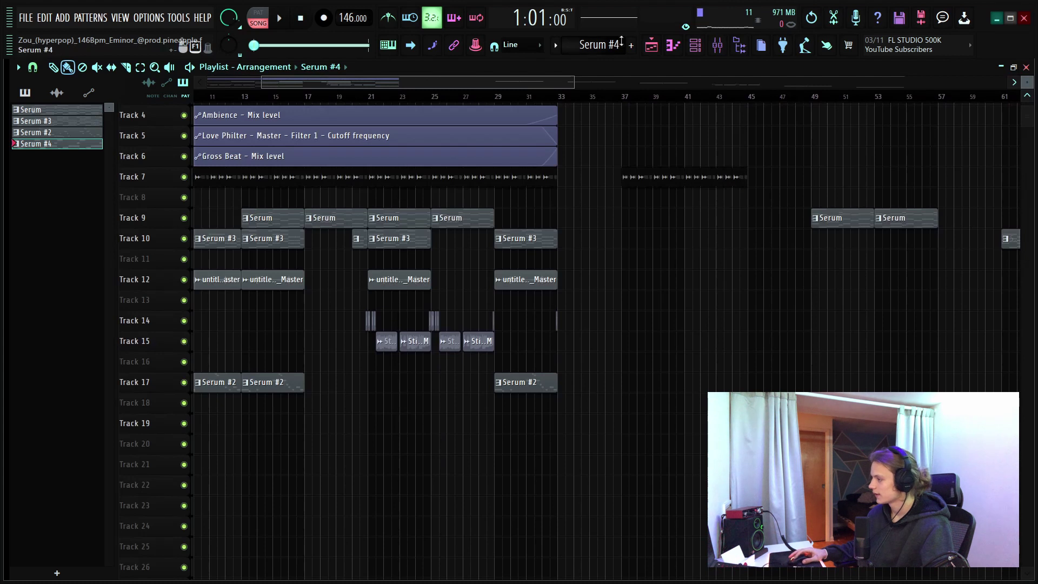
Open the mixer, and examine the Fruity parametric EQ 2 curve on the Pattern 1 insert
left_click(717, 46)
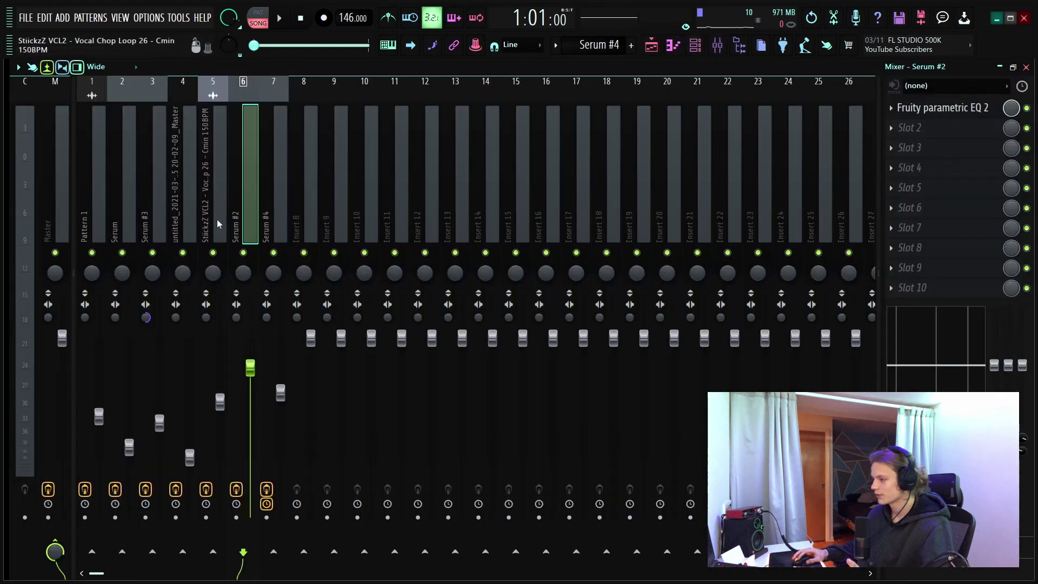
left_click(99, 216)
left_click(991, 110)
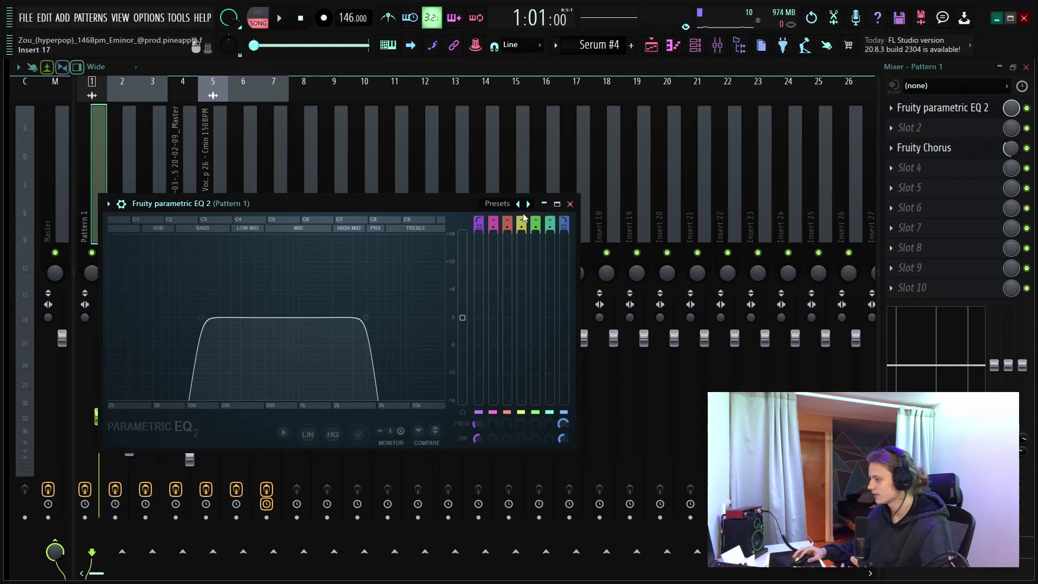
left_click(570, 204)
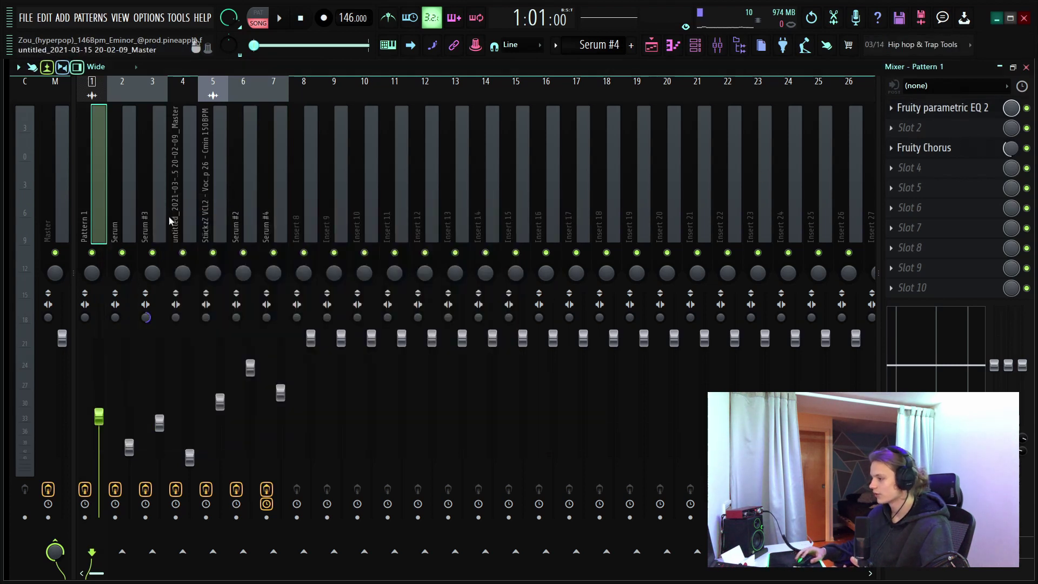
Examine the Fruity parametric EQ 2 curves on the Serum and Serum #3 mixer inserts
left_click(135, 202)
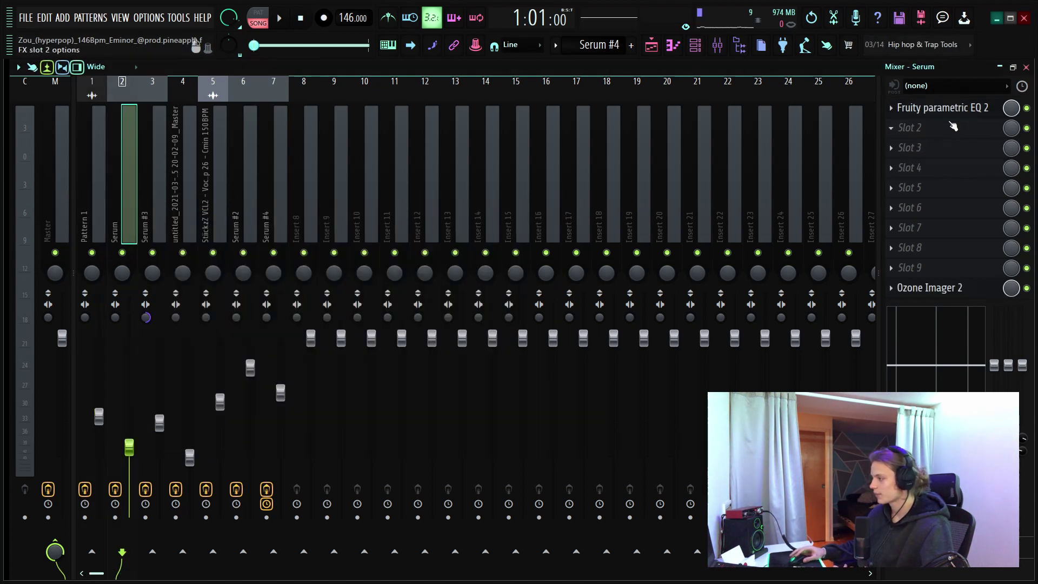
left_click(981, 113)
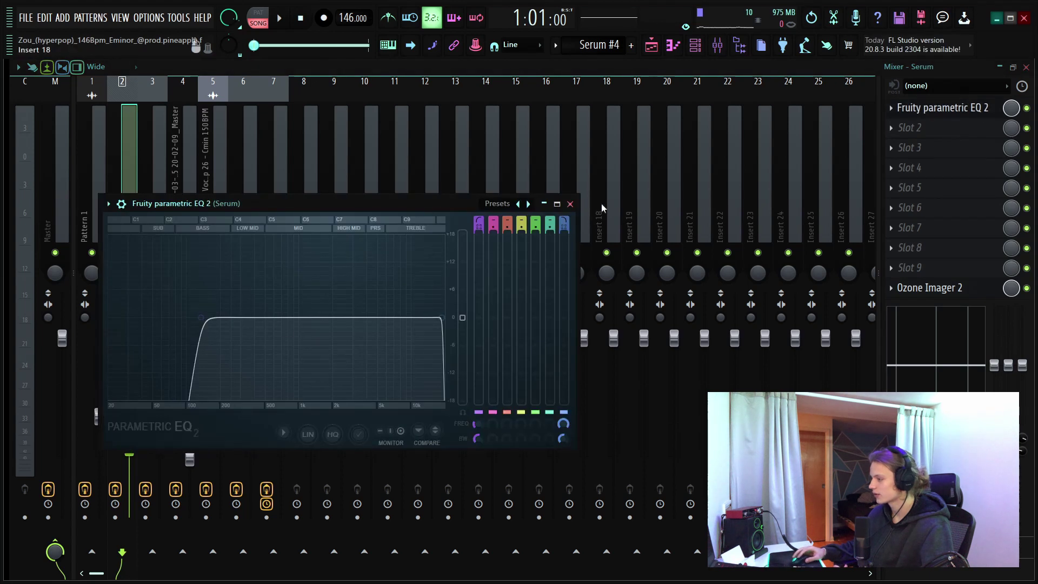
left_click(569, 204)
left_click(160, 178)
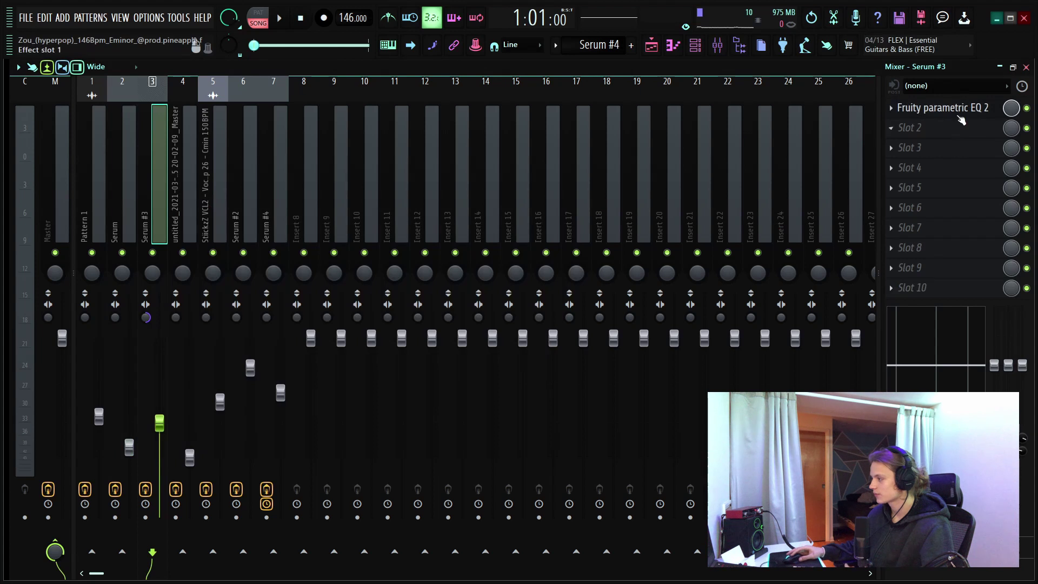
left_click(957, 110)
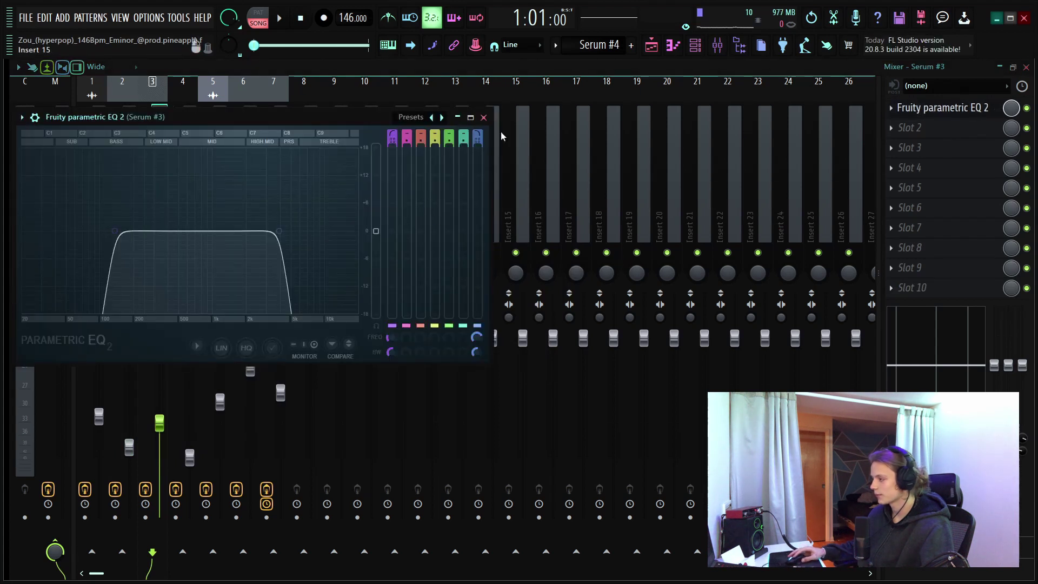
left_click(484, 117)
left_click(179, 187)
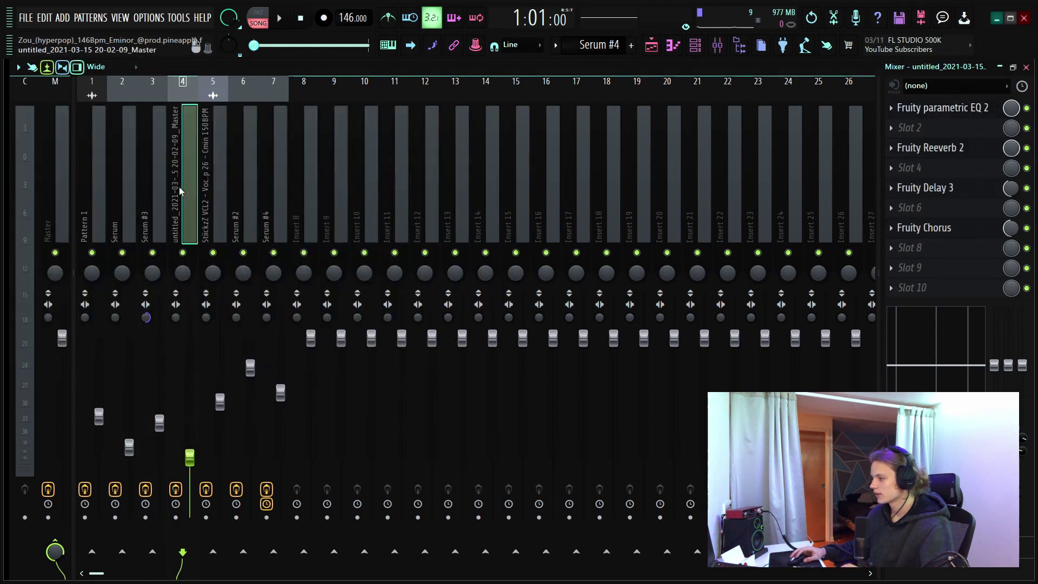
left_click(942, 108)
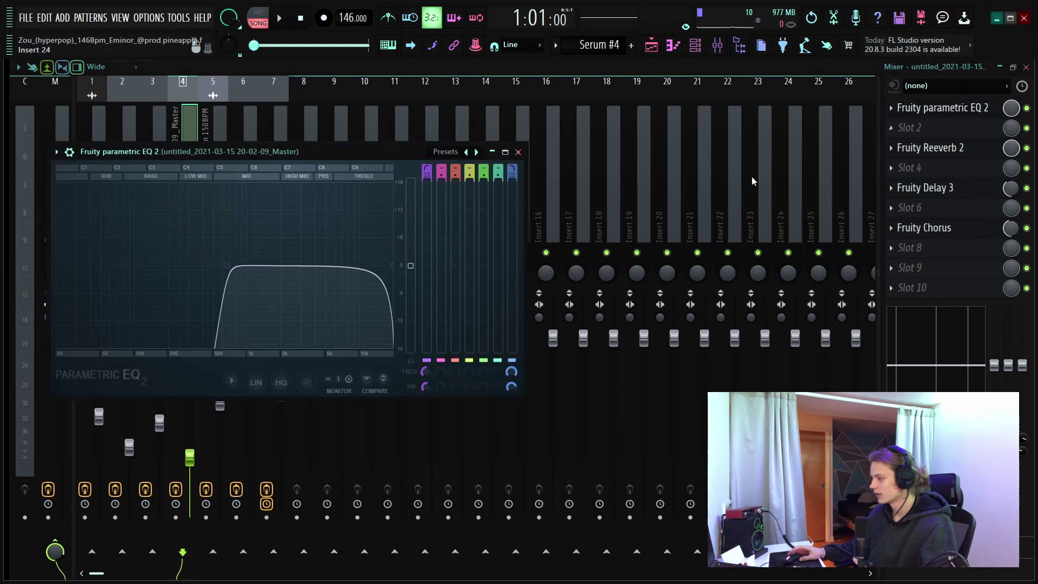
left_click(517, 153)
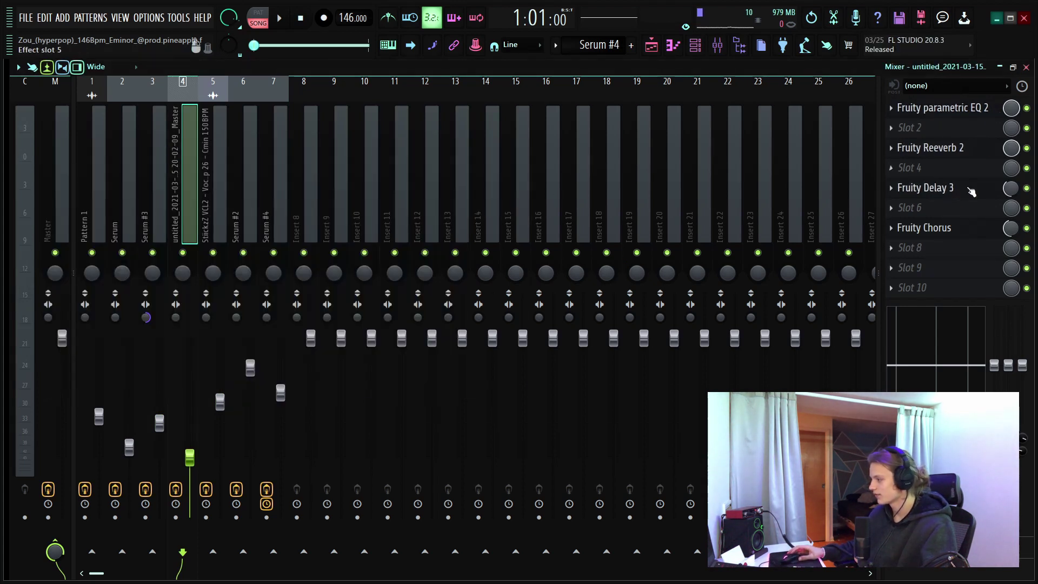
left_click(226, 190)
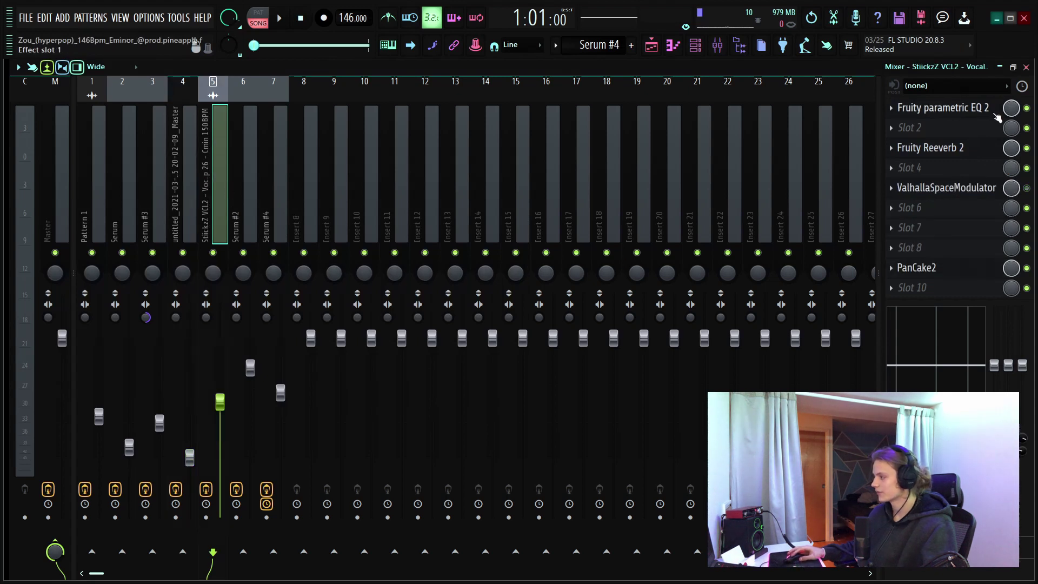
left_click(991, 111)
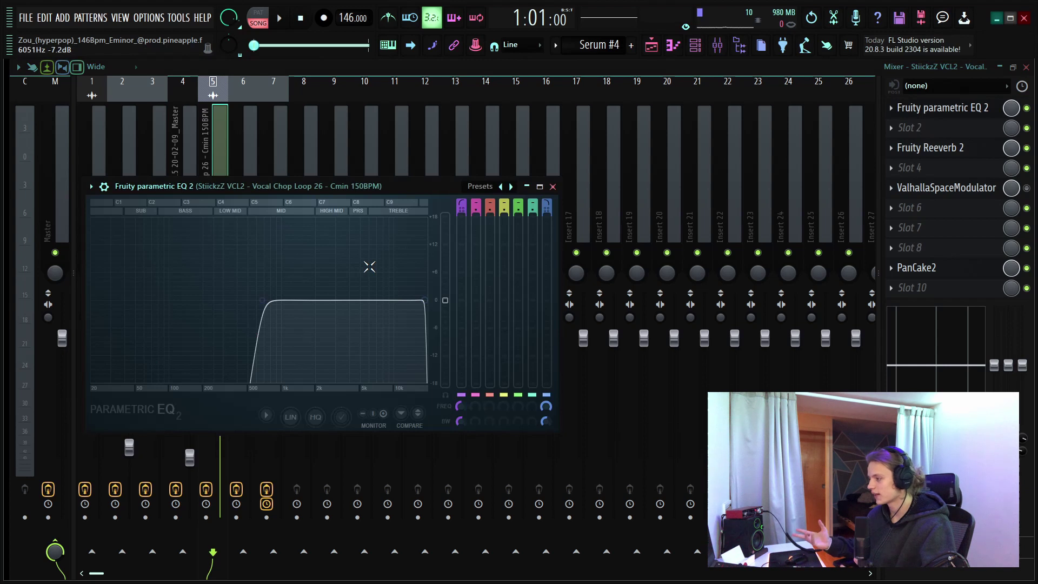
left_click(552, 187)
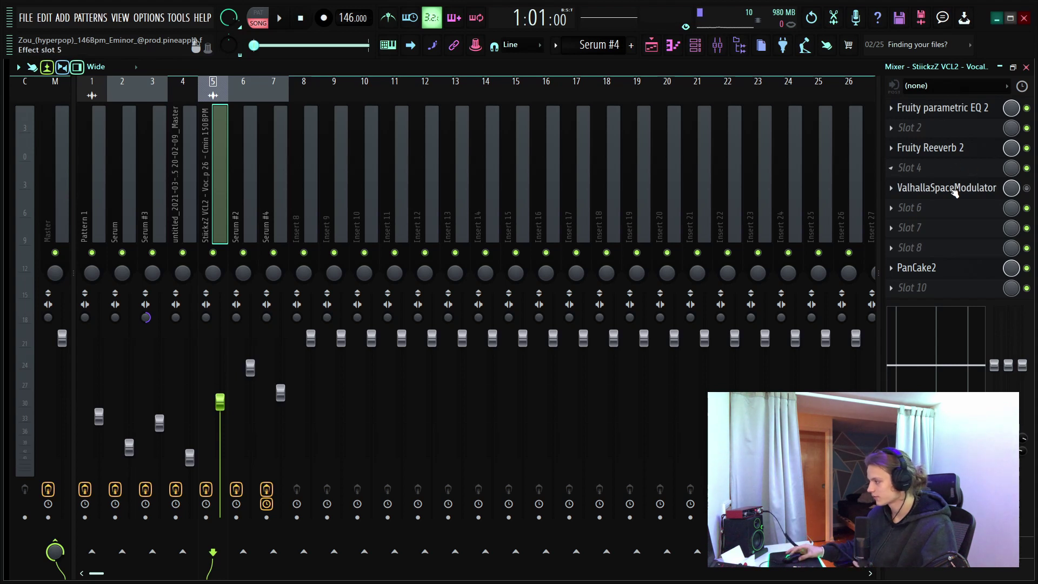
Examine the ValhallaSpaceModulator settings and preset categories on the vocal chop insert, leaving the preset unchanged
left_click(953, 190)
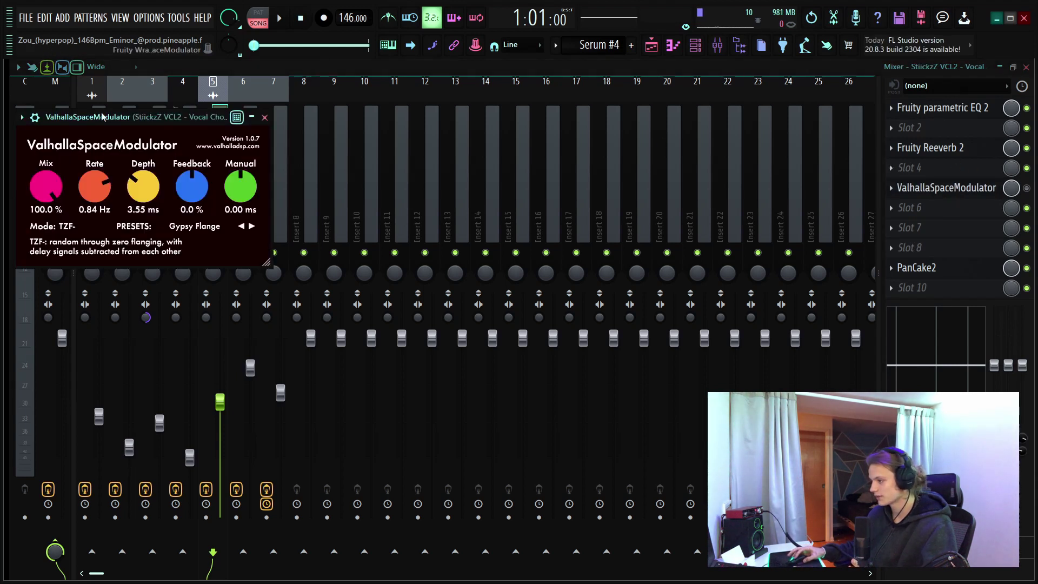
left_click_drag(102, 117, 169, 121)
left_click(270, 236)
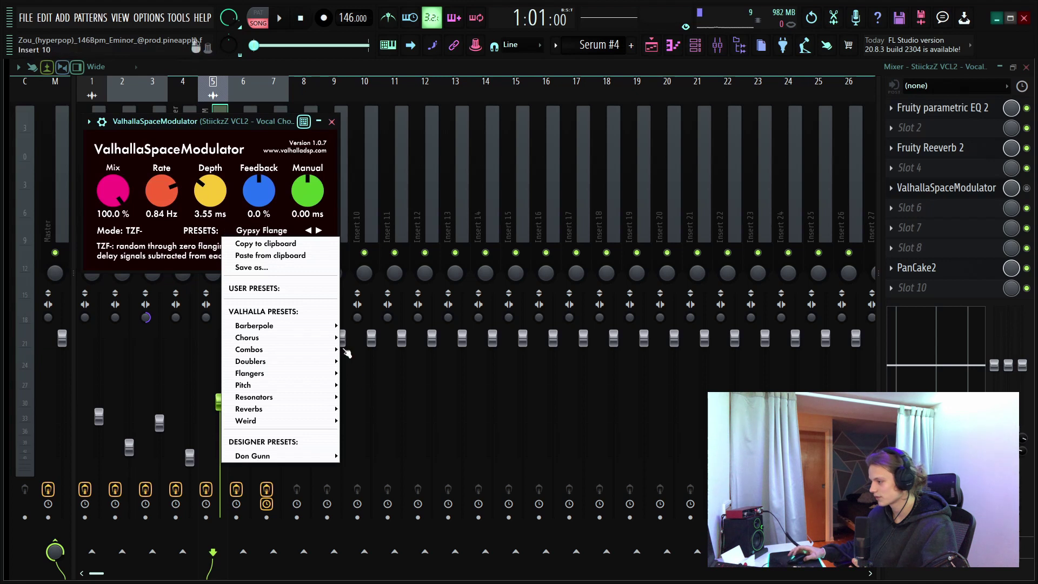
key("Escape")
left_click(331, 122)
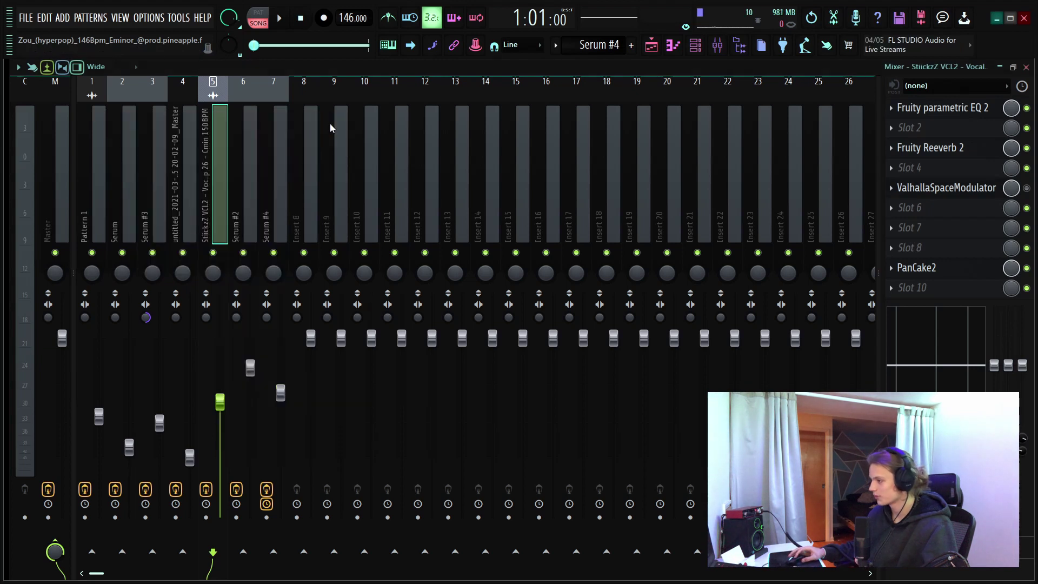
Examine the PanCake2 panning curve and LFO settings on the StiickzZ vocal chop insert
left_click(248, 179)
left_click(219, 179)
left_click(963, 270)
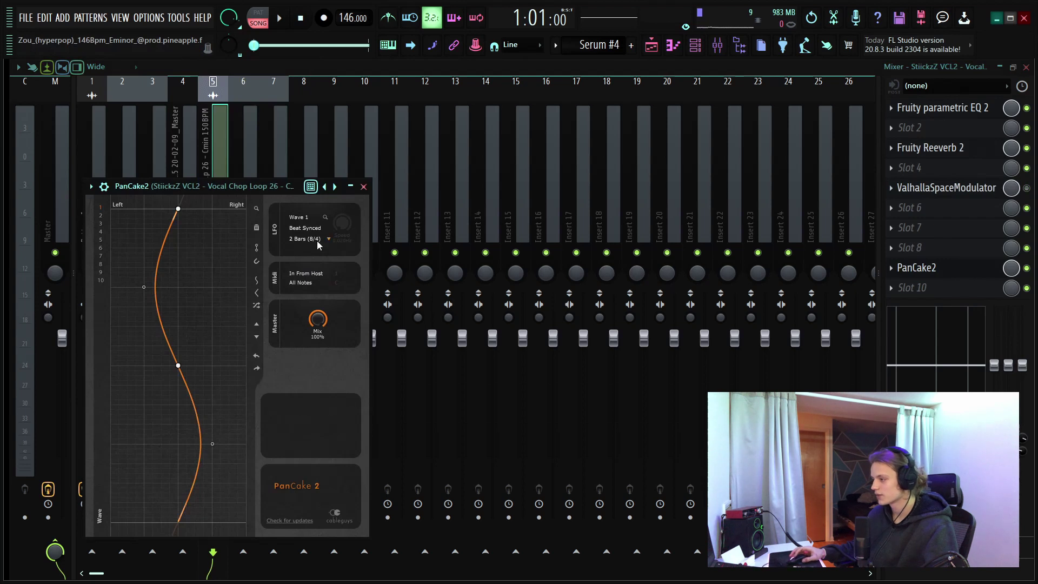
left_click(363, 186)
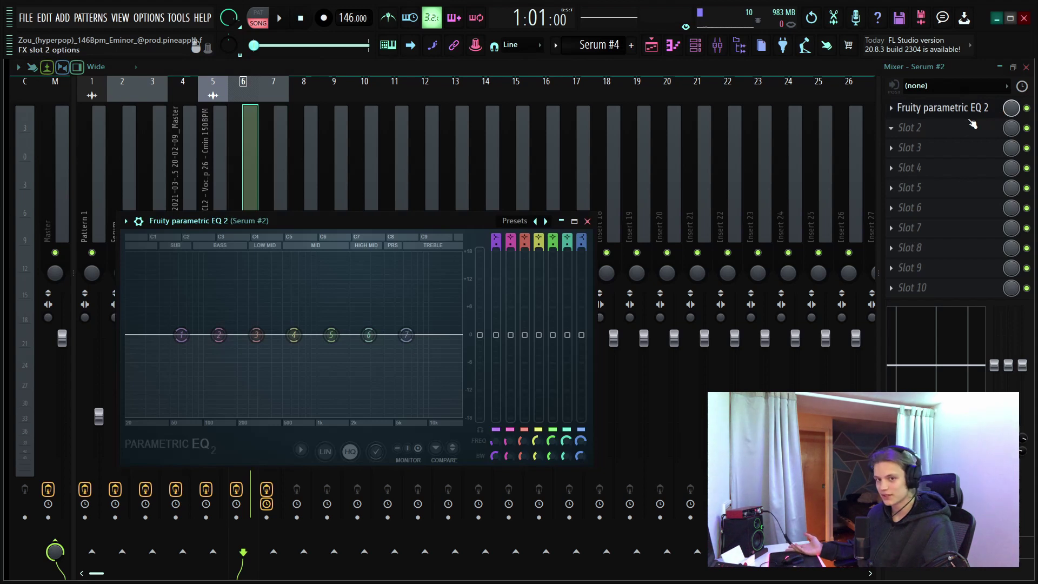
Close the Serum #2 insert's equalizer, and examine the Fruity parametric EQ 2 curve on the Serum #4 insert
left_click(941, 107)
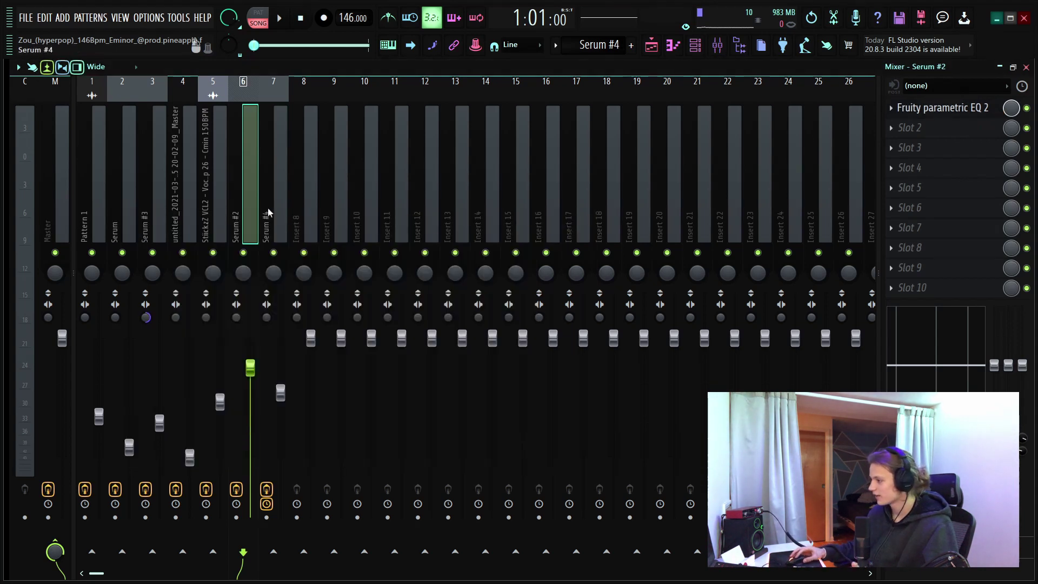
left_click(266, 213)
left_click(940, 108)
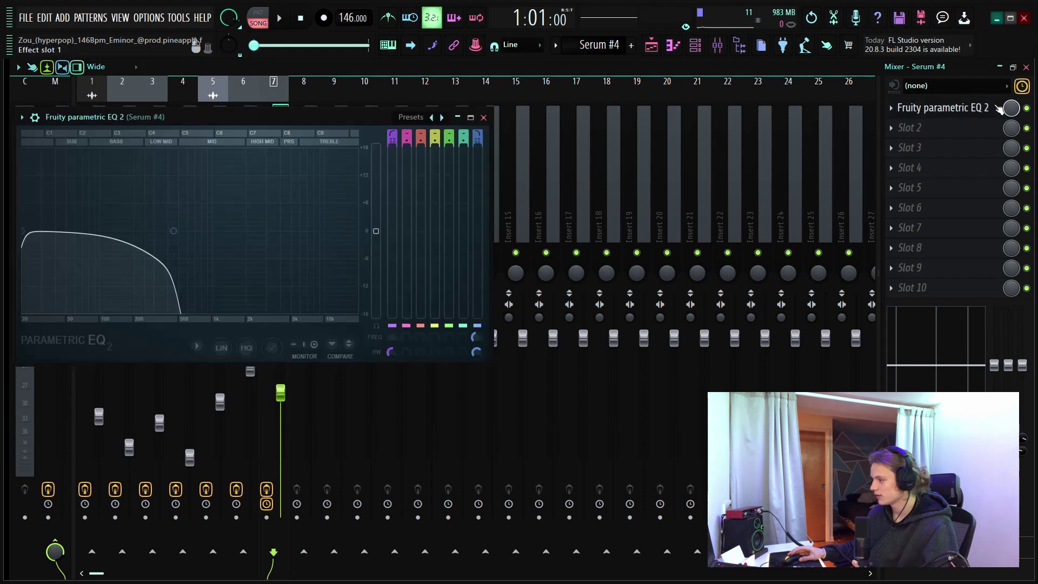
left_click(484, 117)
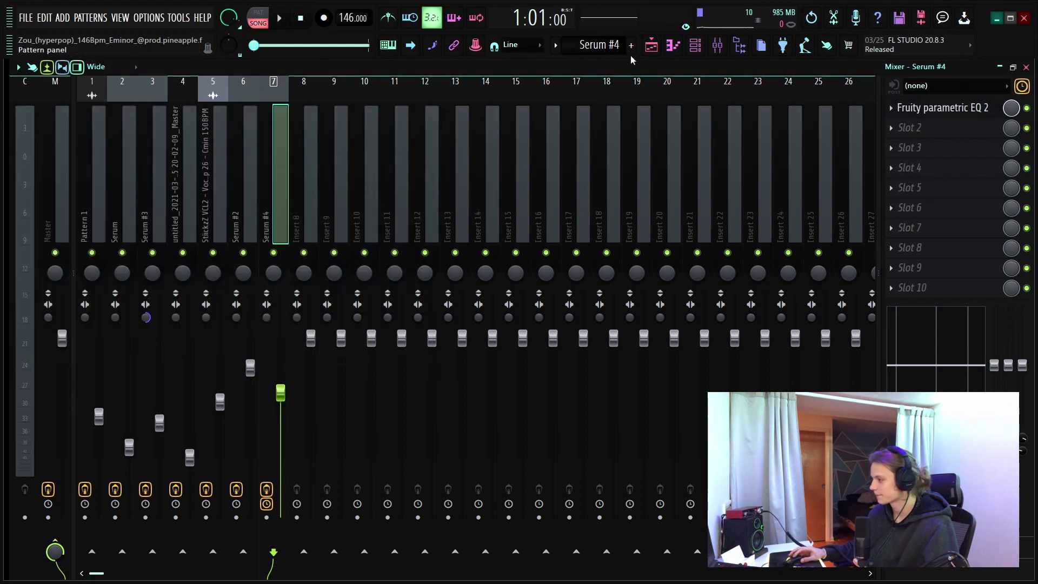
Open the playlist, and select the pattern and audio clips from Track 7 downward across the first 32 bars
key("F5")
key("ctrl+a")
scroll(493, 261, "down", 5)
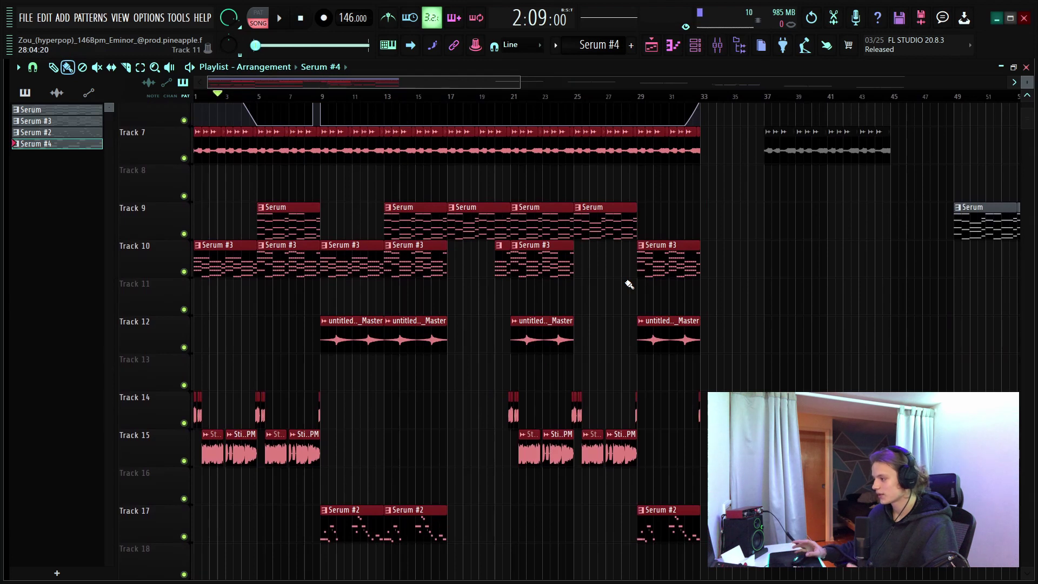
scroll(466, 328, "up", 3)
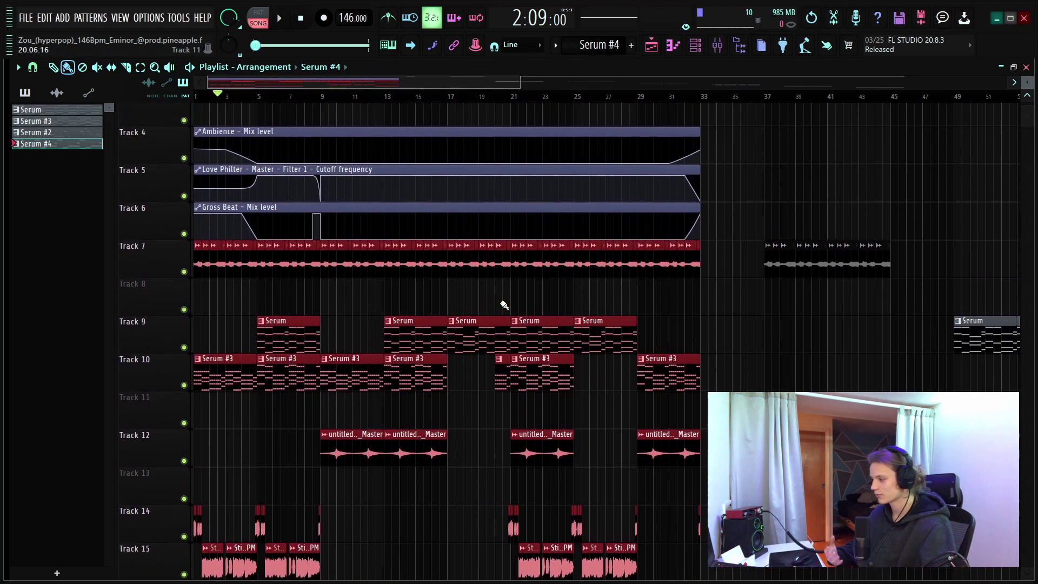
scroll(410, 327, "up", 3)
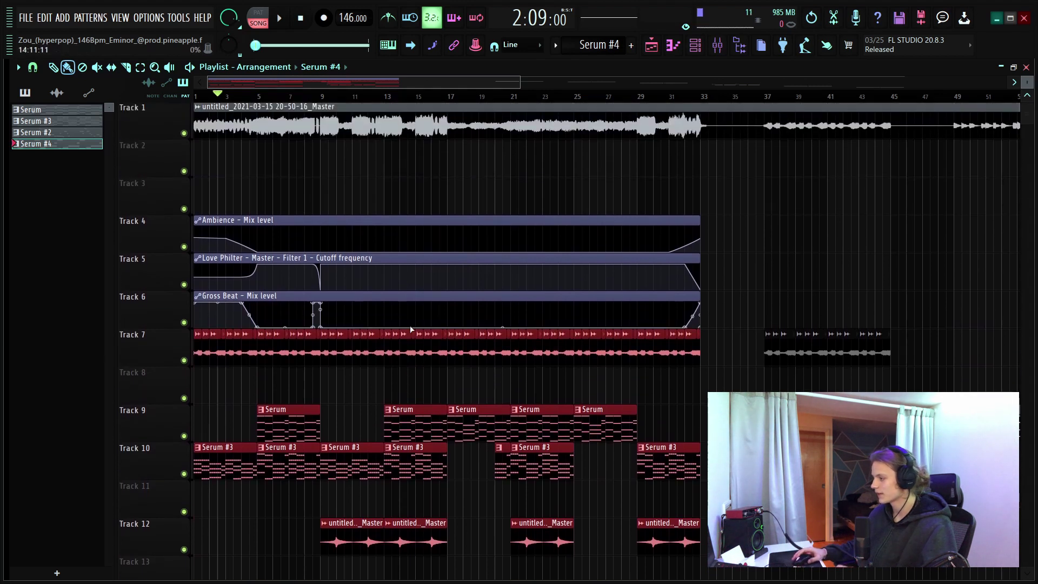
Select the Ambience, Love Philter and Gross Beat automation clips on Tracks 4 to 6, ending with only Gross Beat selected
scroll(258, 105, "up", 5)
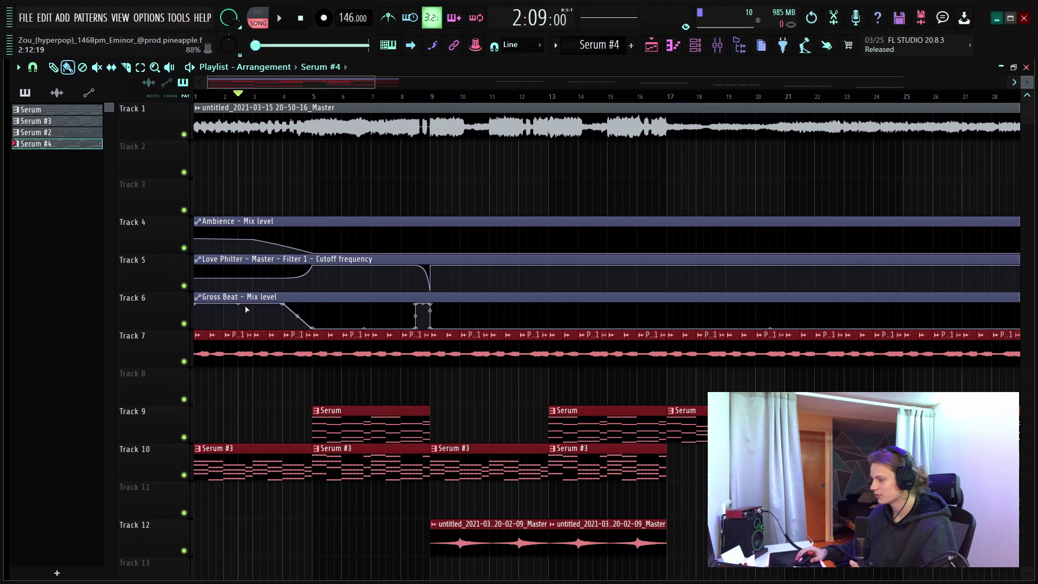
left_click_drag(361, 195, 249, 302)
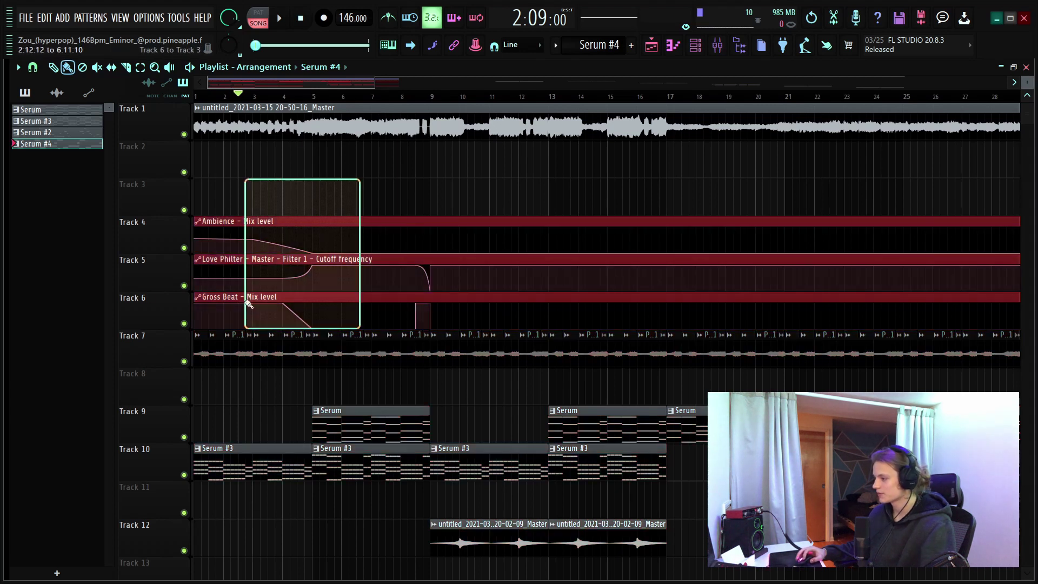
scroll(809, 344, "down", 5)
left_click_drag(672, 314, 553, 322)
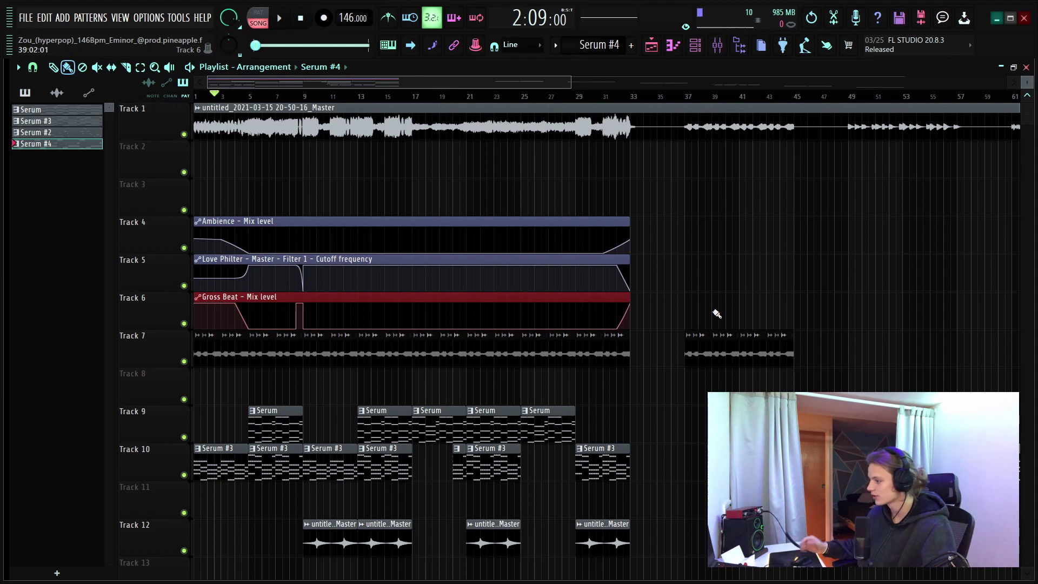
Examine the Ambience, Love Philter and Gross Beat automation curves at the intro, bar 9 and the end near bar 33
scroll(266, 104, "up", 5)
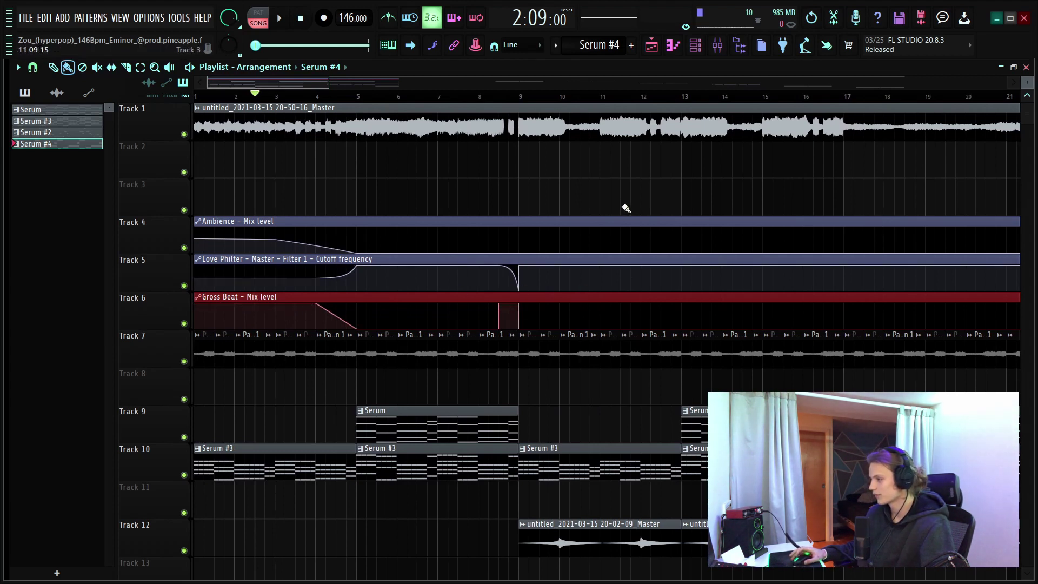
scroll(535, 100, "down", 4)
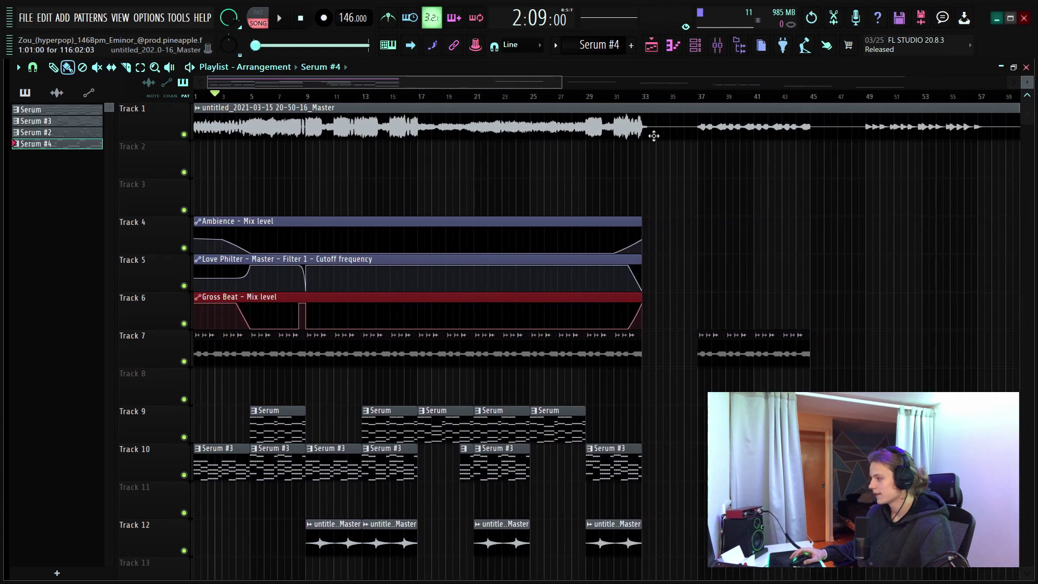
scroll(642, 100, "up", 4)
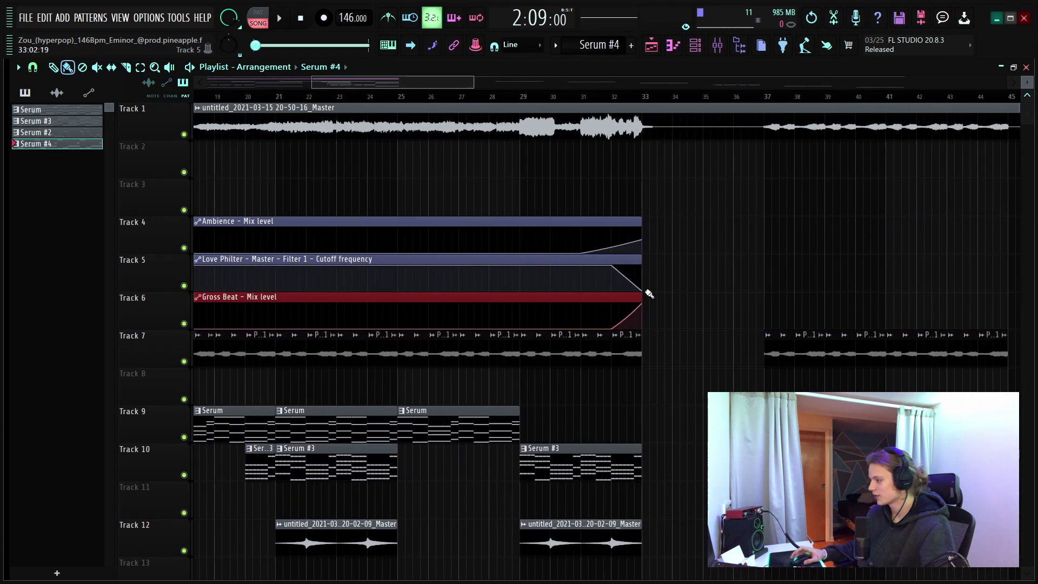
scroll(453, 97, "down", 5)
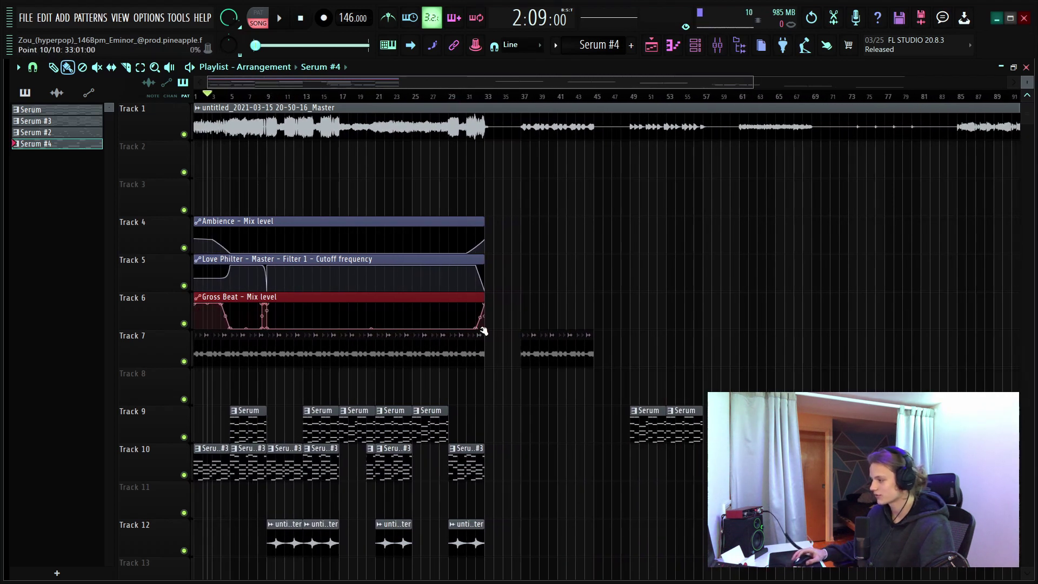
scroll(137, 219, "up", 5)
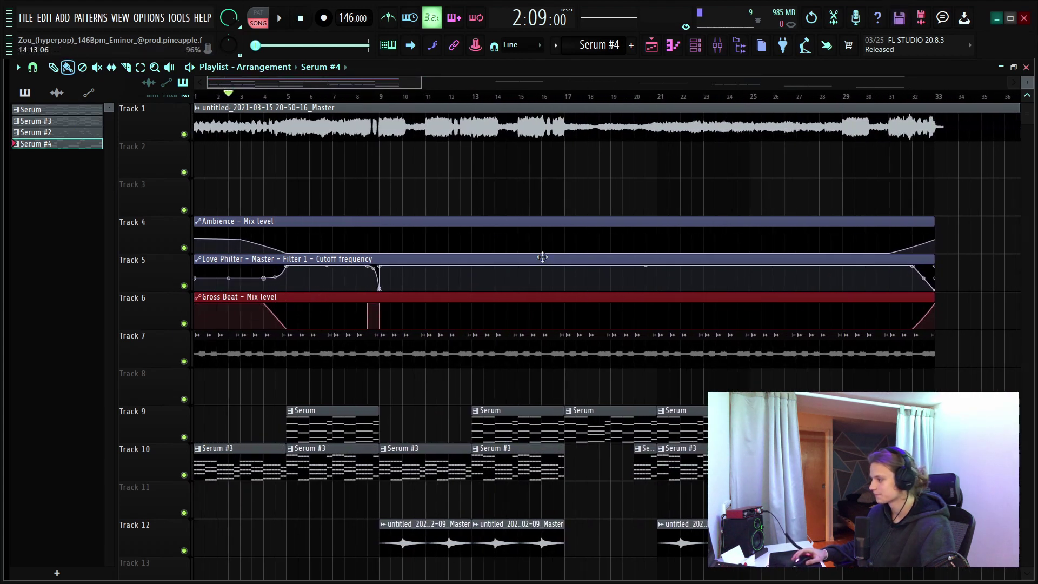
scroll(371, 97, "down", 5)
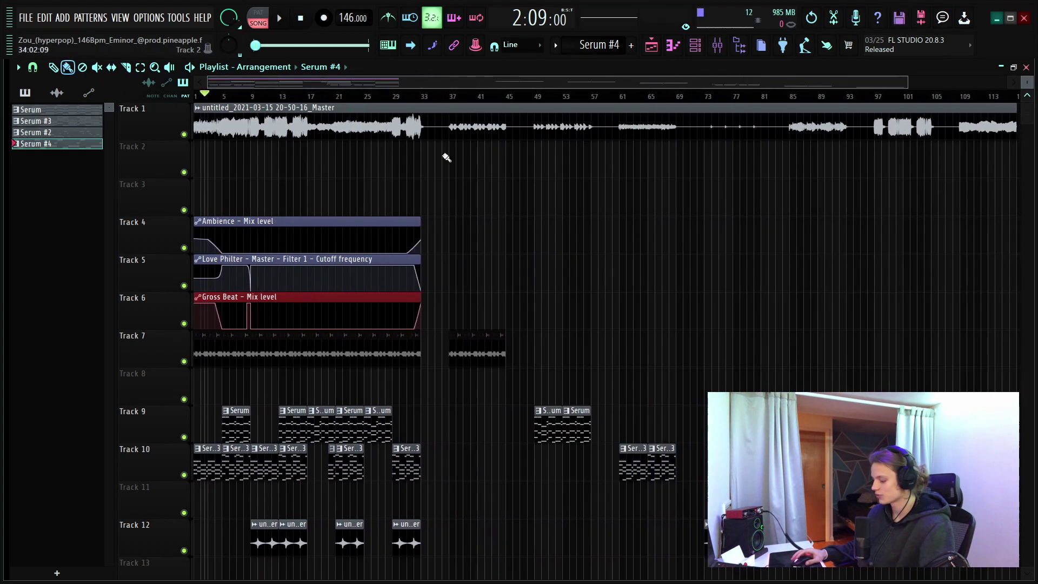
left_click_drag(427, 158, 276, 157)
left_click(275, 146)
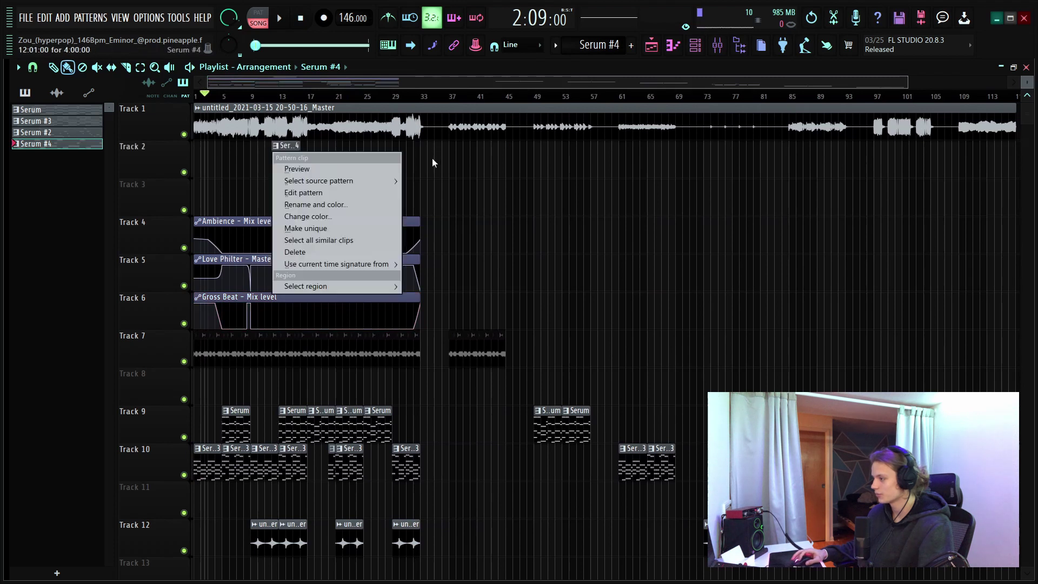
right_click(287, 147)
mouse_move(443, 159)
left_mouse_down()
mouse_move(155, 168)
mouse_move(453, 172)
left_mouse_up()
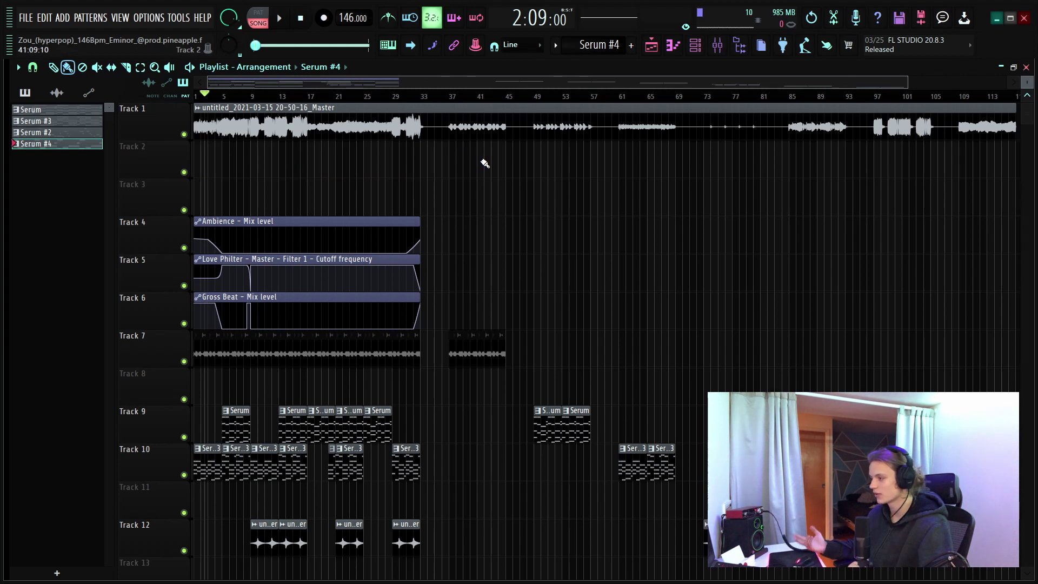
Open Fruity Love Philter on the Master track and bring up the automation options of its filter cutoff knob
scroll(422, 100, "up", 4)
left_click_drag(760, 274, 599, 284)
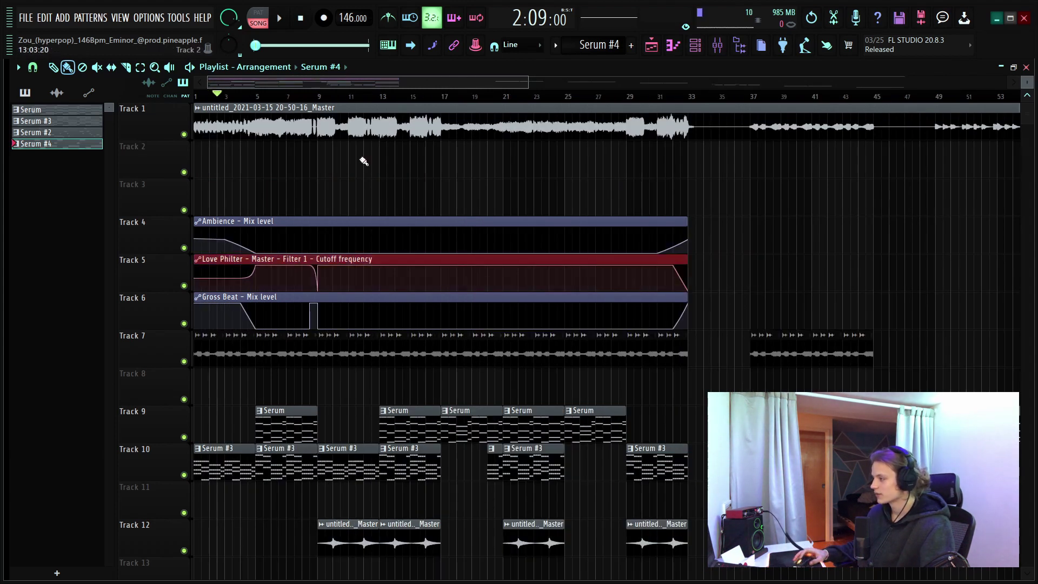
left_click(697, 46)
left_click(717, 45)
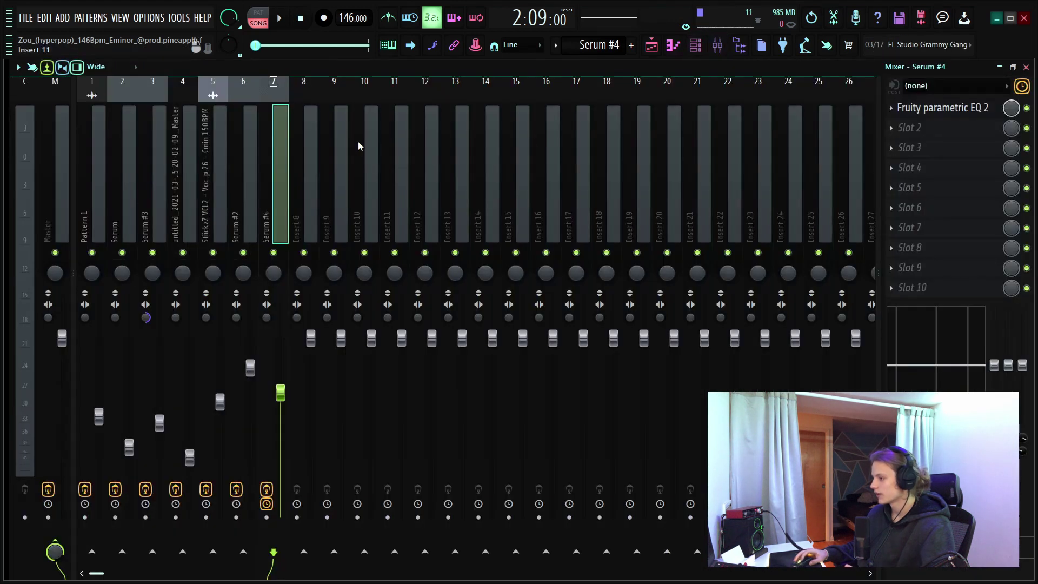
left_click(68, 191)
left_click(968, 107)
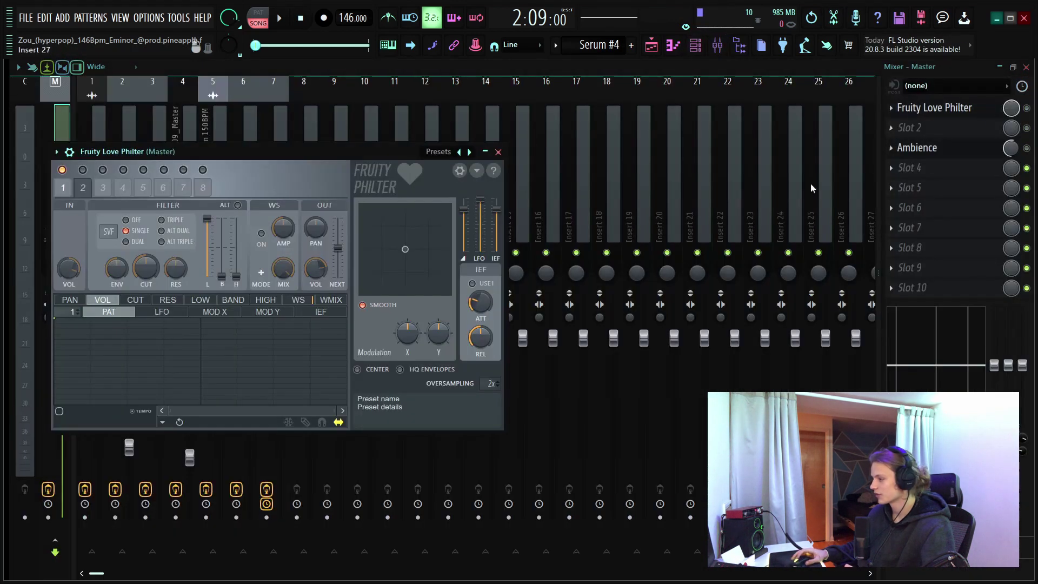
right_click(145, 263)
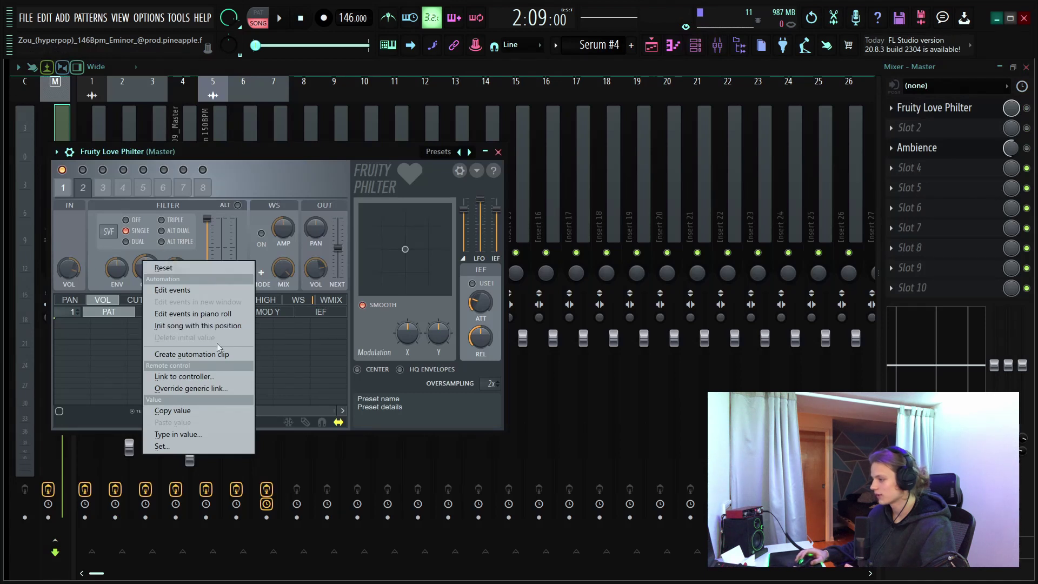
left_click(201, 360)
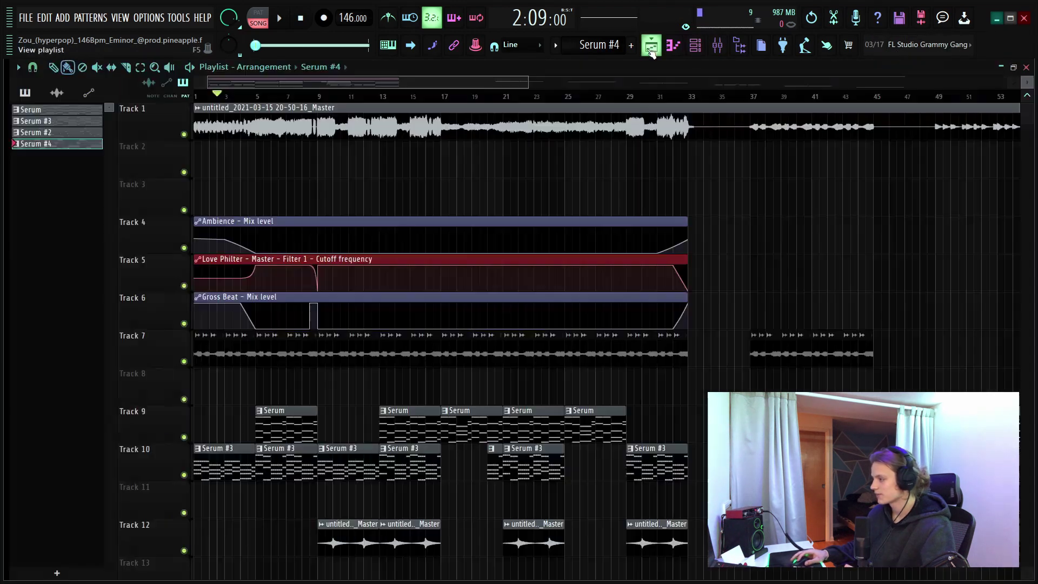
Examine the Love Philter cutoff curve in the playlist against the Ambience and Gross Beat curves from the intro through bar 33
scroll(240, 97, "up", 4)
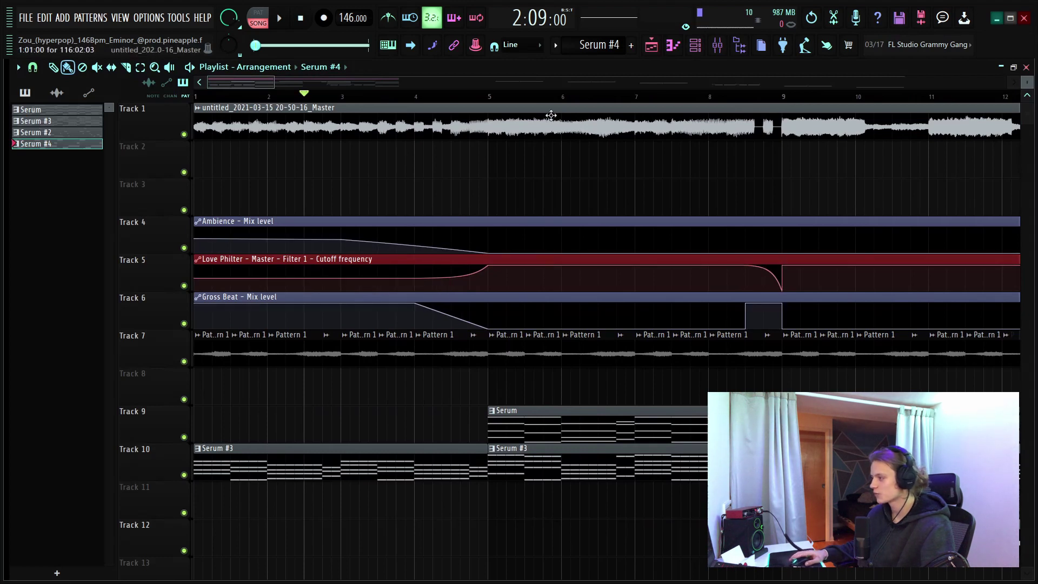
scroll(551, 107, "down", 3)
scroll(552, 107, "down", 2)
scroll(568, 260, "up", 3)
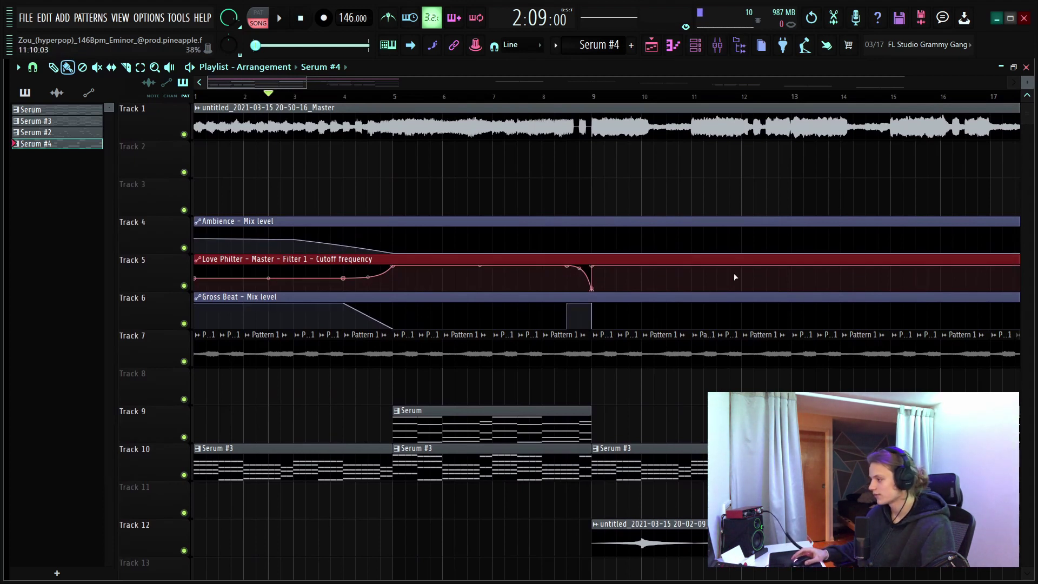
scroll(552, 100, "down", 3)
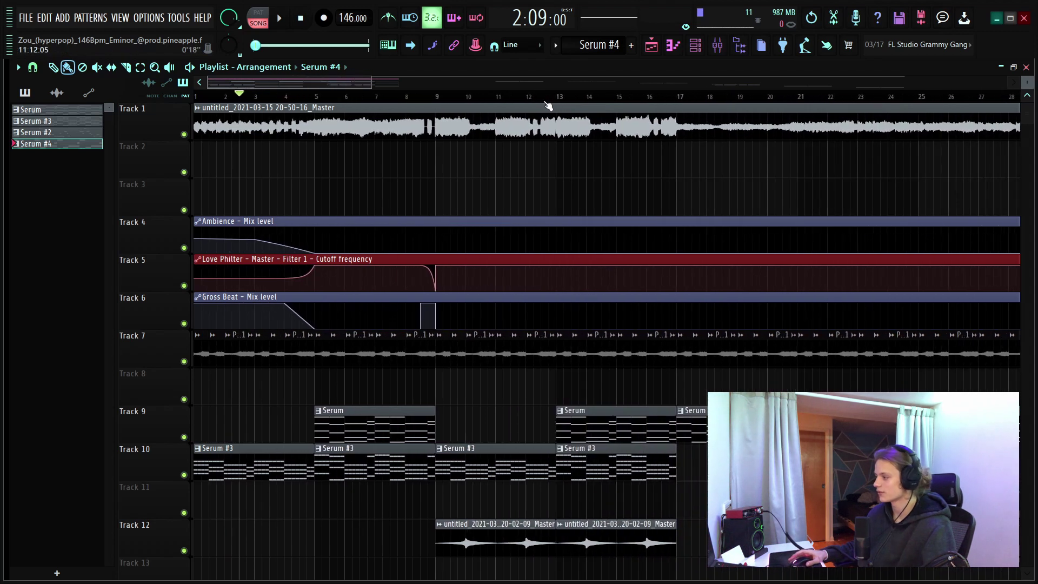
scroll(551, 101, "down", 3)
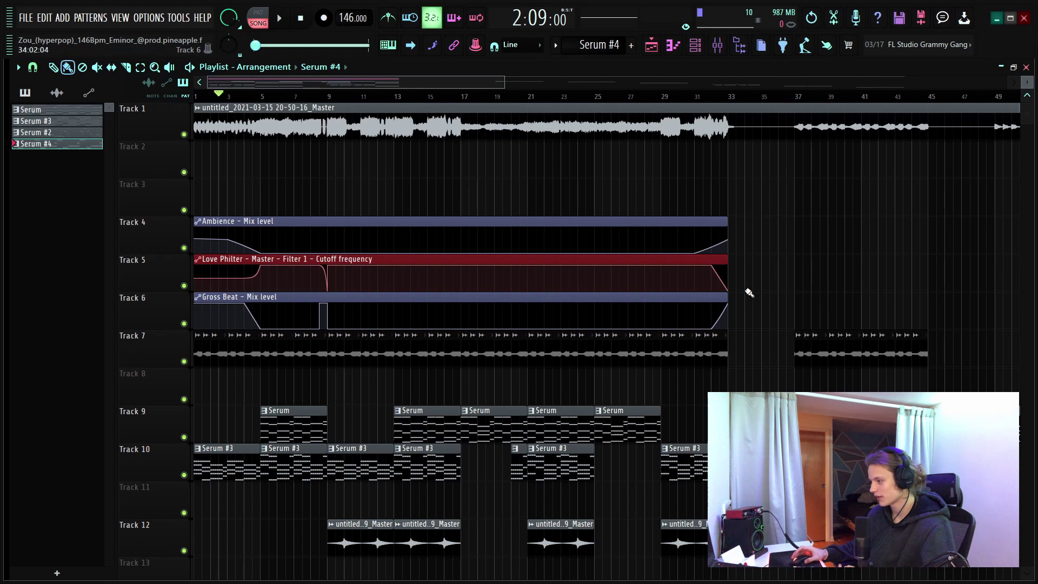
scroll(330, 84, "up", 4)
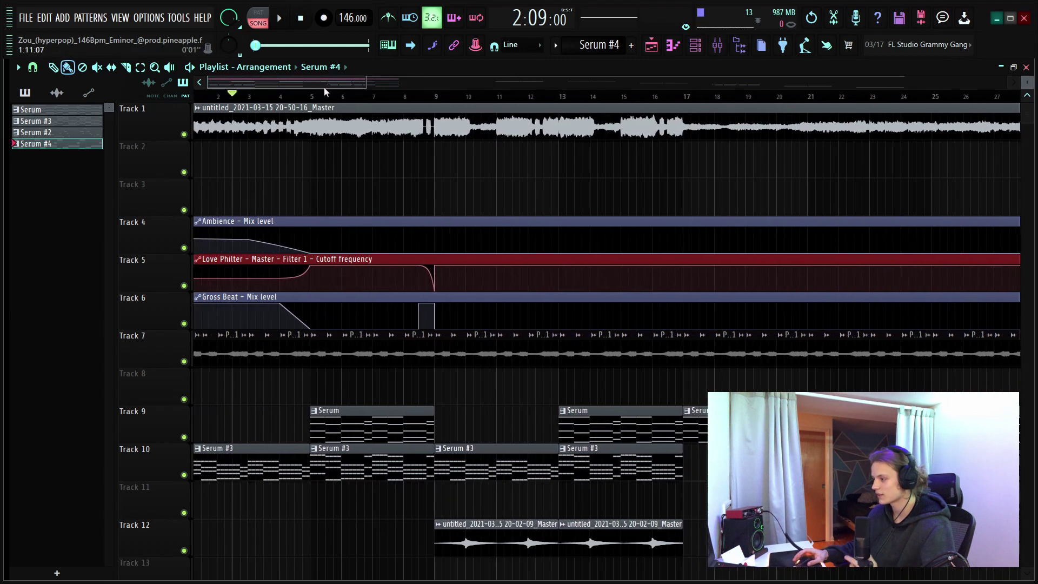
scroll(313, 80, "down", 3)
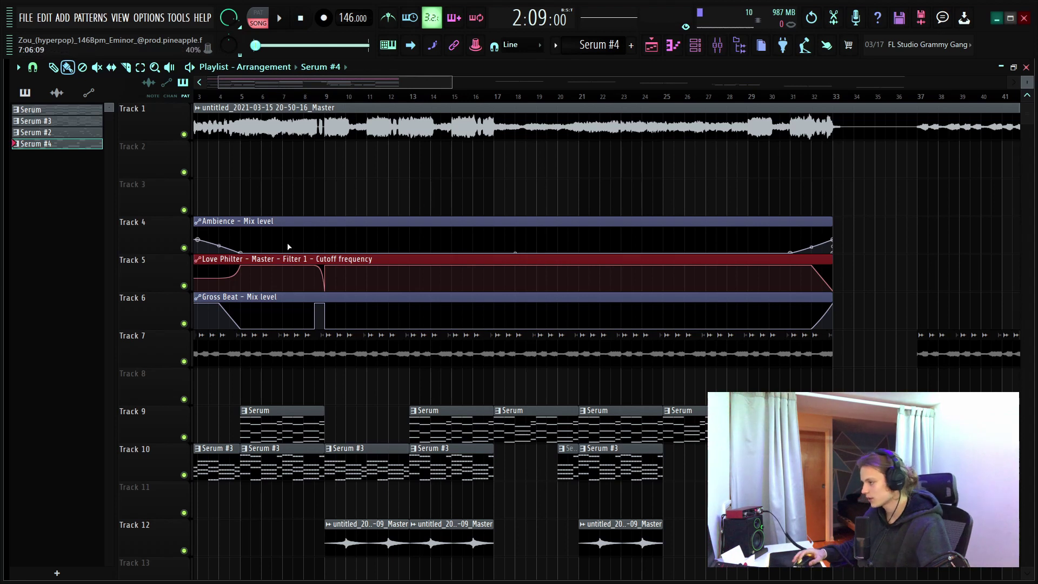
scroll(257, 83, "up", 3)
scroll(486, 75, "up", 1)
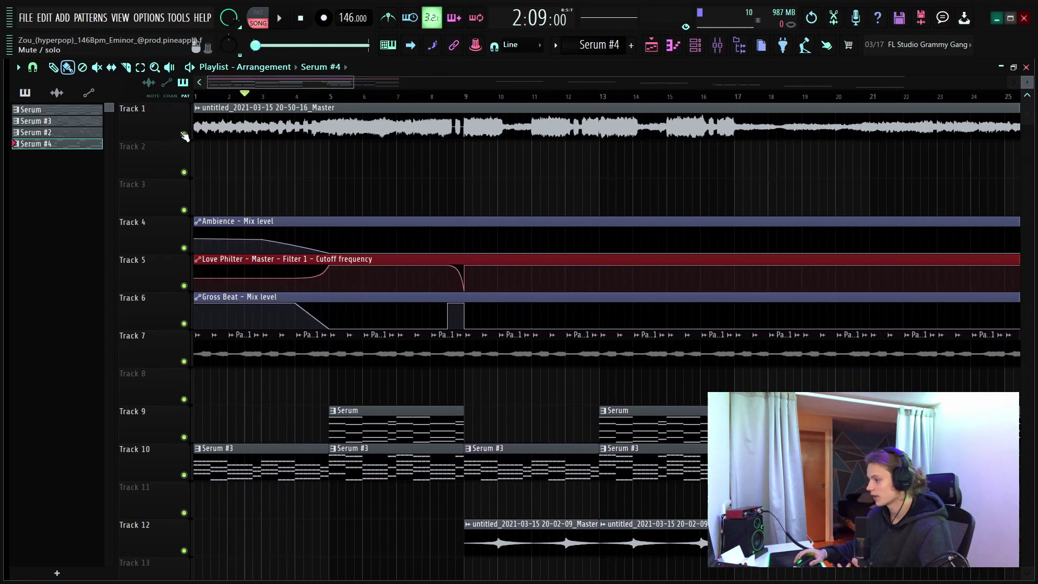
scroll(297, 189, "down", 2)
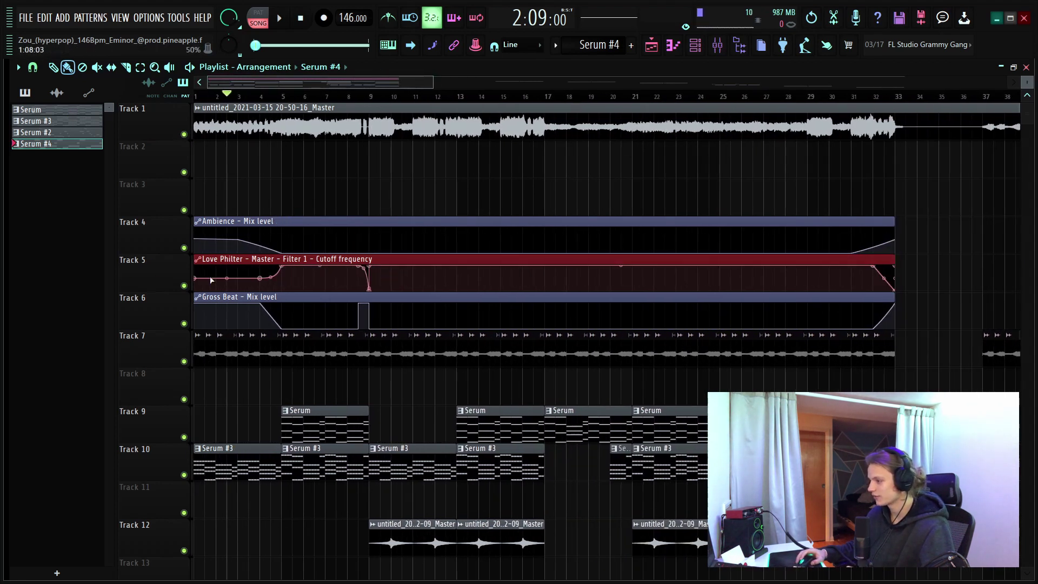
Select the Ambience automation clip on Track 4 and examine its mix level curve over the opening bars
left_click_drag(289, 191, 184, 243)
left_click_drag(285, 169, 159, 240)
left_click_drag(274, 188, 150, 240)
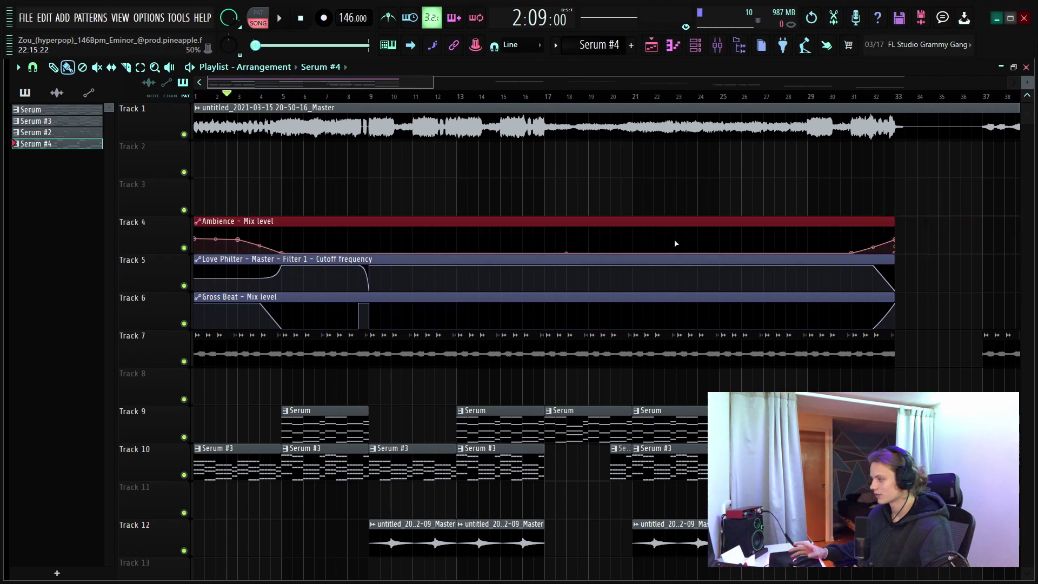
Solo Track 1, and open and close the channel settings of its master recording audio clip
double_click(222, 108)
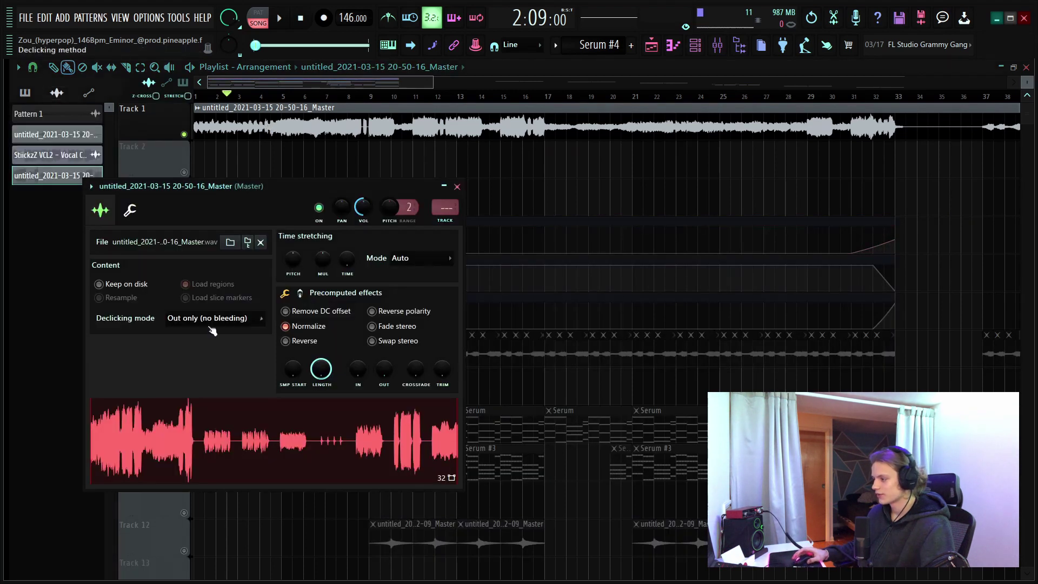
left_click(457, 187)
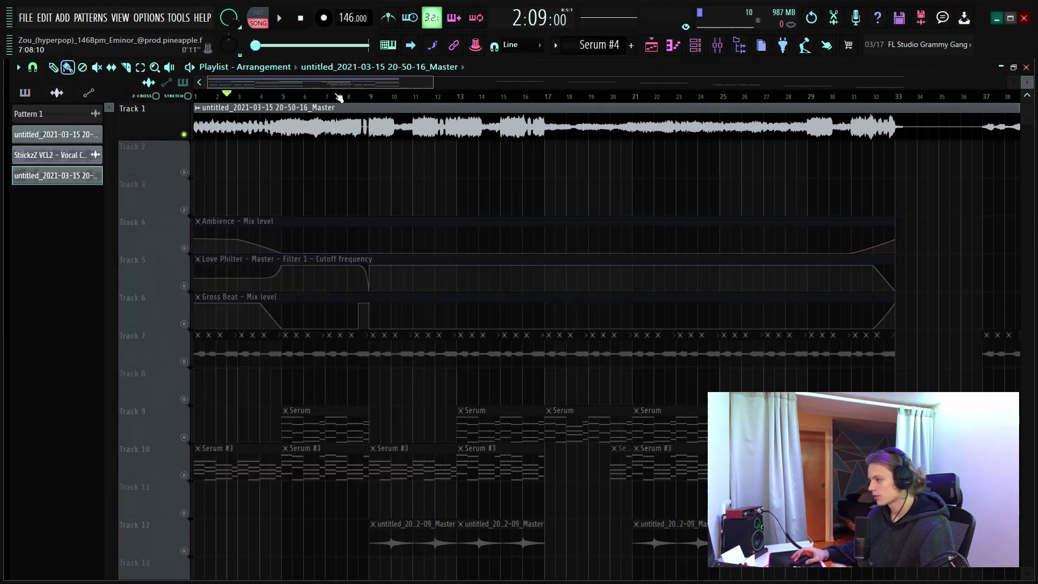
scroll(293, 80, "up", 4)
scroll(292, 80, "down", 6)
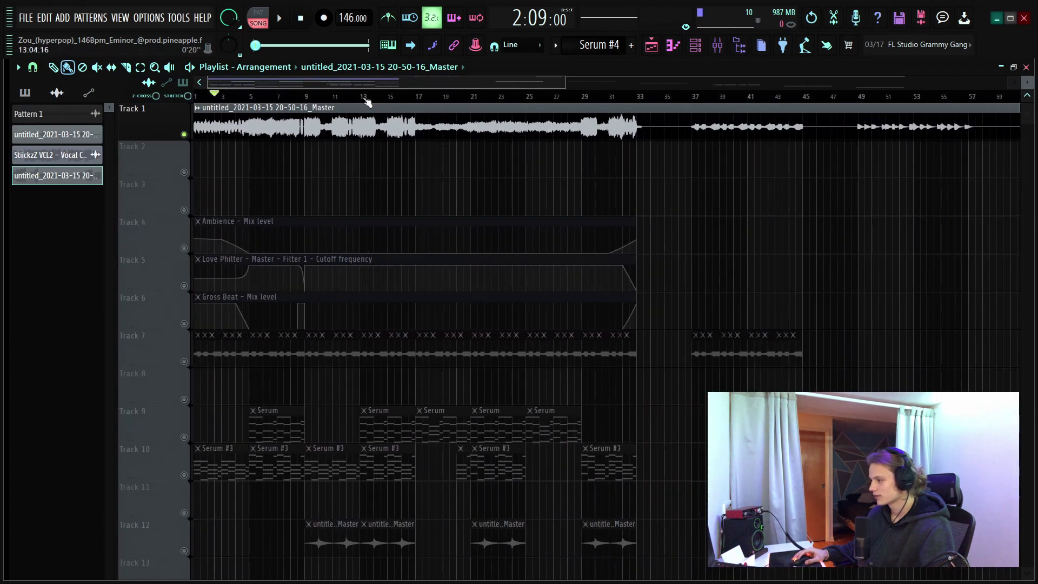
Play the soloed Track 1 recording with the range up to bar 13 selected, and clear the time selection
left_click_drag(368, 97, 131, 104)
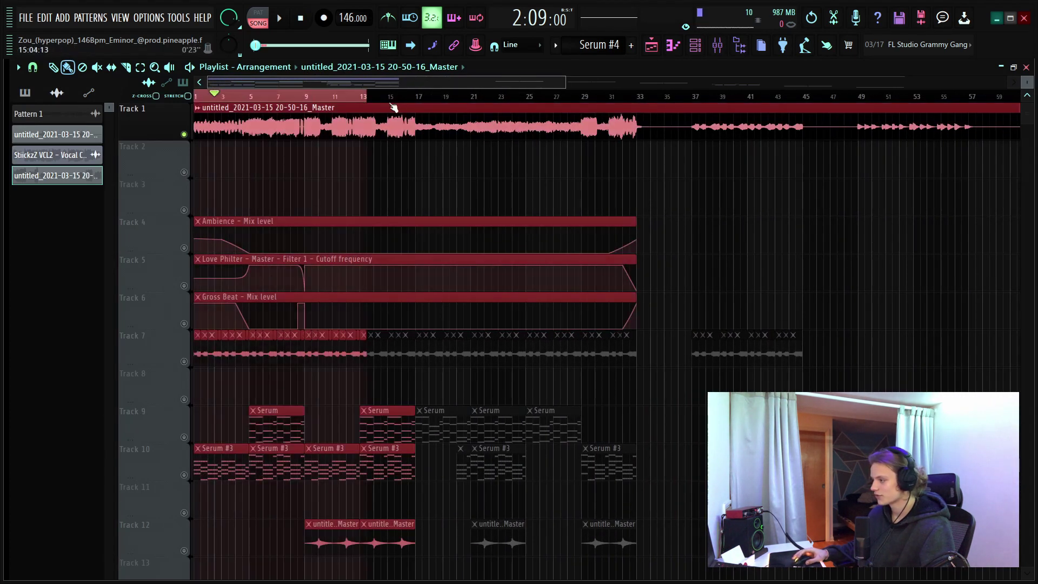
left_click_drag(370, 101, 362, 101)
key("space")
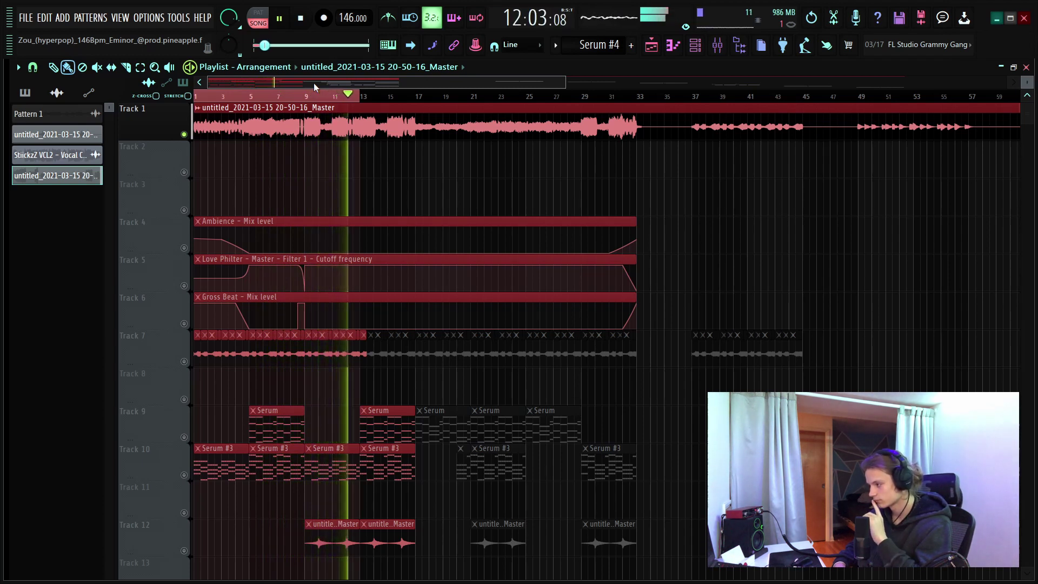
key("space")
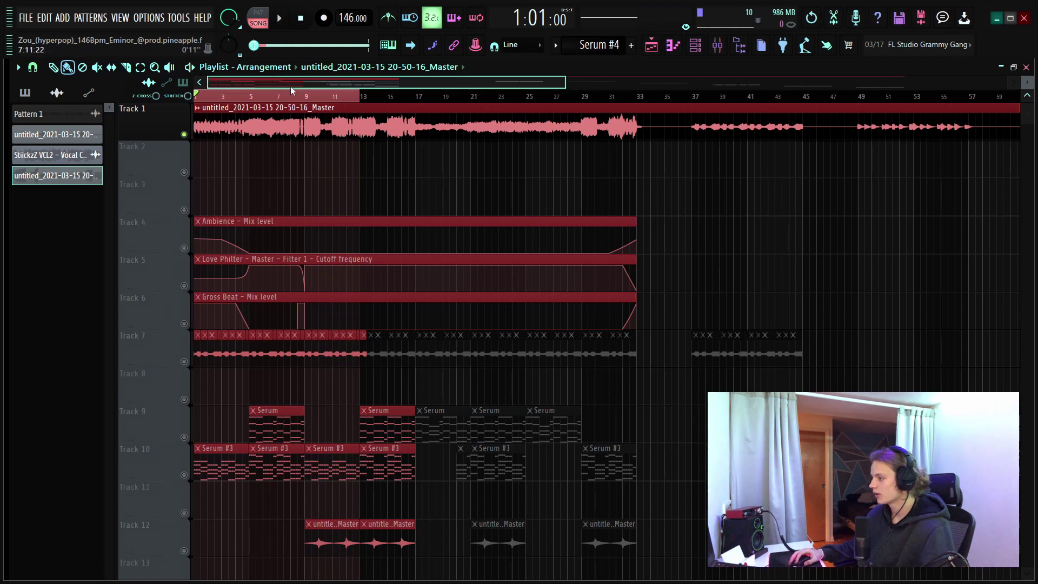
left_click(291, 96)
scroll(293, 101, "down", 5)
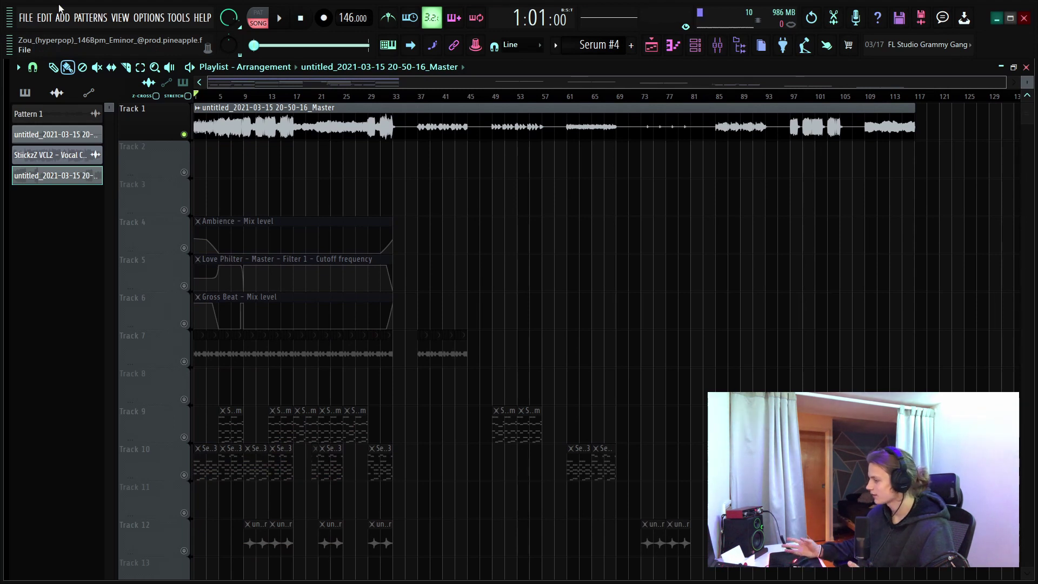
Open the StarStrike_150Bpm_D#major project and show the whole Serum pattern from Track 5 in the piano roll
key("ctrl+n")
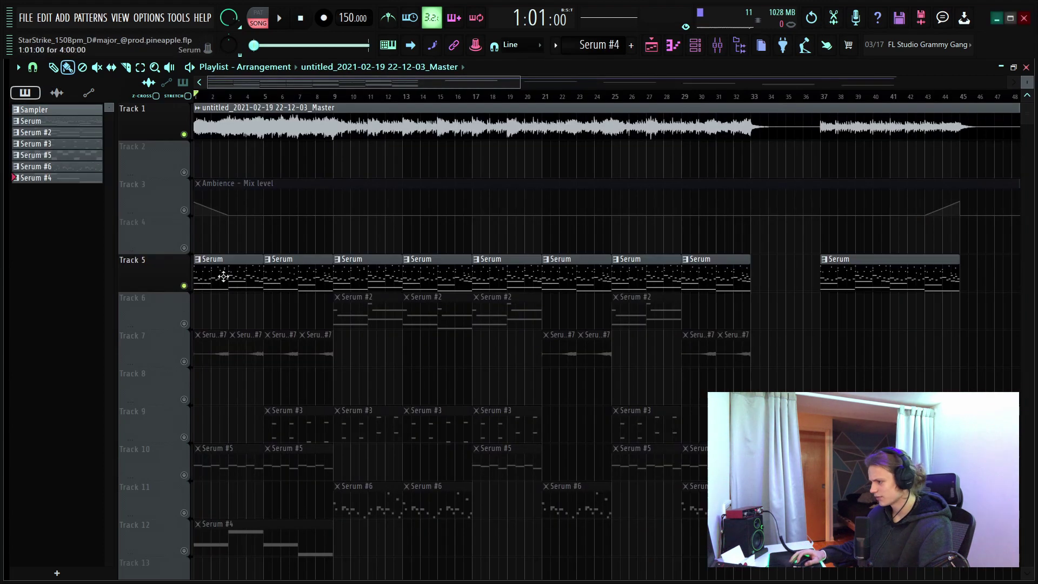
left_click(222, 274)
scroll(257, 100, "down", 2)
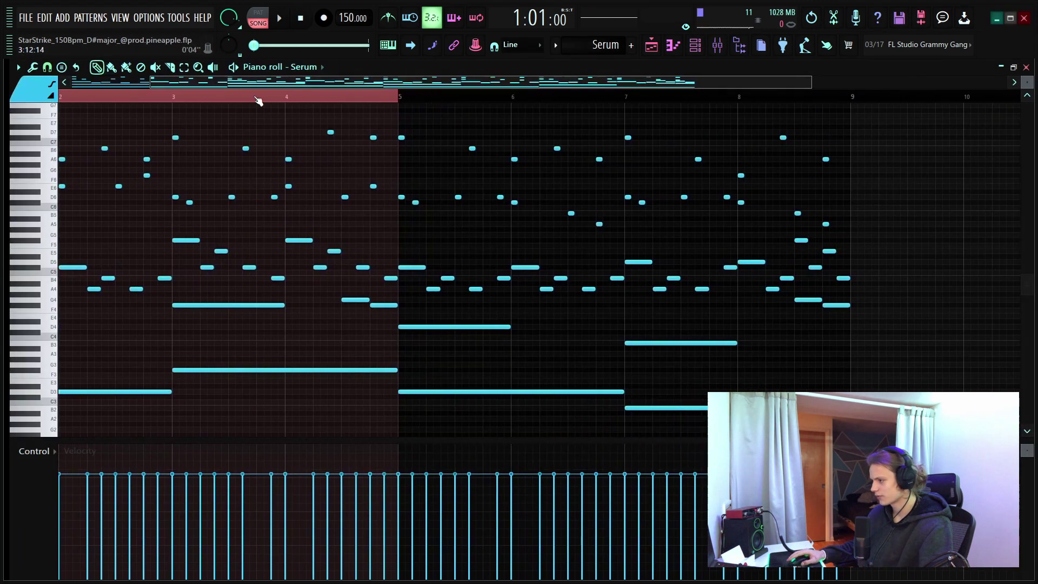
scroll(217, 97, "down", 2)
left_click(216, 98)
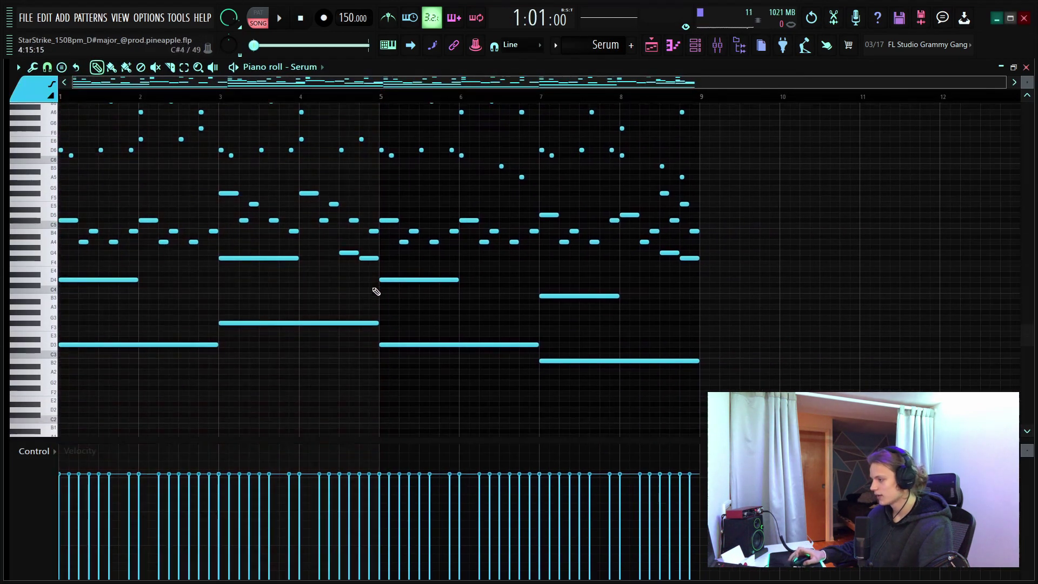
scroll(378, 287, "up", 3)
scroll(377, 286, "down", 3)
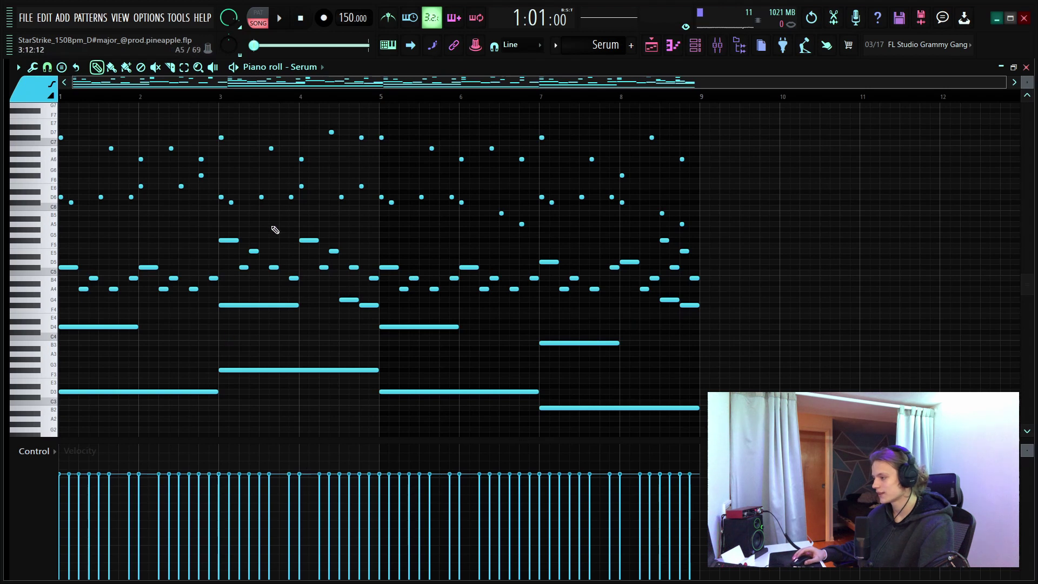
Select the low sustained notes of the Serum pattern, including the short ones ending bars 4 and 8
left_click_drag(713, 297, 88, 437)
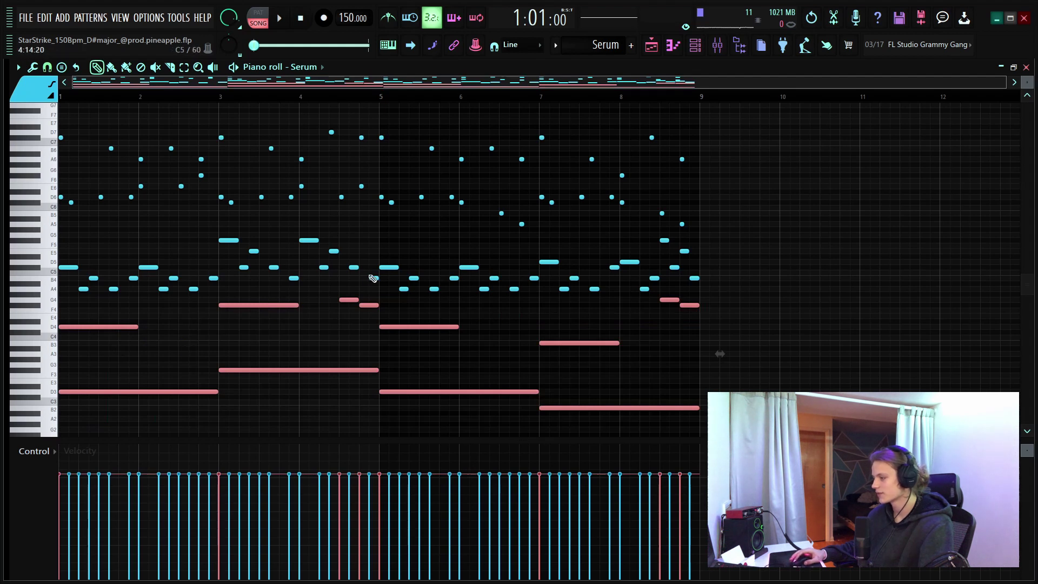
left_click_drag(347, 300, 387, 319)
left_click_drag(661, 297, 712, 313)
Select the mid-range melody notes of the Serum pattern, followed by the short high notes above them
left_click_drag(729, 234, 3, 295)
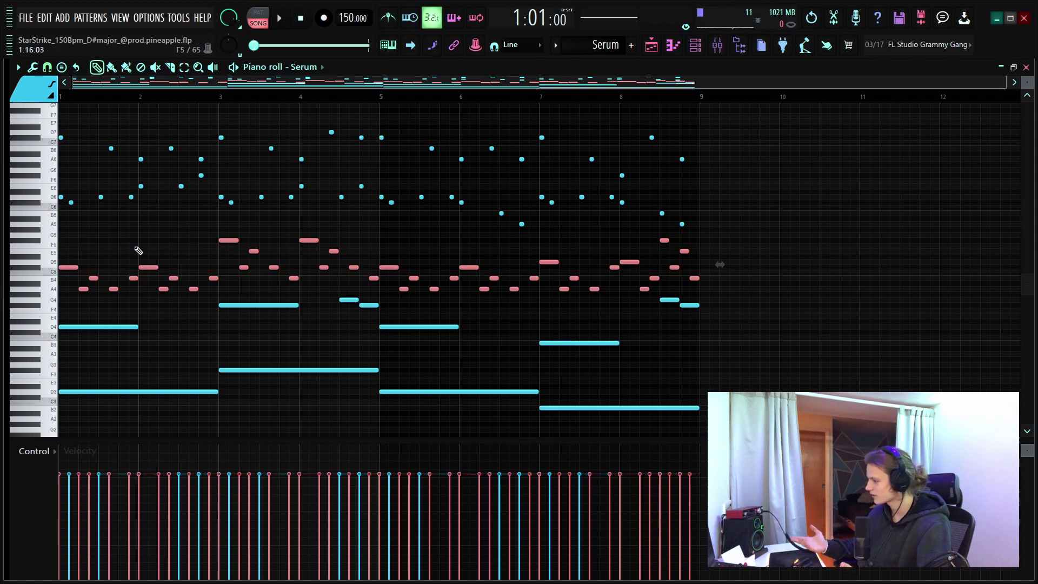
scroll(141, 249, "up", 3)
left_click_drag(739, 152, 2, 281)
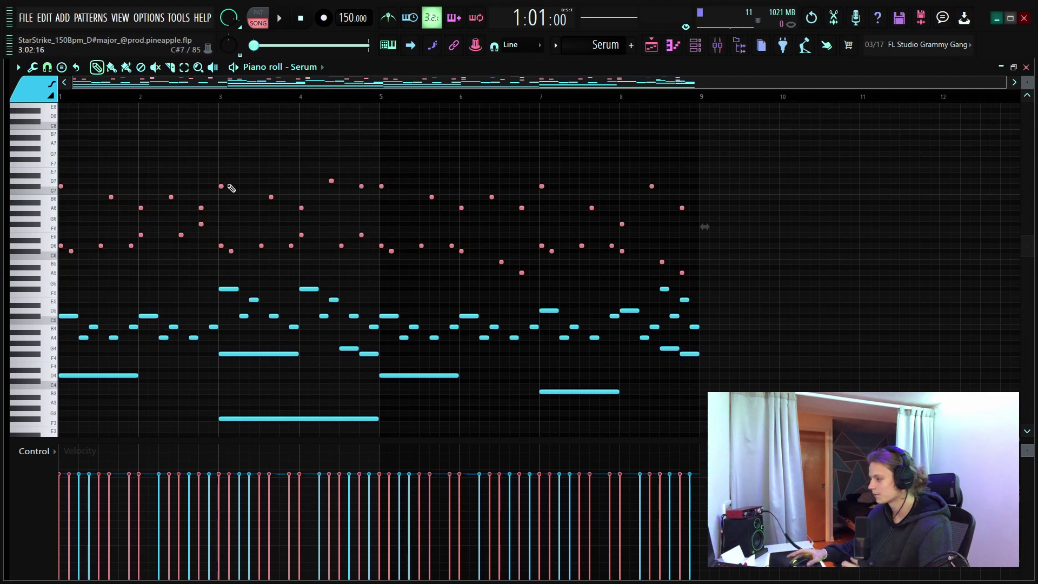
scroll(404, 328, "down", 3)
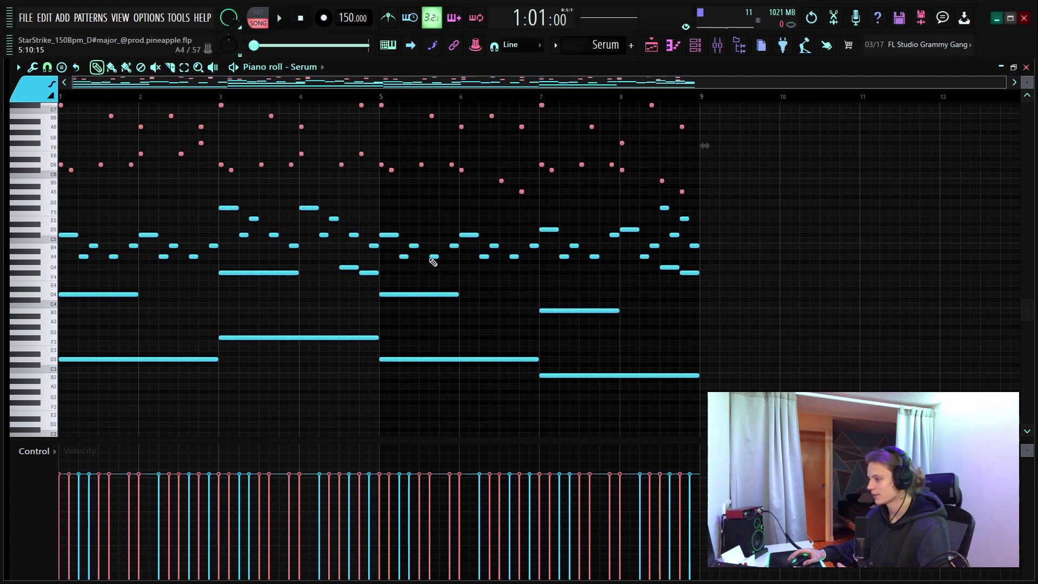
scroll(429, 258, "up", 3)
Open the Serum channel from the channel rack to view its Bell - Moon preset, and close both windows
key("F6")
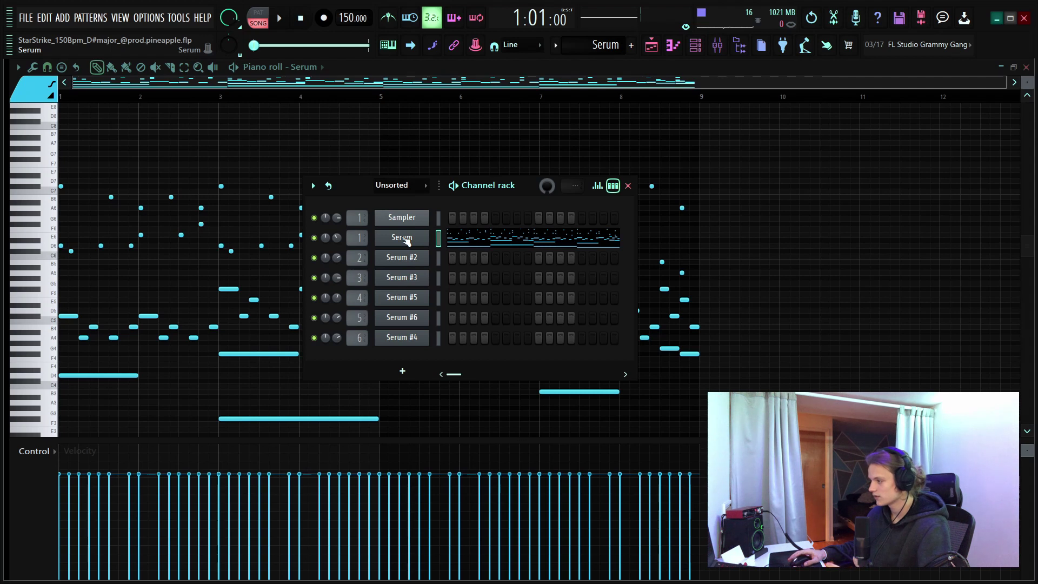
left_click(402, 238)
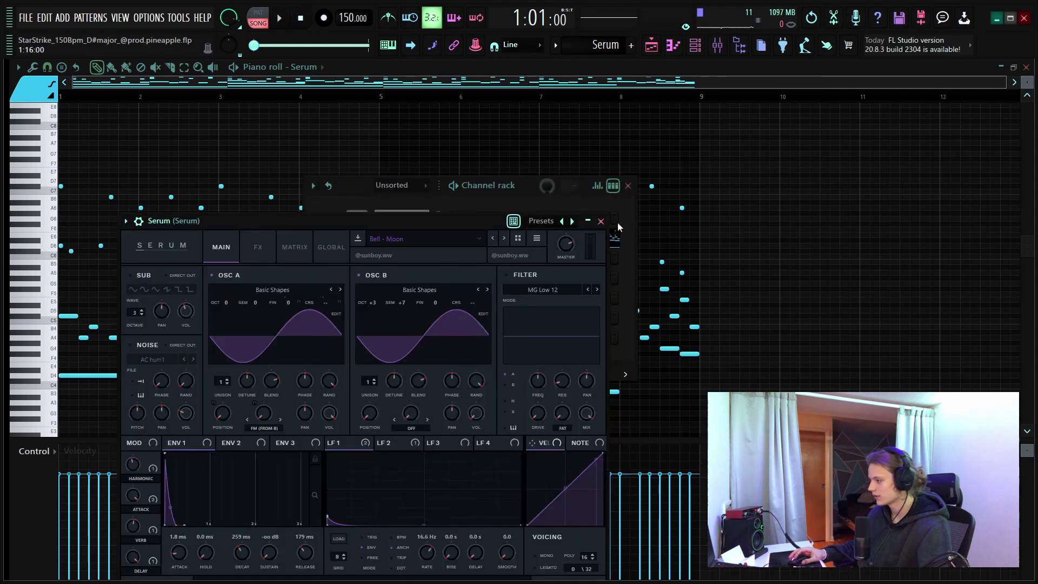
left_click(601, 221)
key("F6")
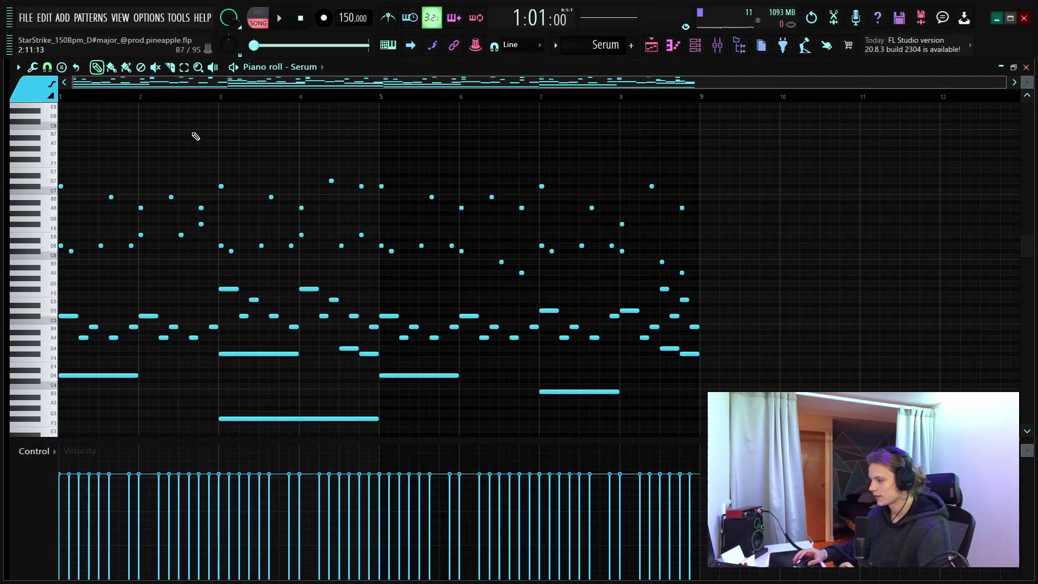
Play the Serum pattern on its own in pattern mode
scroll(348, 243, "down", 4)
key("space")
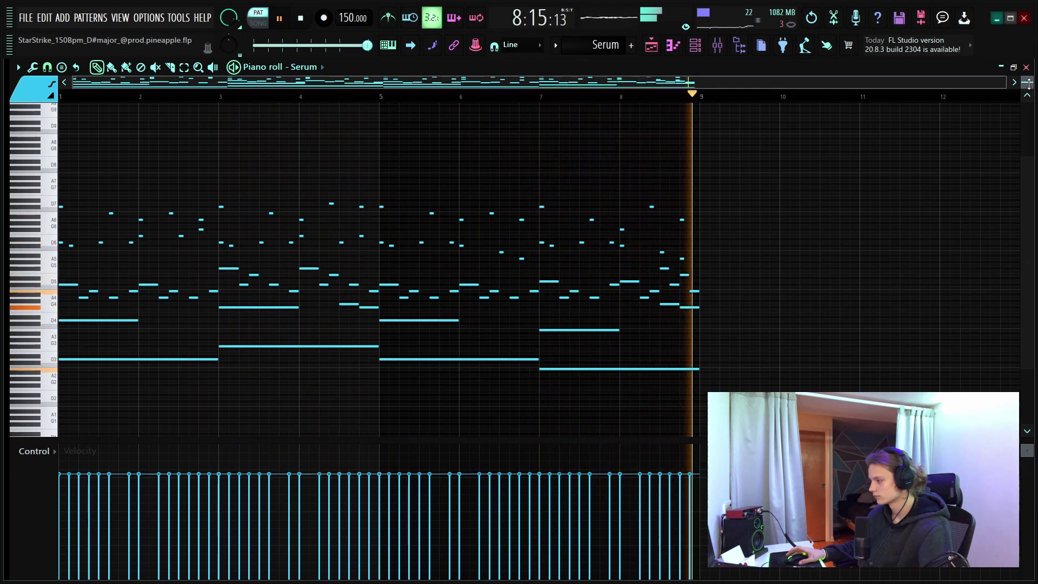
Stop the Serum pattern's playback and open the Serum #2 pattern in the piano roll with all eight bars in view
key("space")
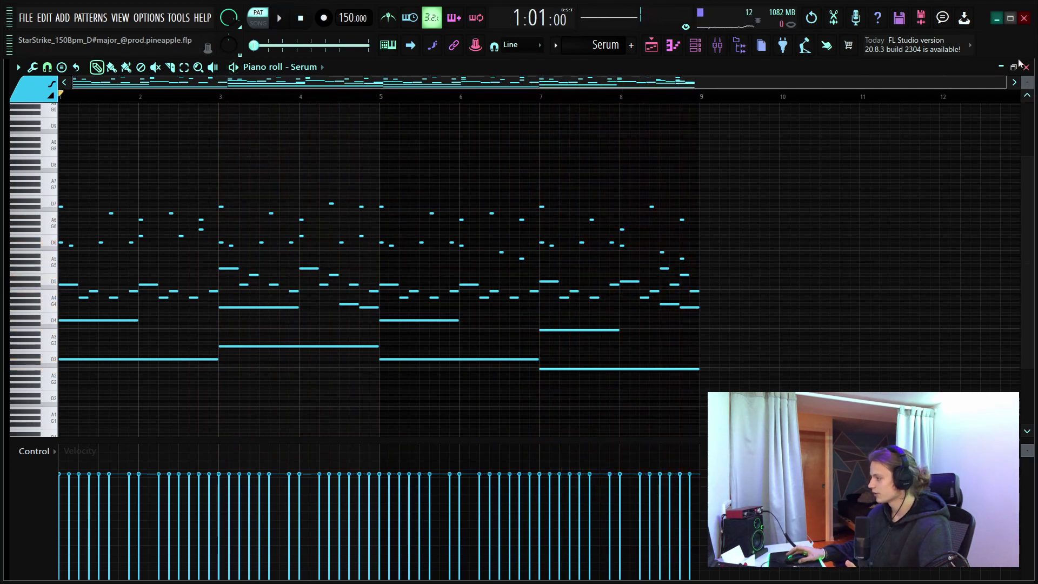
left_click_drag(1026, 80, 1026, 82)
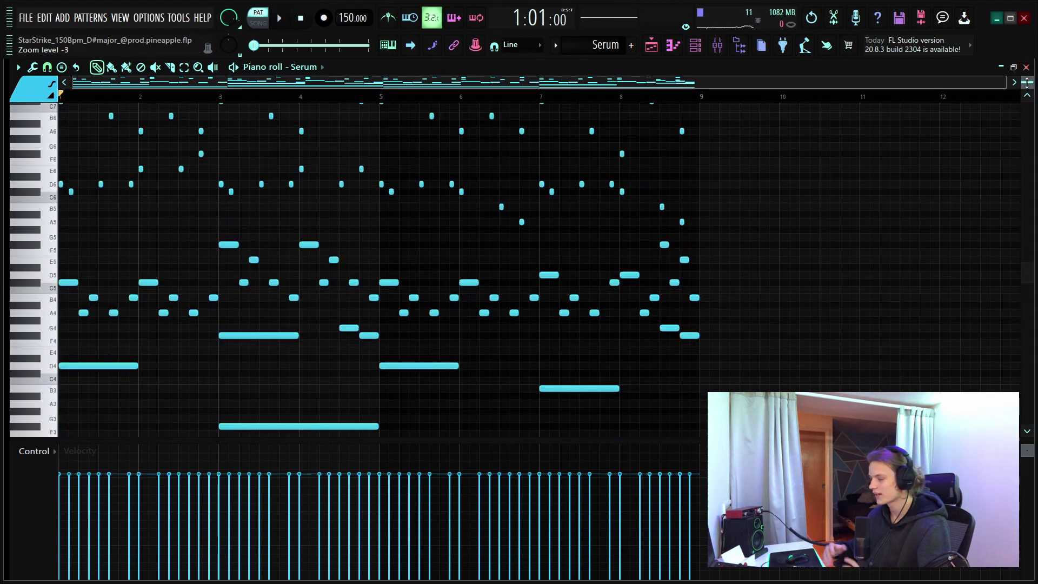
key("F5")
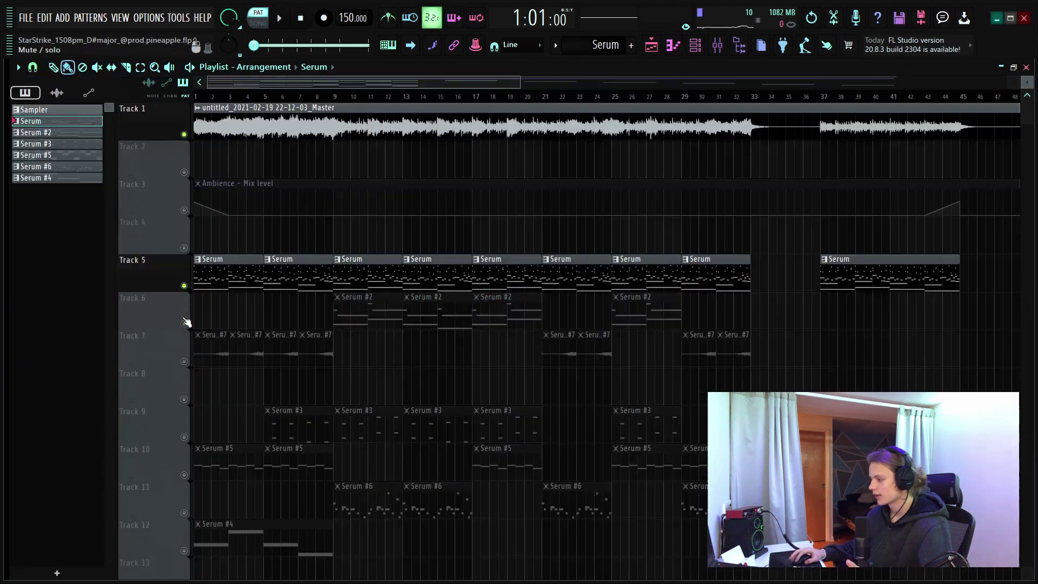
double_click(378, 303)
scroll(243, 97, "down", 3)
scroll(197, 97, "up", 2)
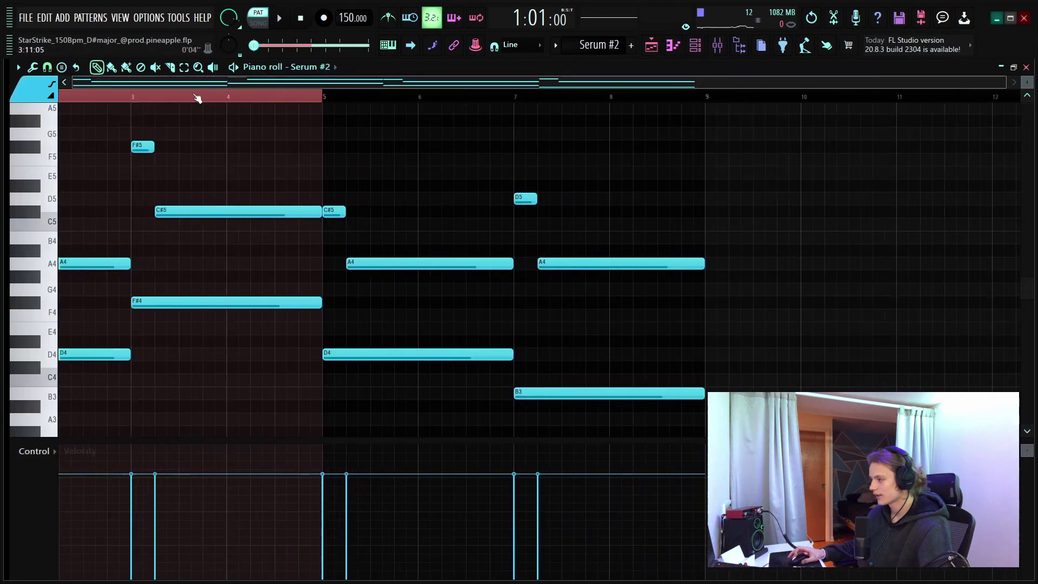
left_click(164, 98)
double_click(166, 98)
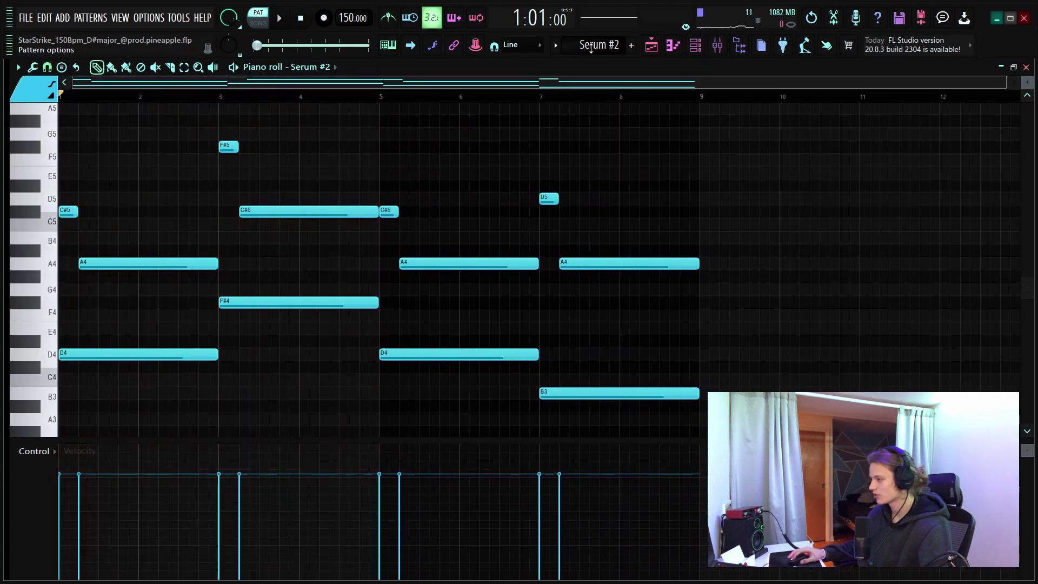
Open the Serum #2 channel from the channel rack to view its Synth - Drain preset, and close both windows
left_click(696, 45)
left_click(400, 255)
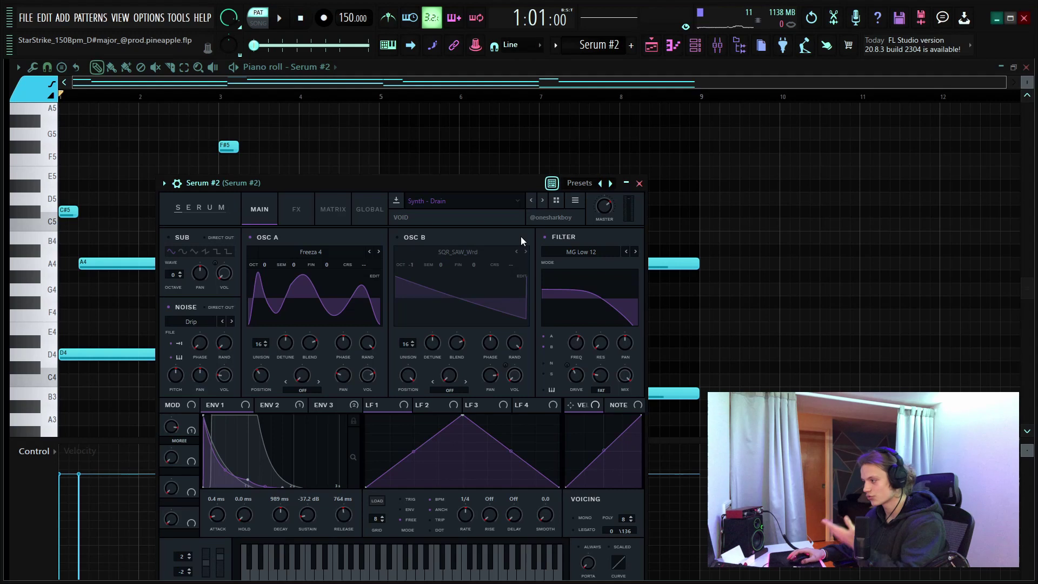
left_click(639, 184)
left_click(627, 183)
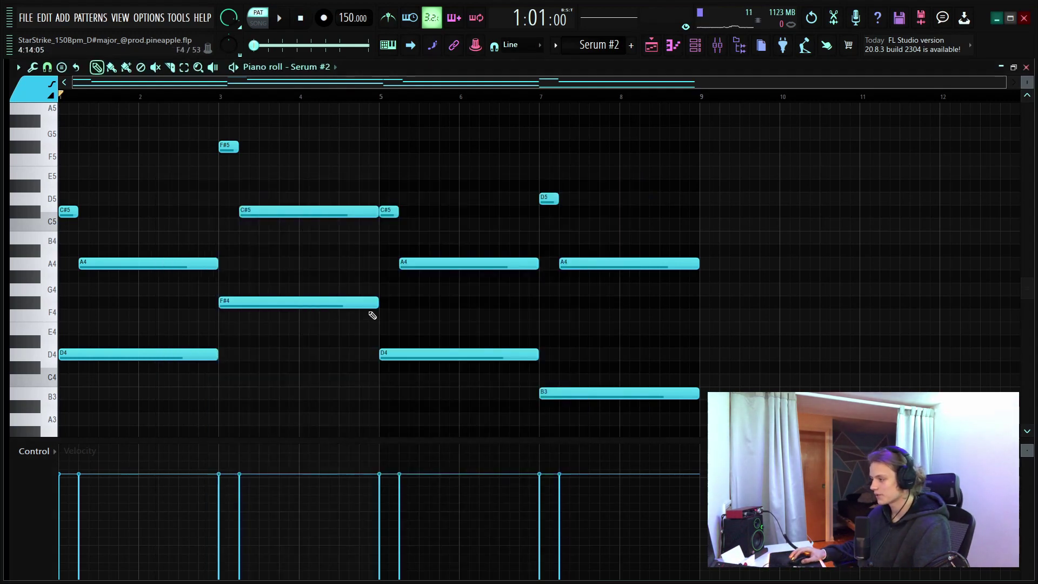
Select the low sustained notes of Serum #2, followed by the A4 and C#5 notes in its first two bars
left_click_drag(705, 313, 54, 388)
left_click_drag(91, 258, 111, 296)
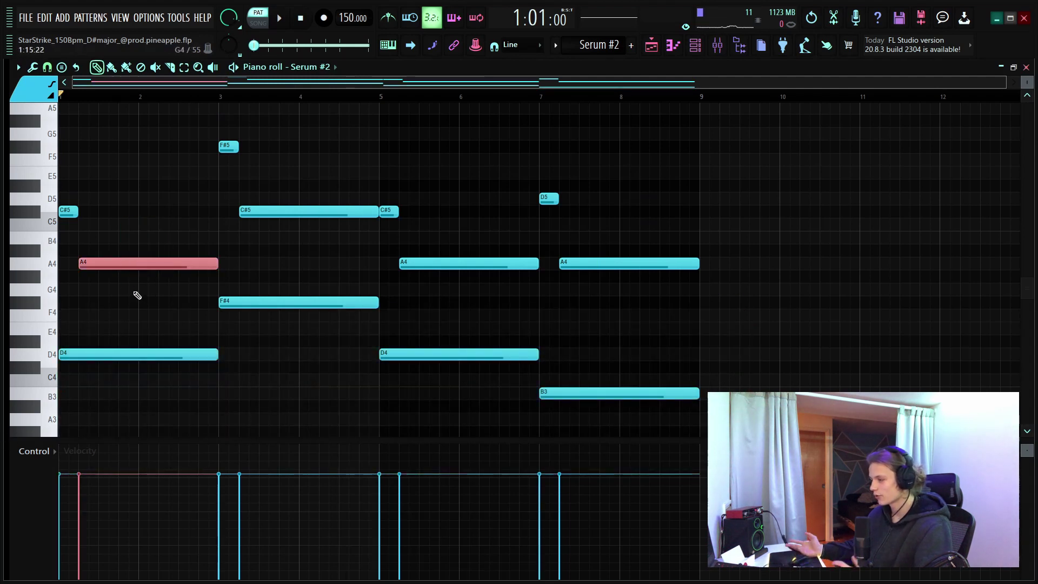
left_click_drag(119, 200, 64, 213)
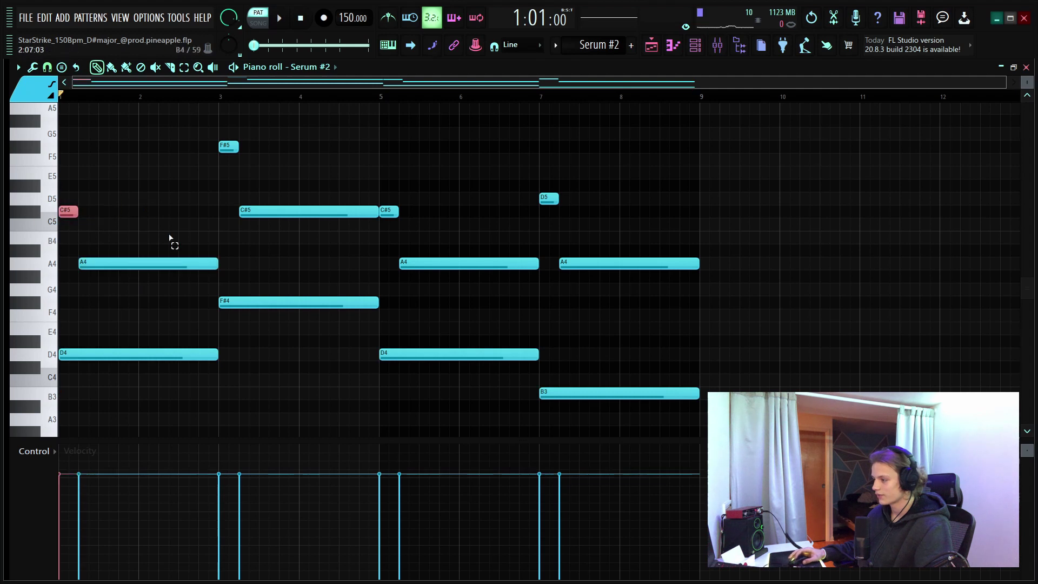
left_click_drag(170, 237, 186, 265)
left_click_drag(102, 98, 59, 98)
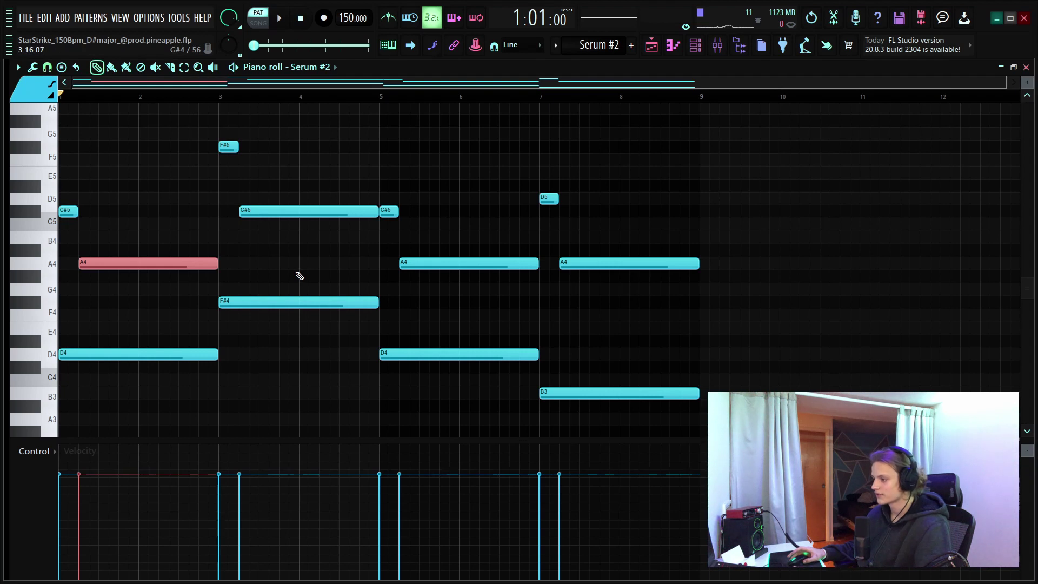
Play the Serum #2 pattern on its own in pattern mode with no notes selected, and stop playback
key("space")
left_click(727, 172)
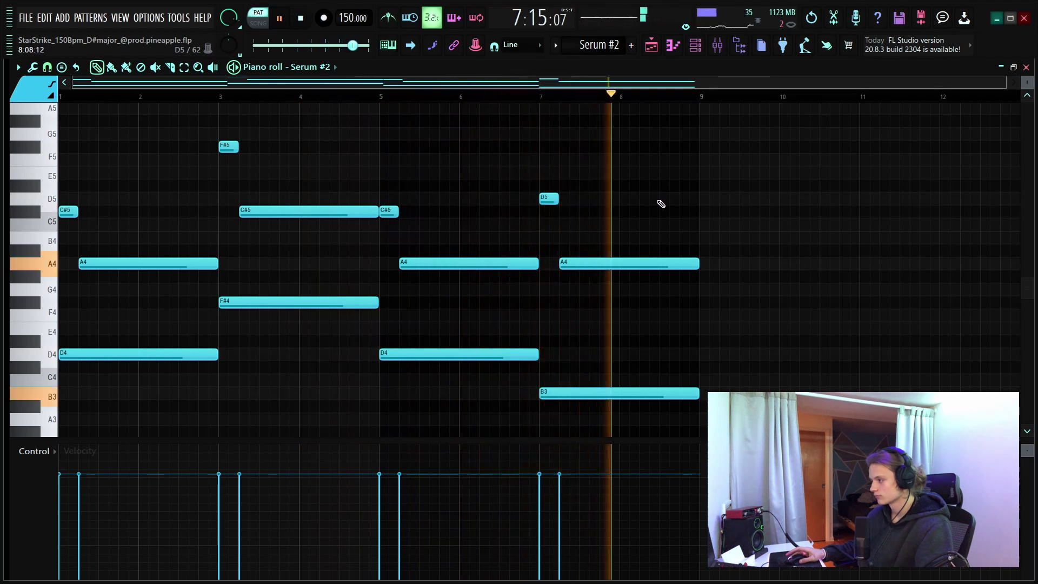
key("space")
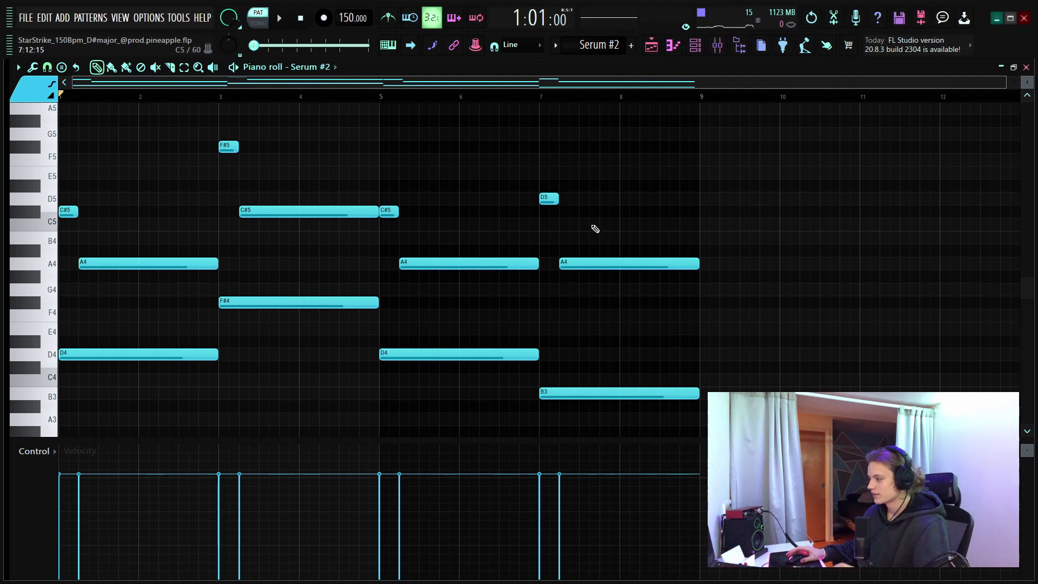
View the Serum #3 channel's PL - Blossom preset, close it, and open the channel's notes in the piano roll
scroll(278, 378, "up", 3)
scroll(292, 100, "down", 3)
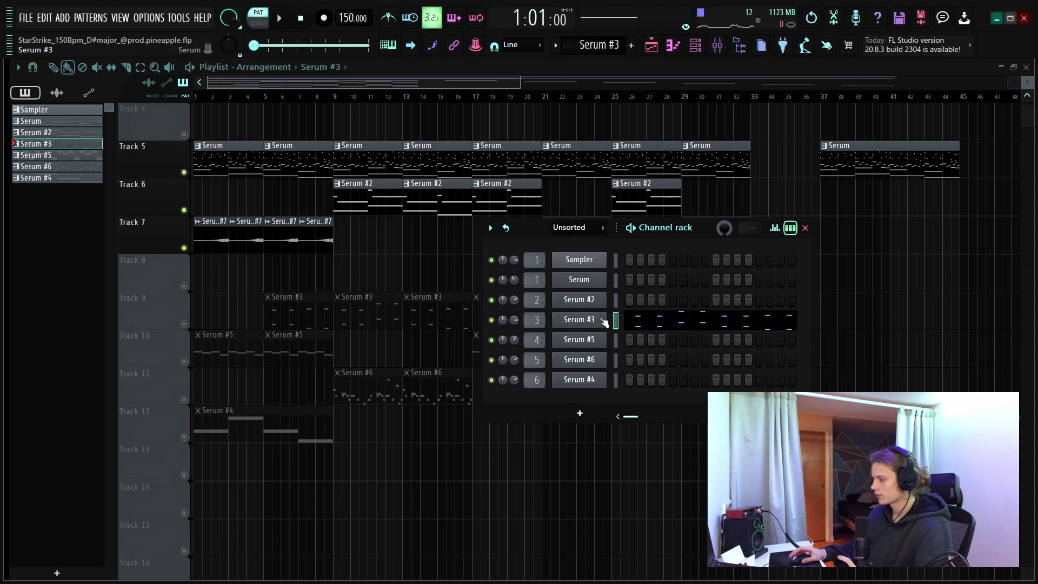
left_click(603, 322)
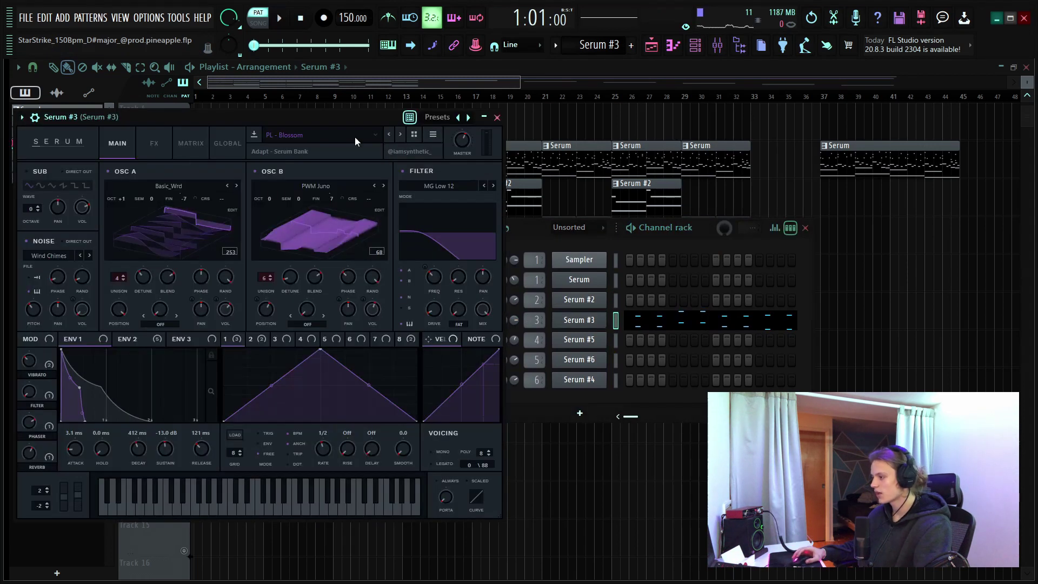
left_click(496, 117)
right_click(600, 320)
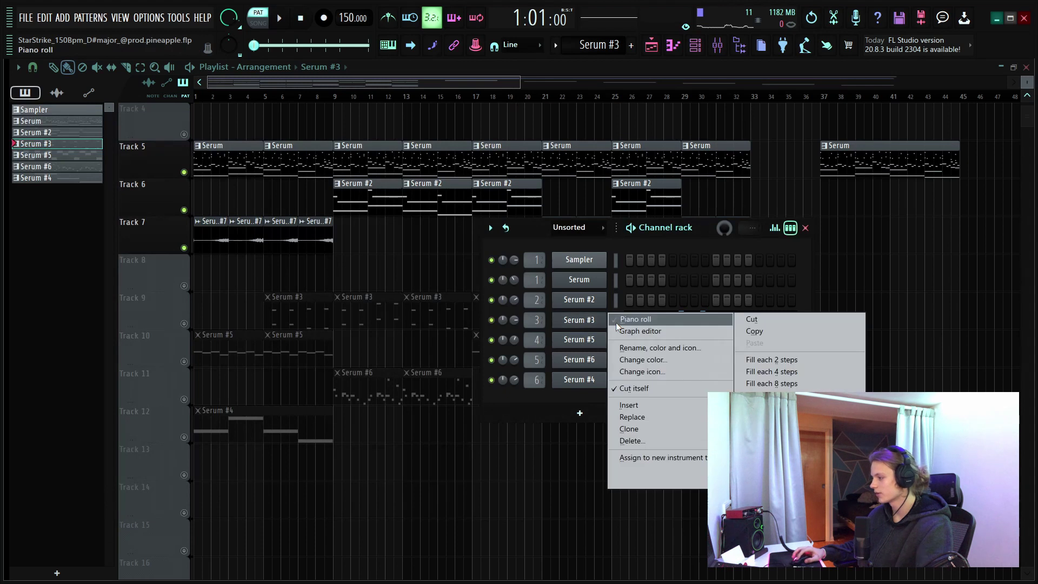
left_click(619, 322)
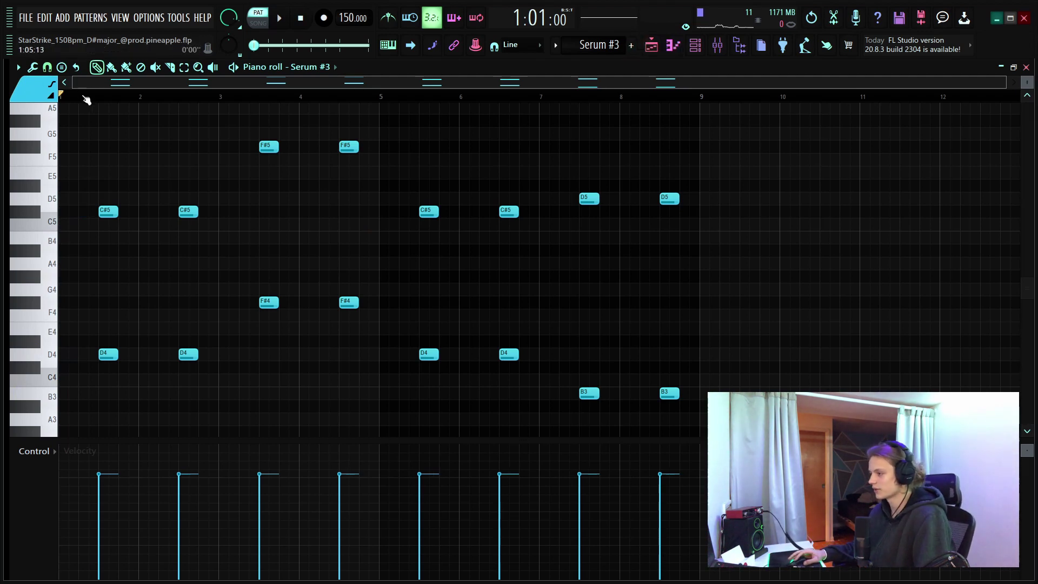
Solo Track 9 with the Serum #3 clips in the playlist and unmute Track 6 with the Serum #2 clips
left_click(695, 46)
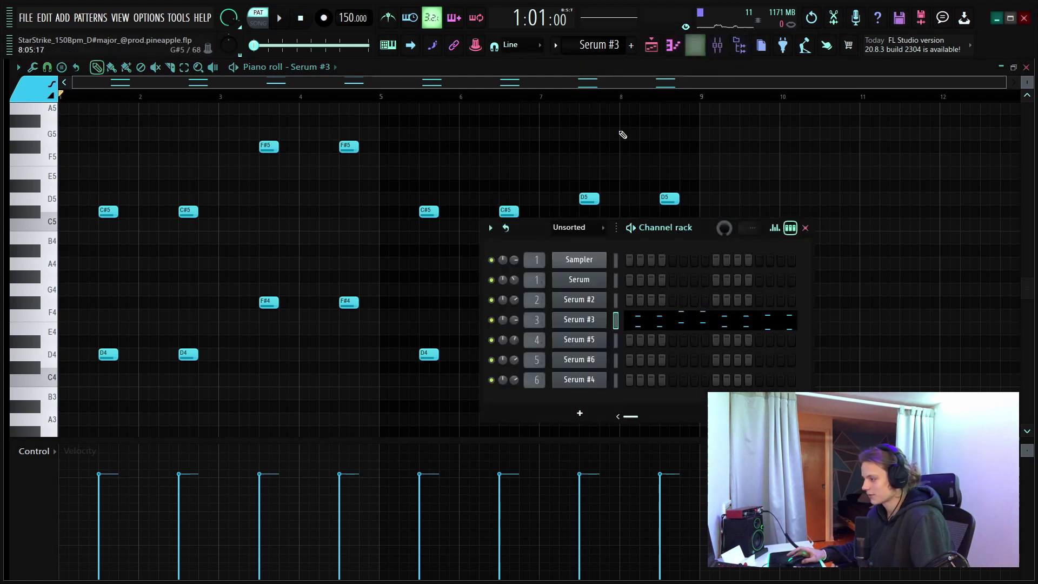
left_click(653, 45)
left_click(185, 324, "ctrl")
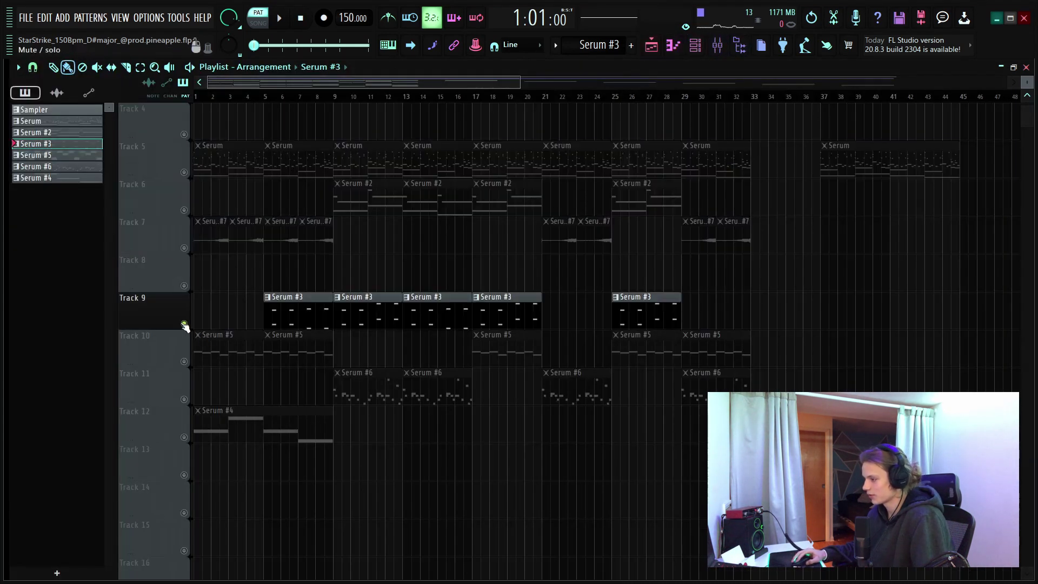
left_click(185, 210)
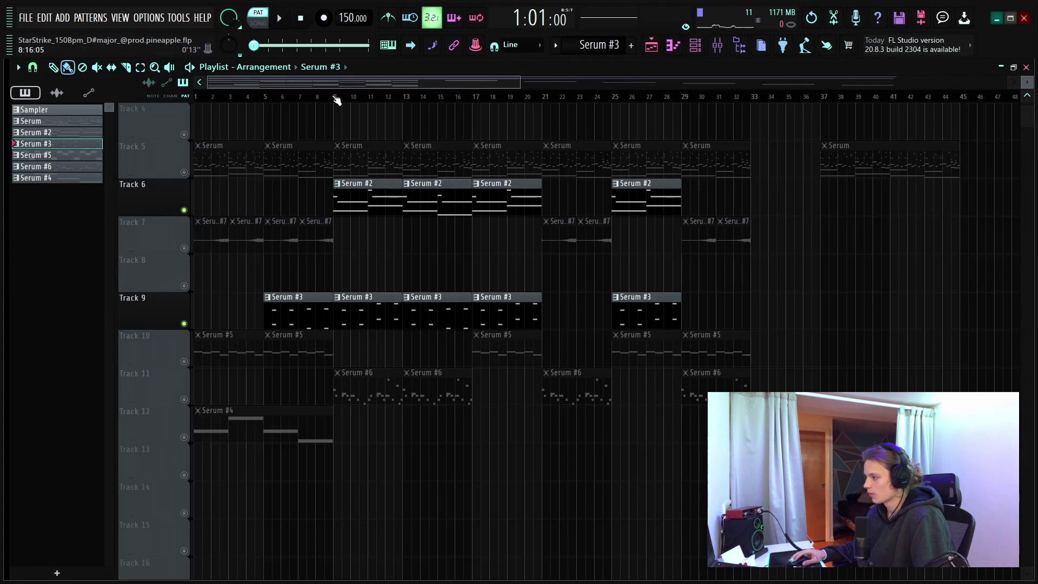
Play the arrangement from bar 9 to bar 13 in song mode, stop, and clear the time selection
left_click_drag(336, 99, 390, 100)
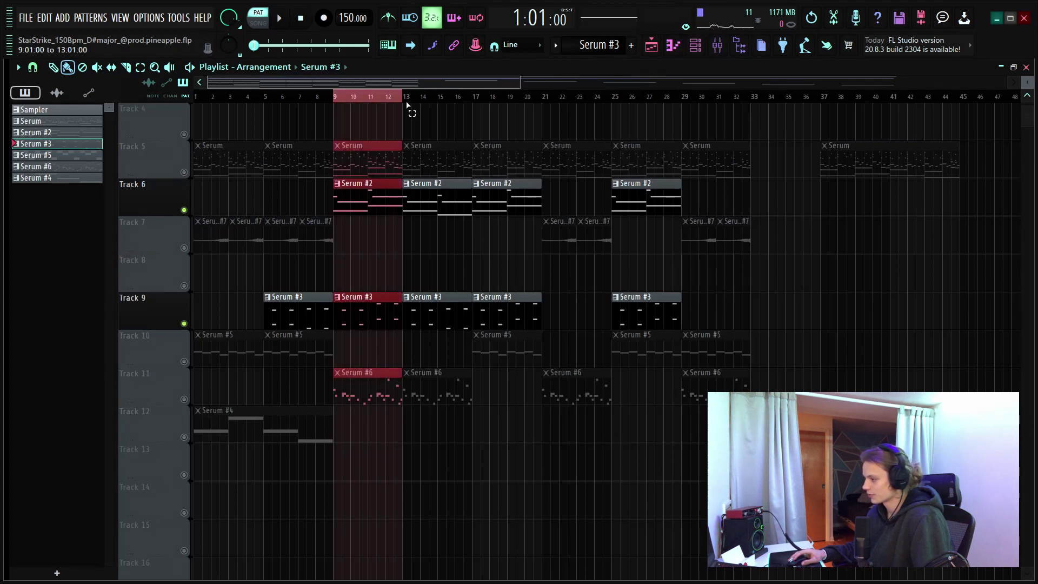
left_click(259, 22)
key("space")
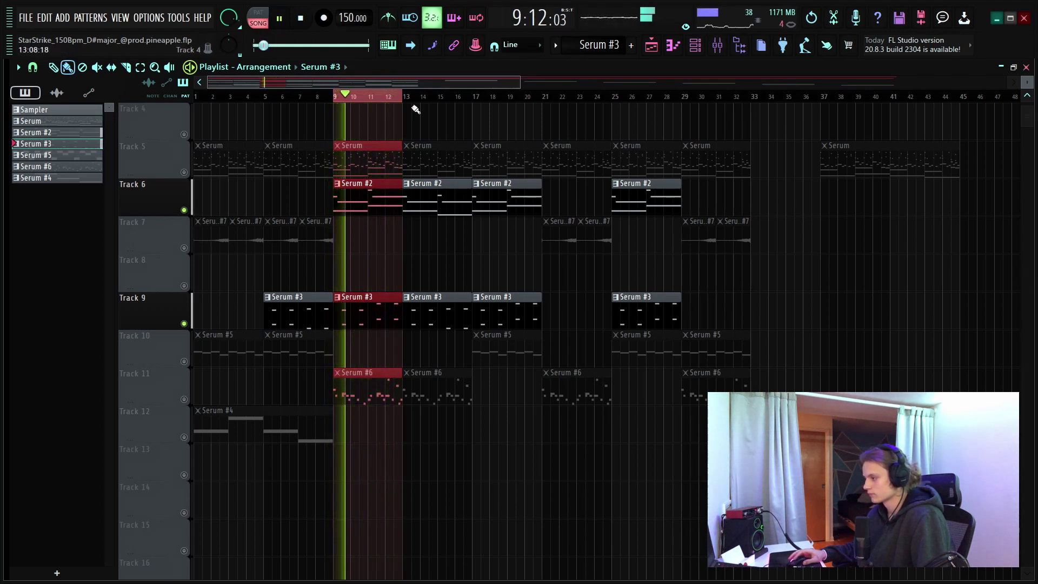
key("space")
left_click(387, 96)
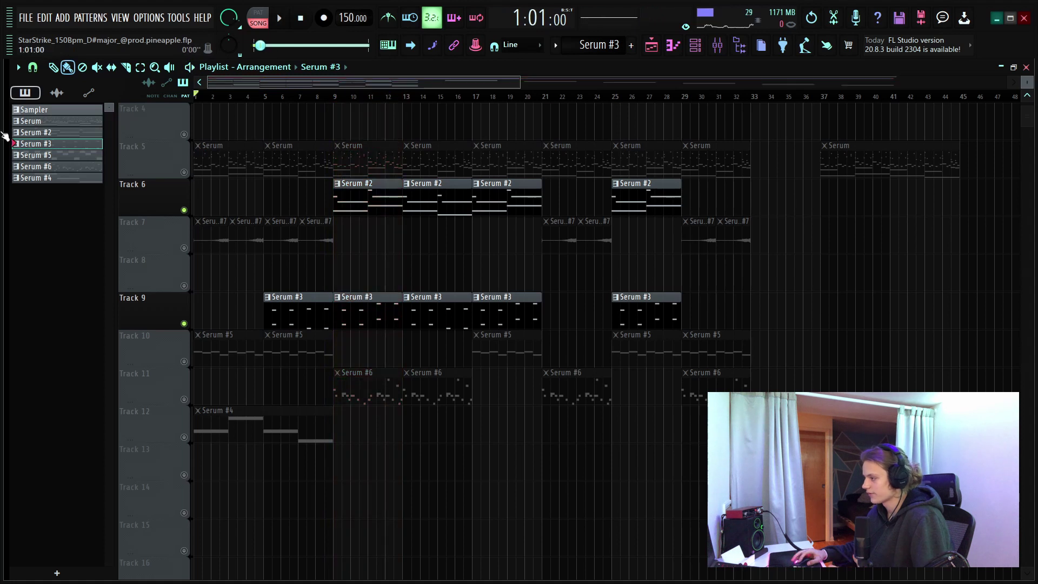
View the Serum #5 channel's synth preset, close it, and open the channel's notes in the piano roll
left_click(695, 47)
left_click(579, 339)
left_click_drag(326, 471, 201, 261)
left_click(408, 255)
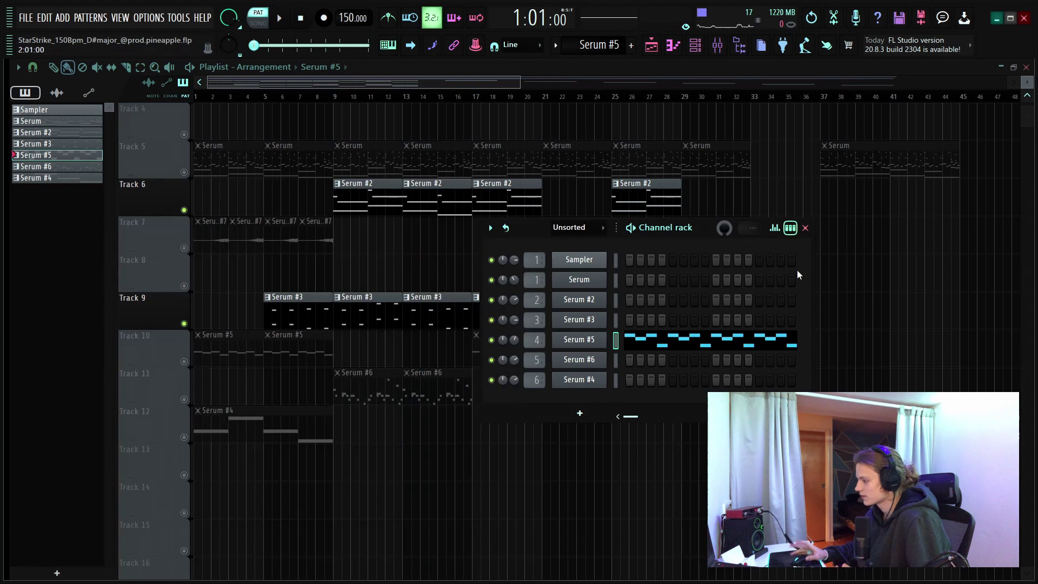
right_click(596, 340)
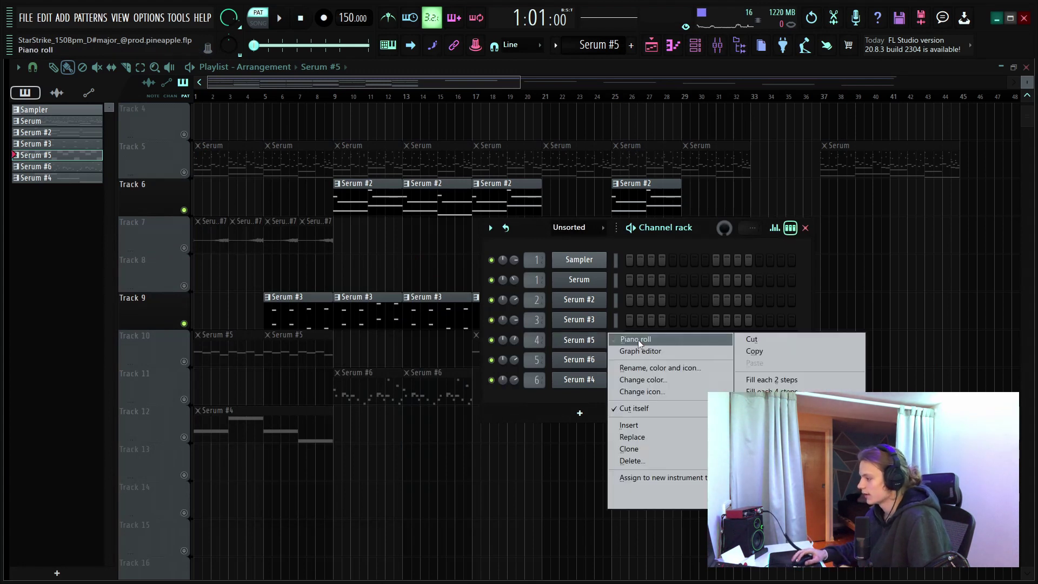
left_click(622, 341)
scroll(145, 99, "down", 2)
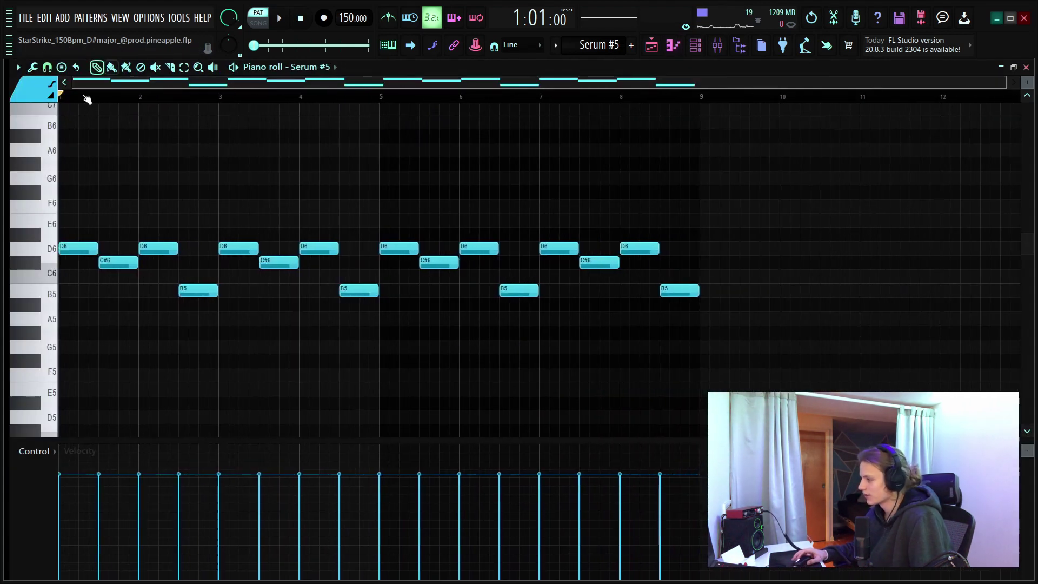
Select each repetition of the four-note D6, C#6, D6, B5 phrase in Serum #5, through bars 7 and 8
left_click_drag(190, 205, 8, 365)
left_click_drag(379, 200, 239, 342)
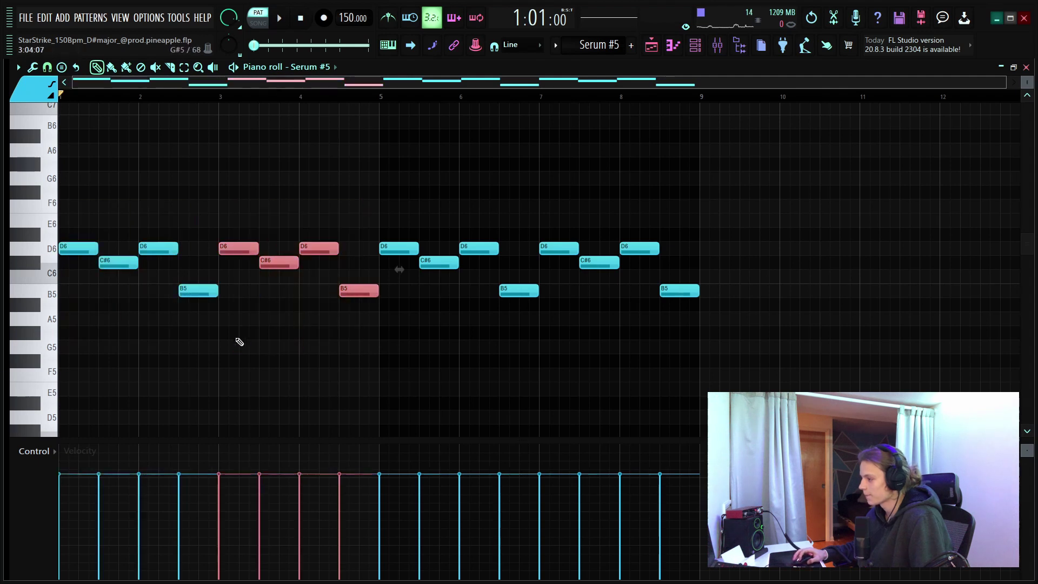
left_click_drag(503, 201, 452, 317)
left_click_drag(751, 187, 555, 338)
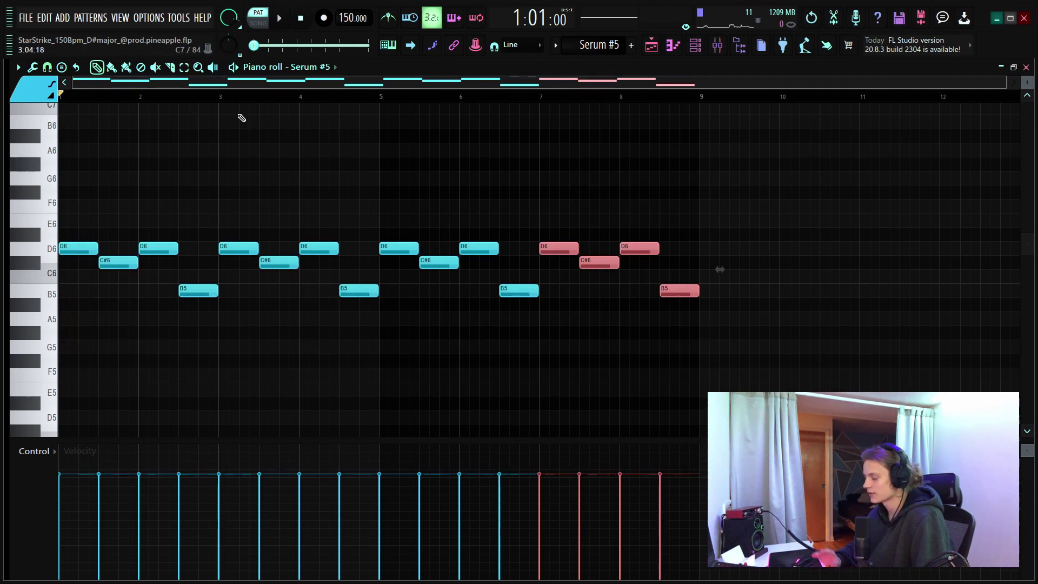
Play the Serum #5 pattern on its own, deselect its notes, and stop playback
key("space")
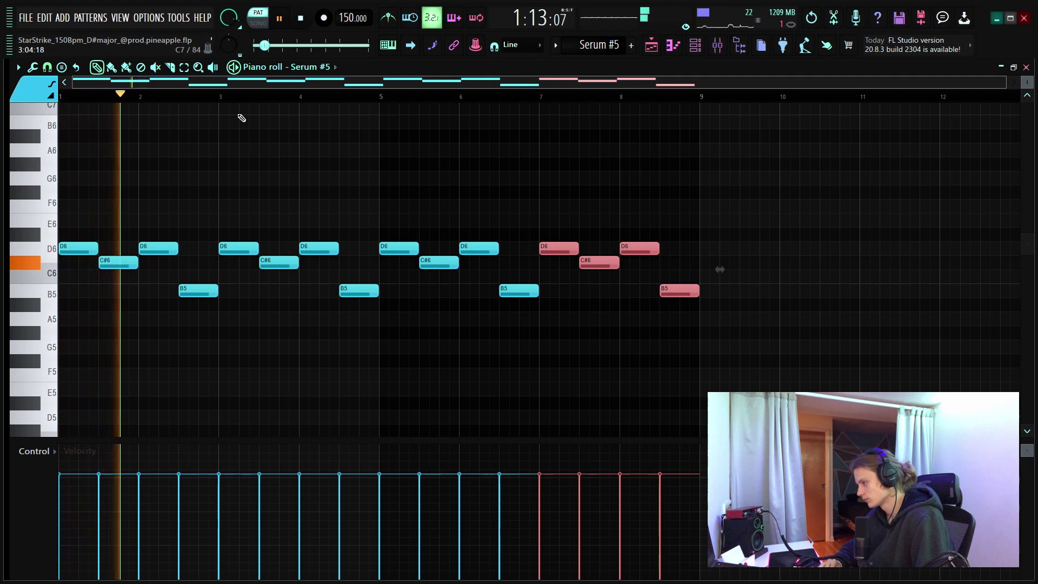
key("ctrl+d")
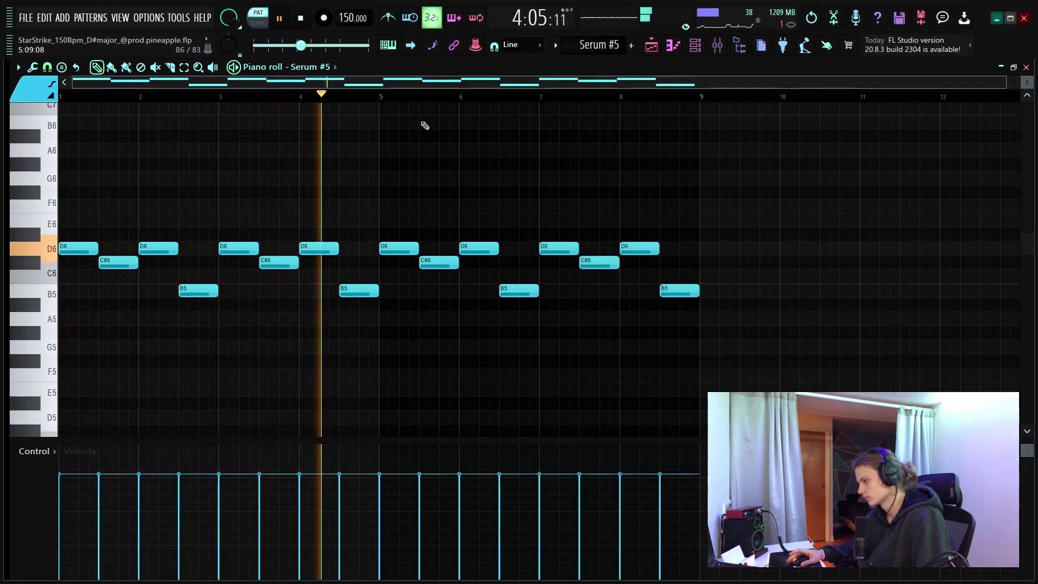
key("space")
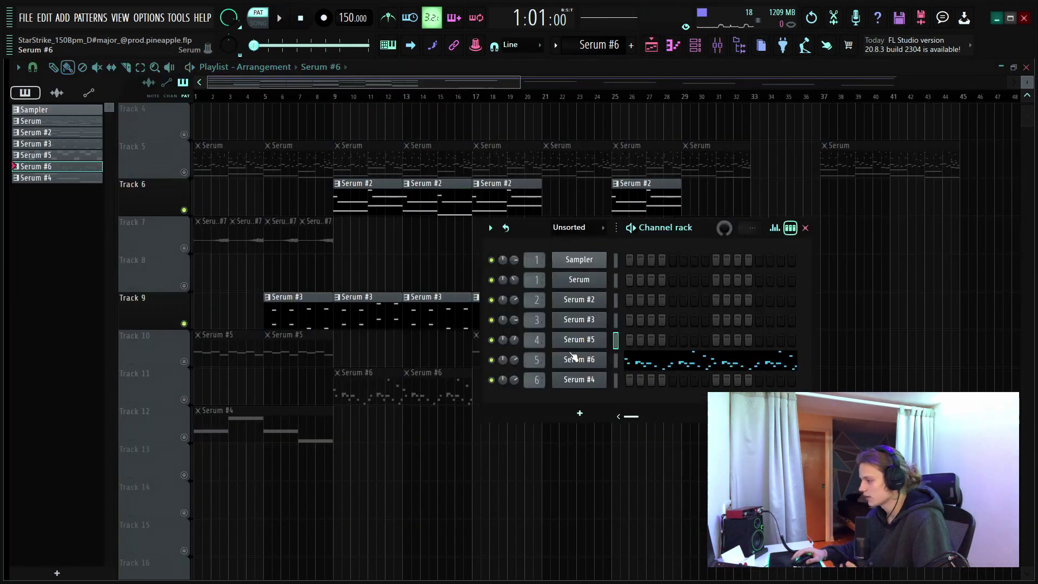
View the Serum #6 channel's LD - Thoughts preset, close it, and examine the channel's melody in the piano roll
left_click(569, 352)
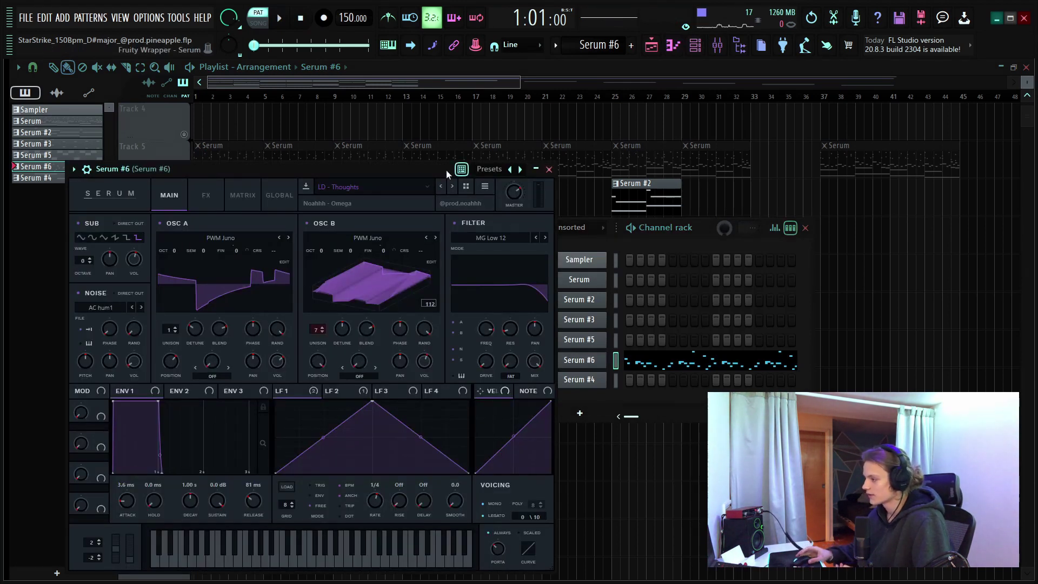
left_click(548, 169)
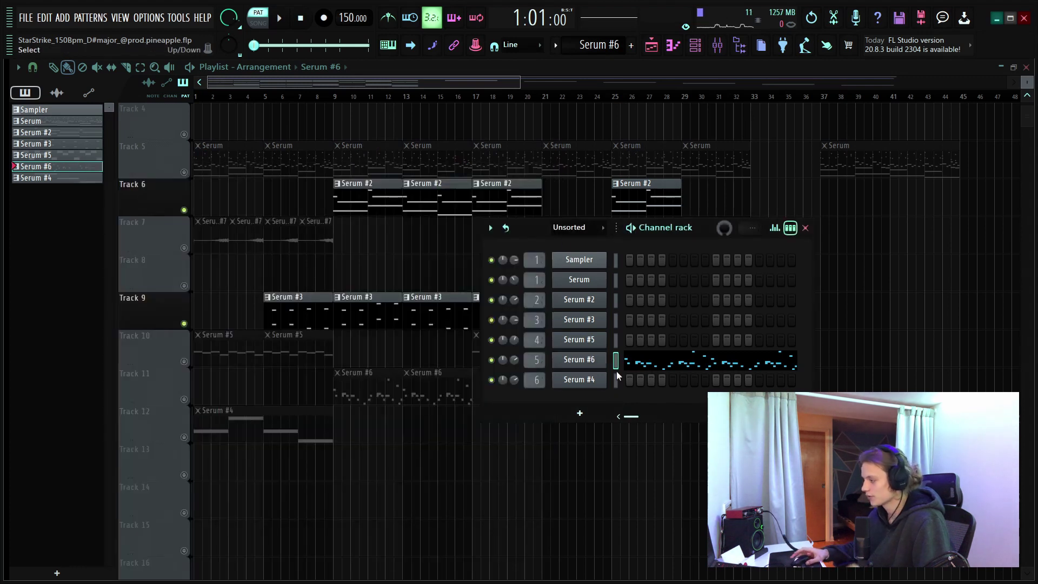
left_click(651, 362)
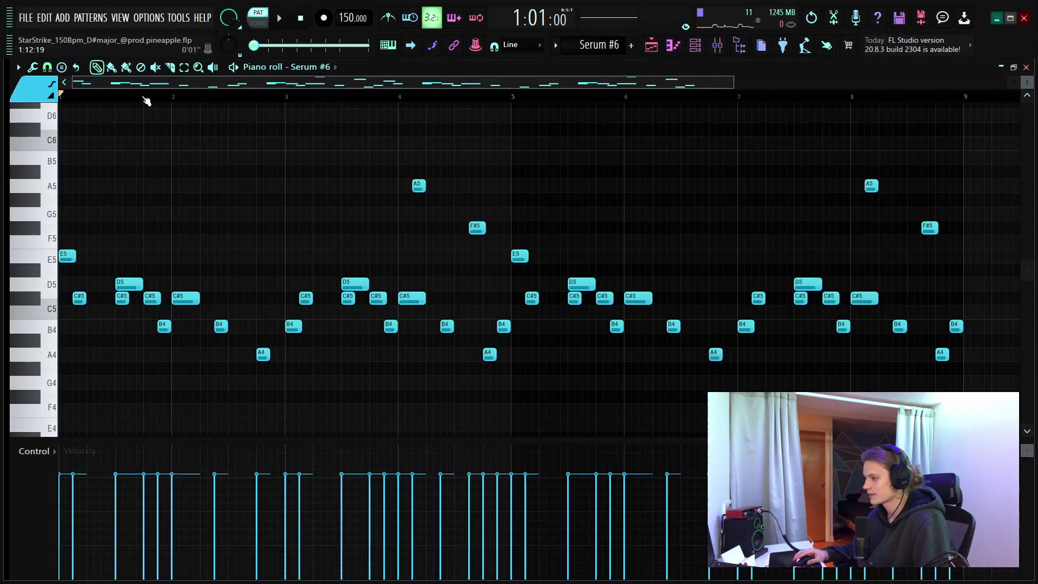
scroll(146, 100, "down", 3)
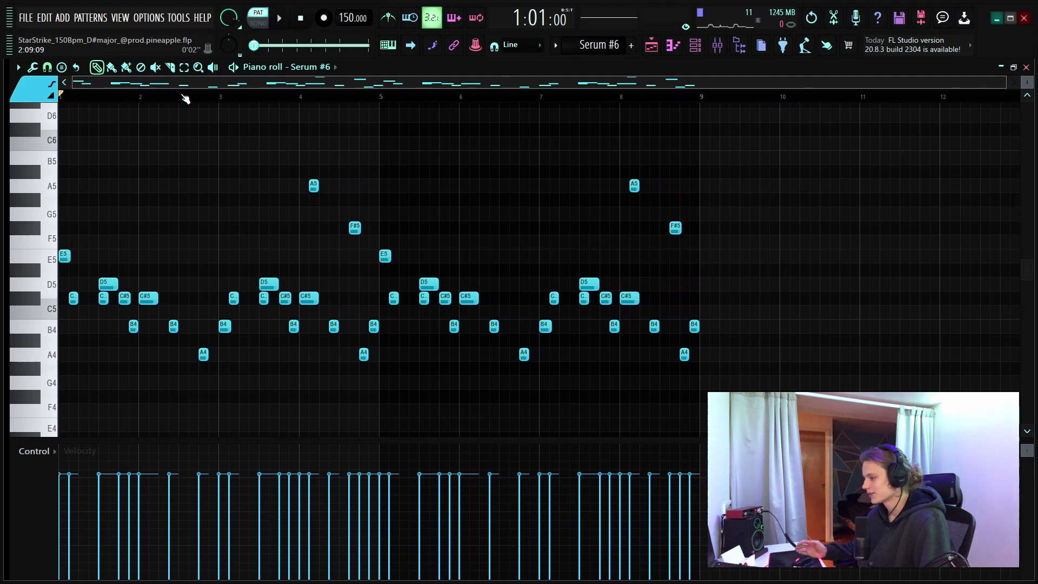
scroll(185, 99, "up", 3)
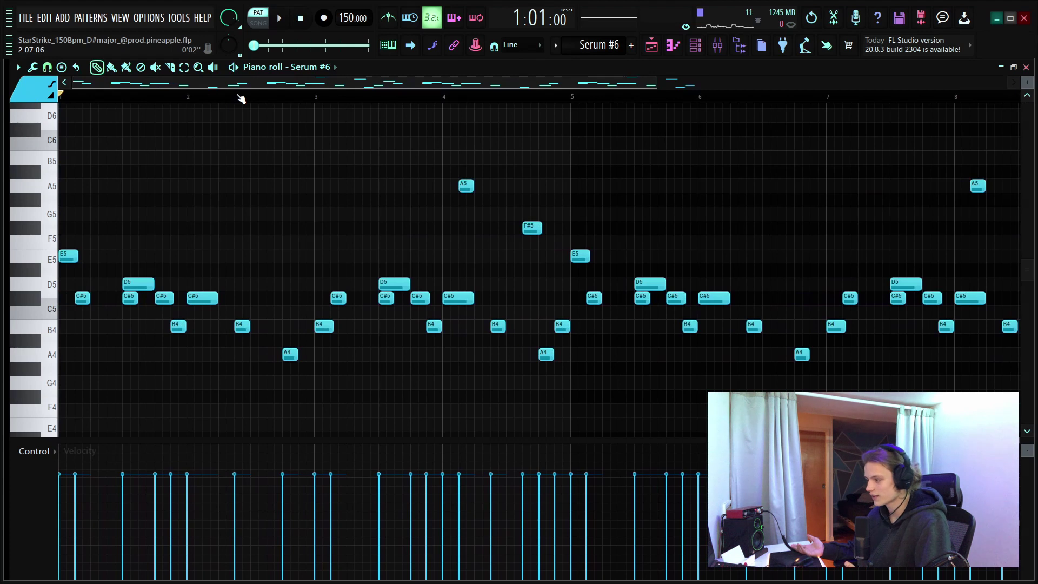
Select all notes of the Serum #6 melody and play the pattern on its own
scroll(241, 99, "down", 3)
key("ctrl+a")
key("space")
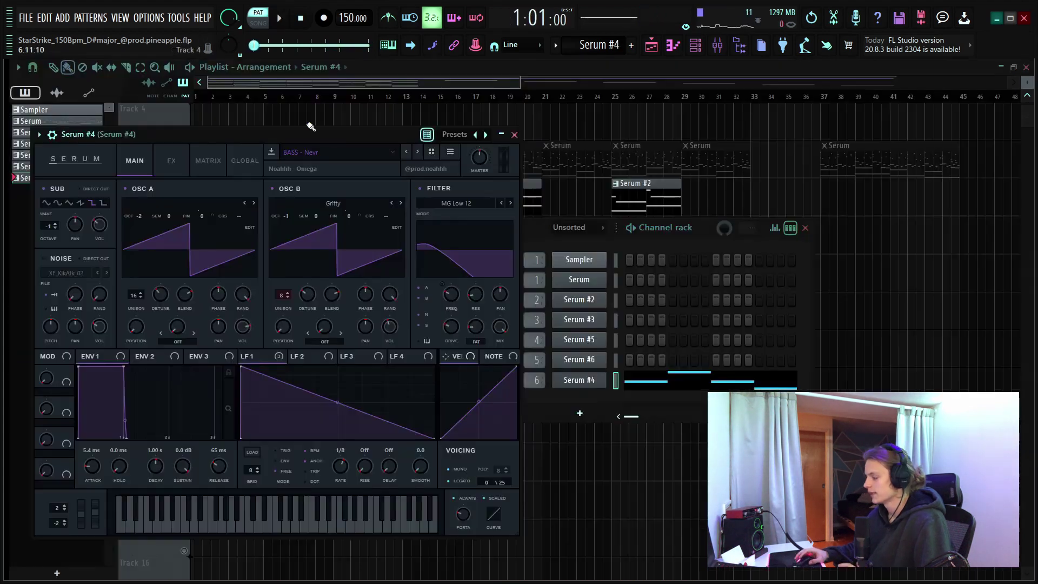
View the Serum #4 channel's BASS - Nevr preset, close it, and open the channel's notes in the piano roll
left_click_drag(345, 139, 325, 166)
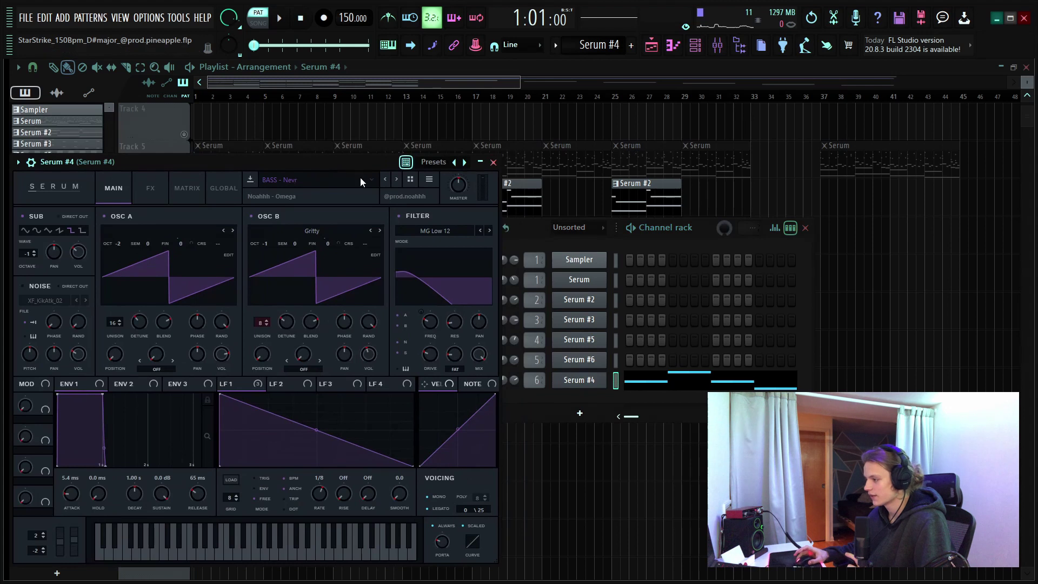
left_click(493, 162)
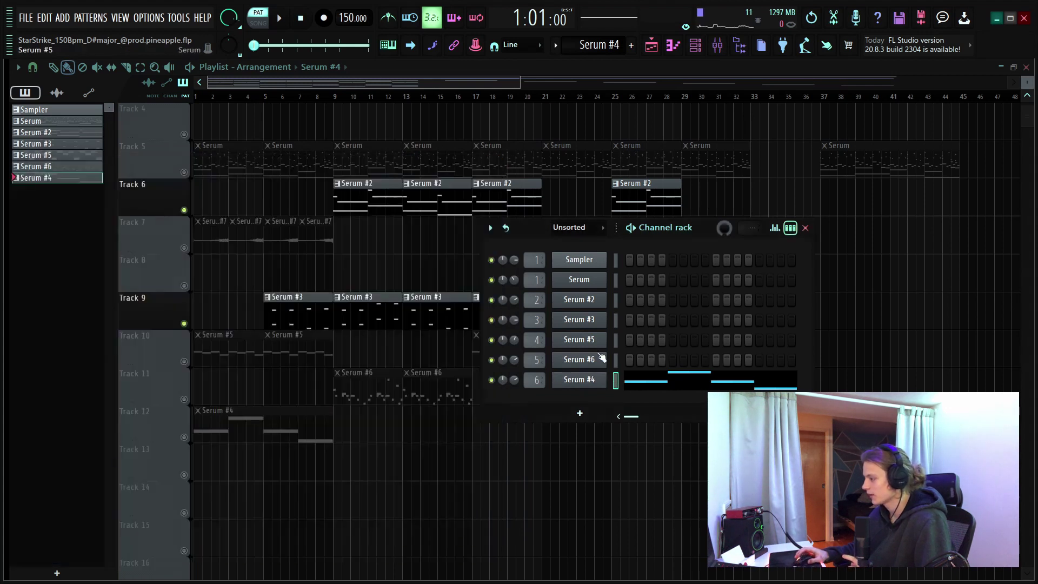
right_click(576, 378)
left_click(625, 378)
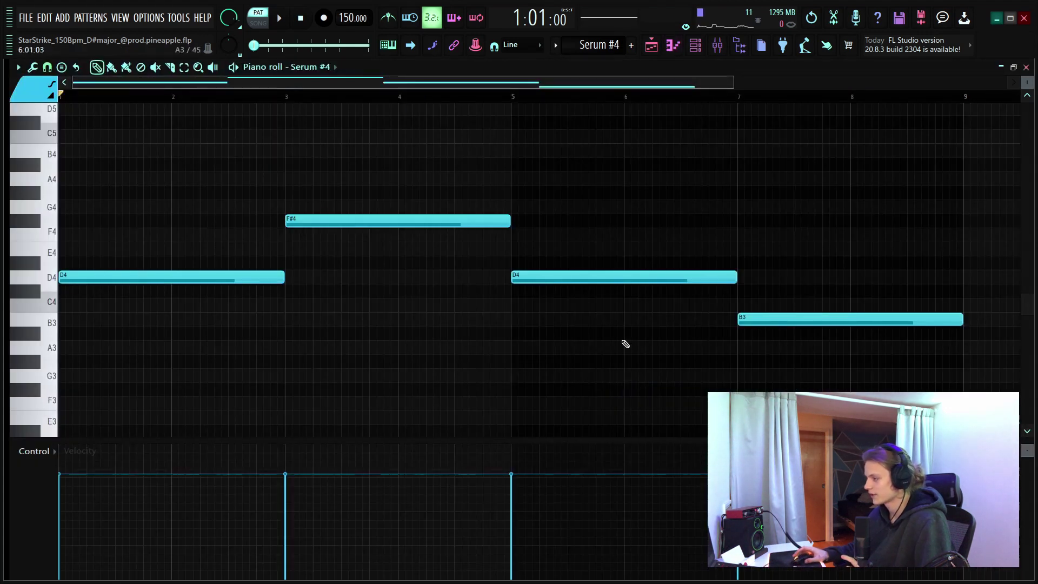
Examine the long bass notes of Serum #4 across bars 1 to 8 and play the pattern
scroll(164, 115, "down", 4)
left_click(223, 102)
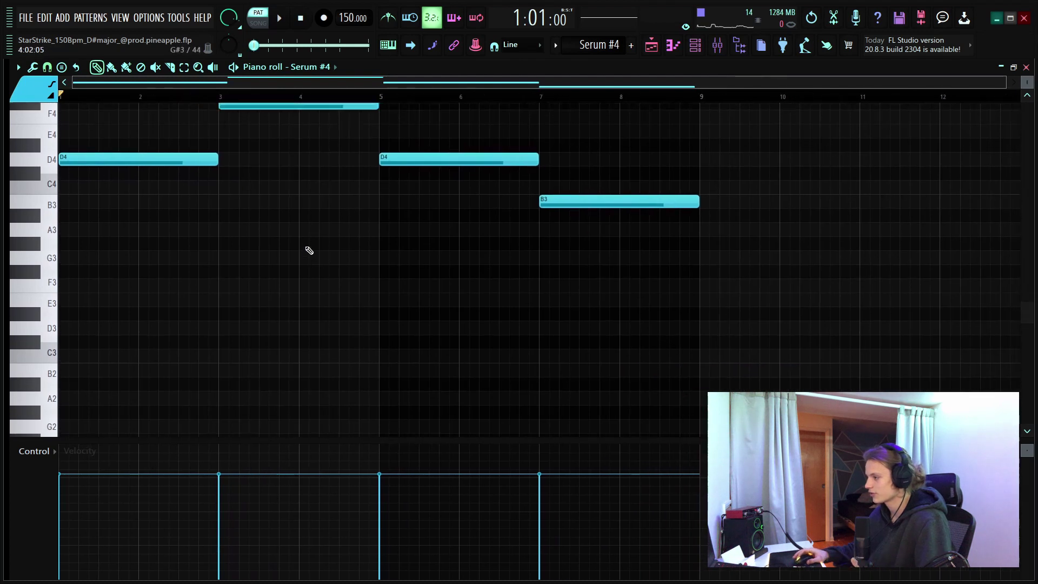
scroll(308, 248, "up", 6)
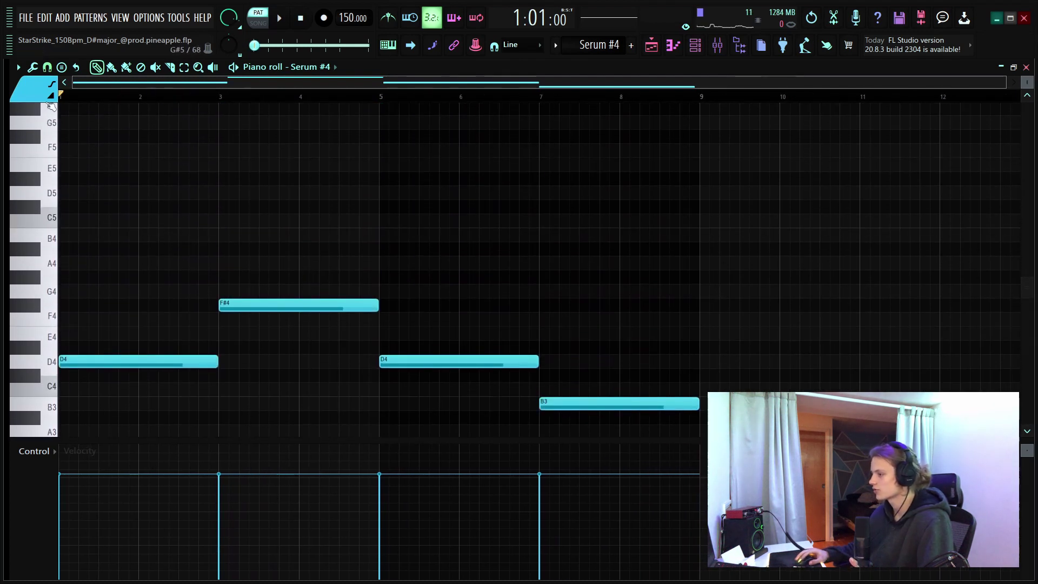
scroll(348, 172, "down", 3)
scroll(348, 172, "up", 2)
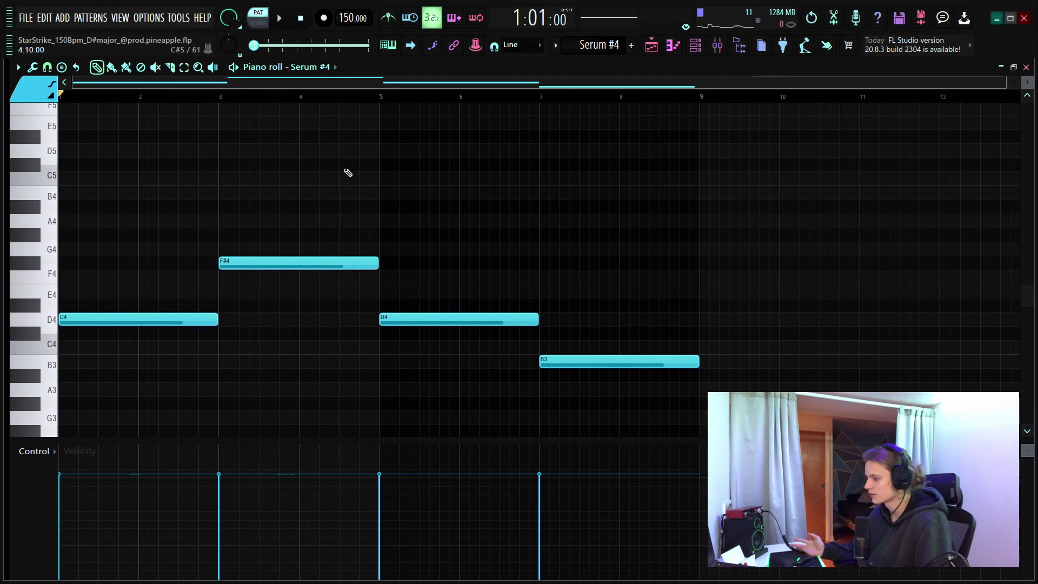
key("space")
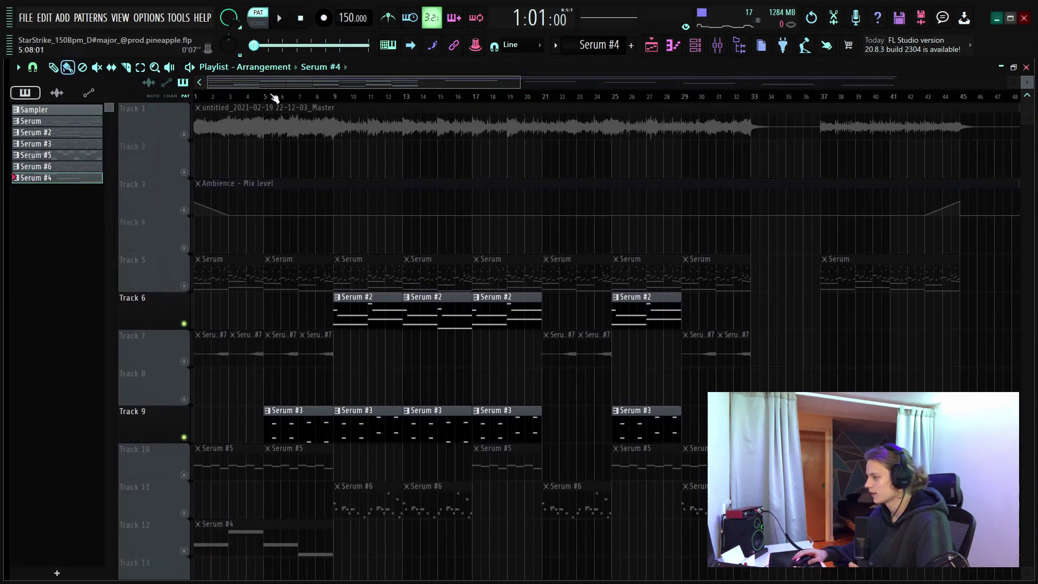
Open the mixer, view the Fruity parametric EQ 2 curve on the Serum track, and close the equalizer
scroll(274, 97, "down", 2)
left_click(717, 45)
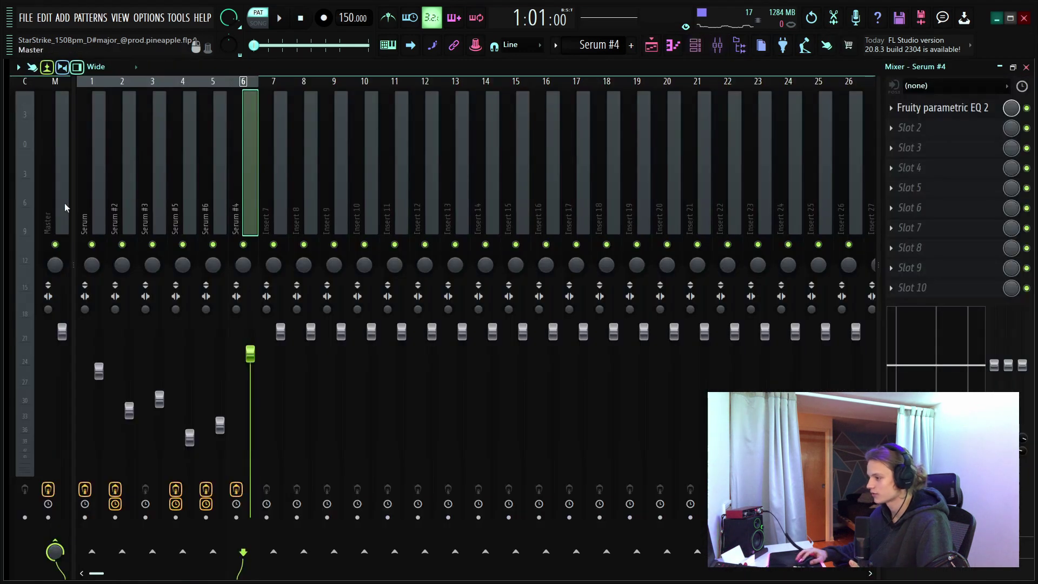
left_click(93, 193)
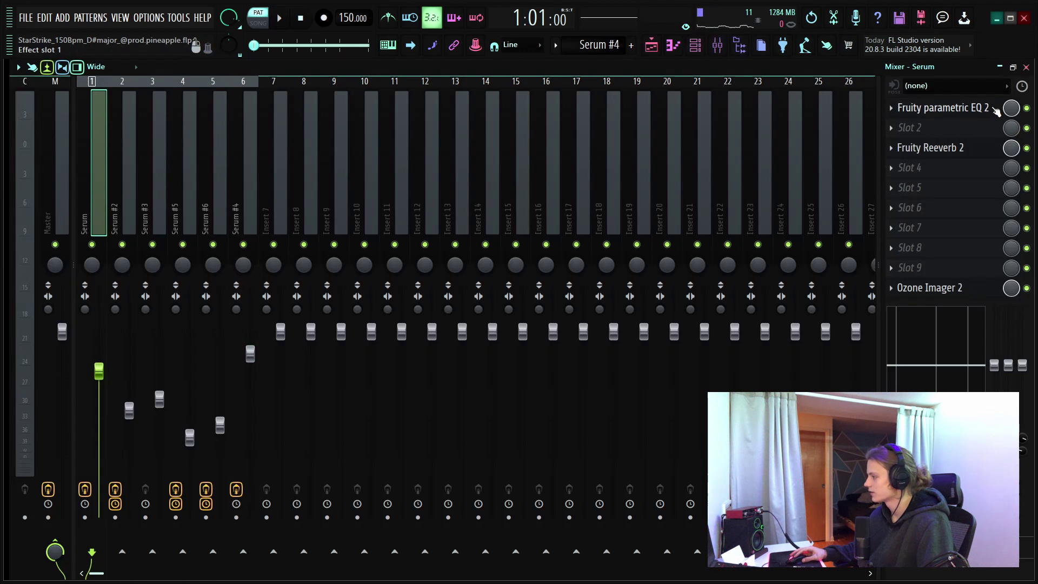
left_click(976, 113)
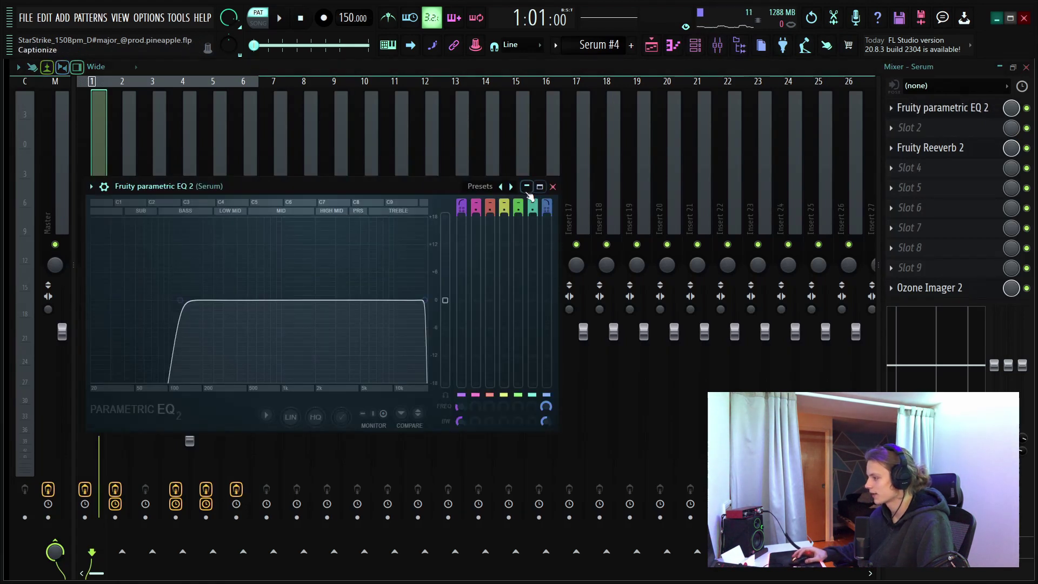
left_click(553, 187)
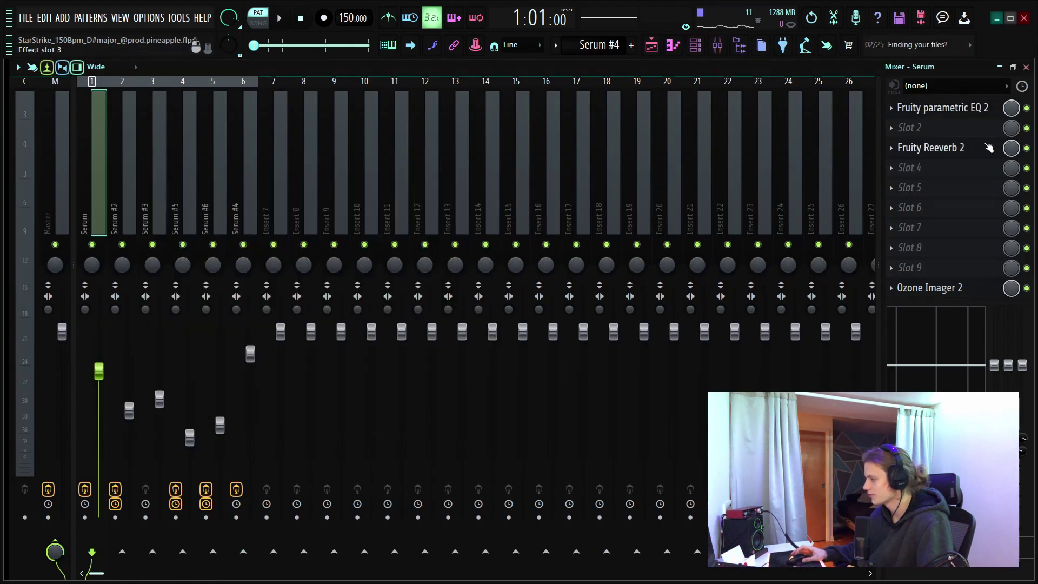
View the Fruity parametric EQ 2 and Magic Switch effects on the Serum #2 mixer track, closing each one
left_click(129, 165)
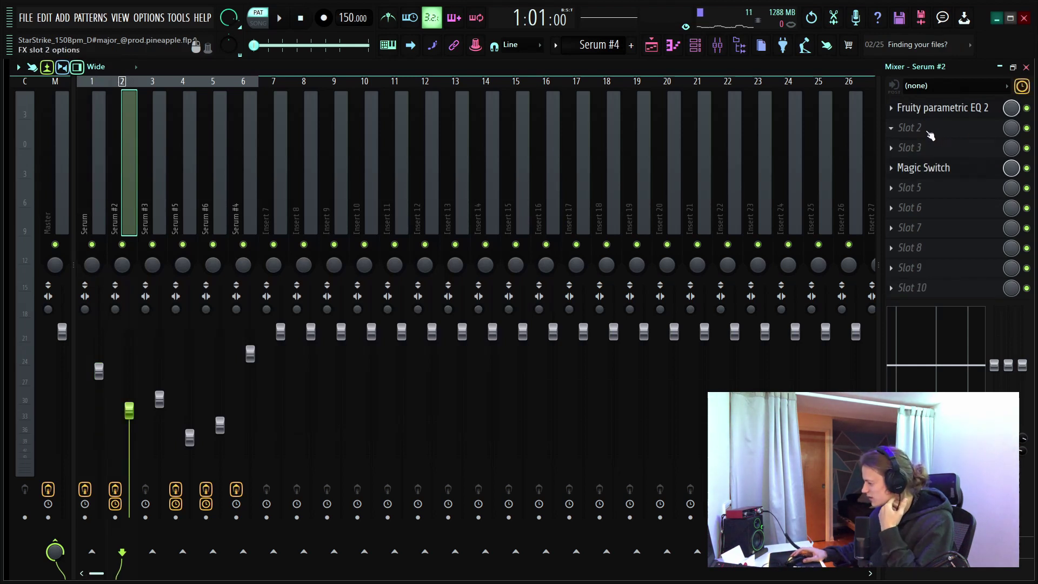
left_click(978, 107)
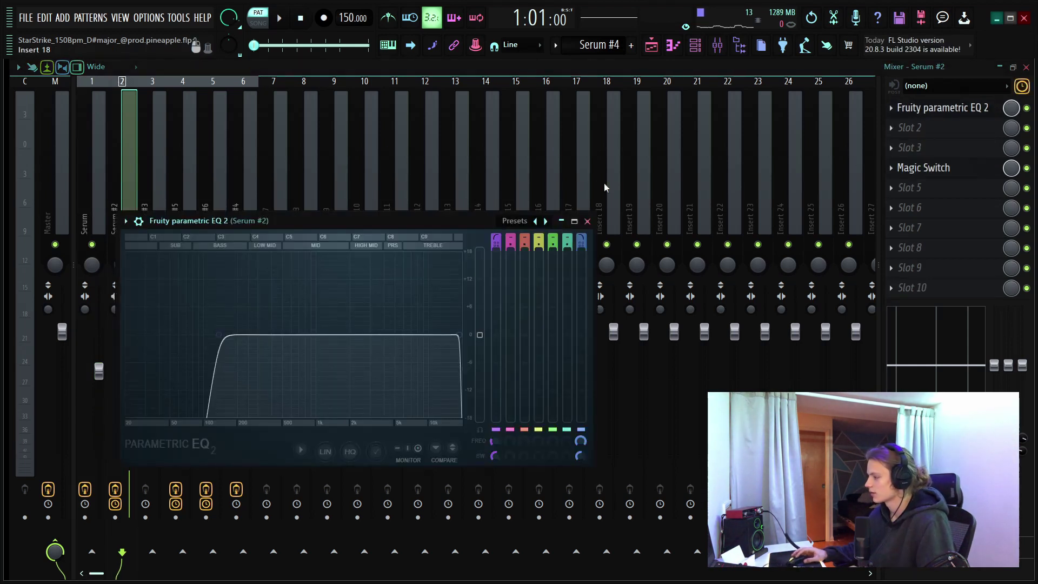
left_click(587, 220)
left_click(972, 177)
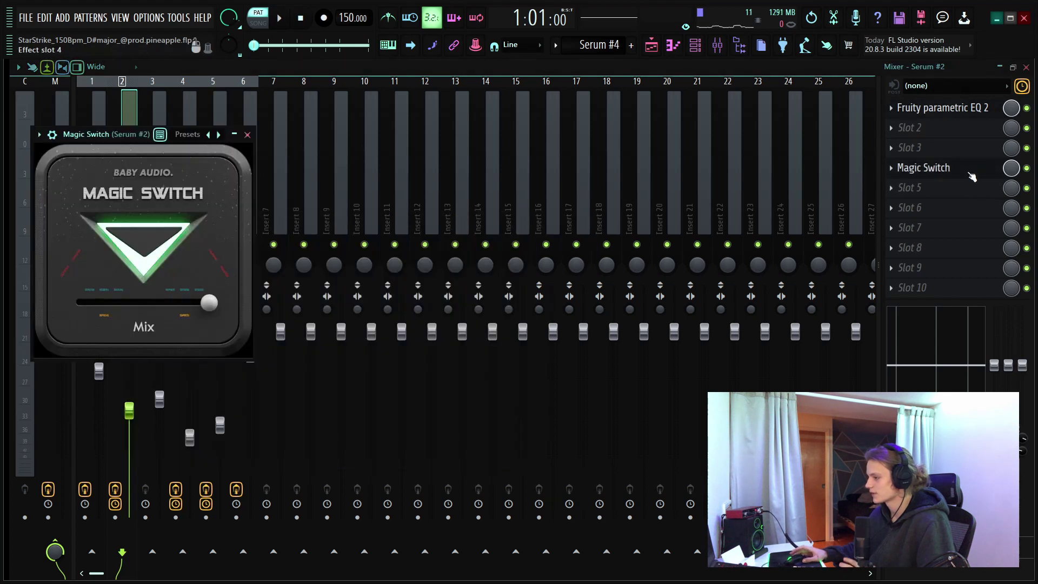
left_click(247, 134)
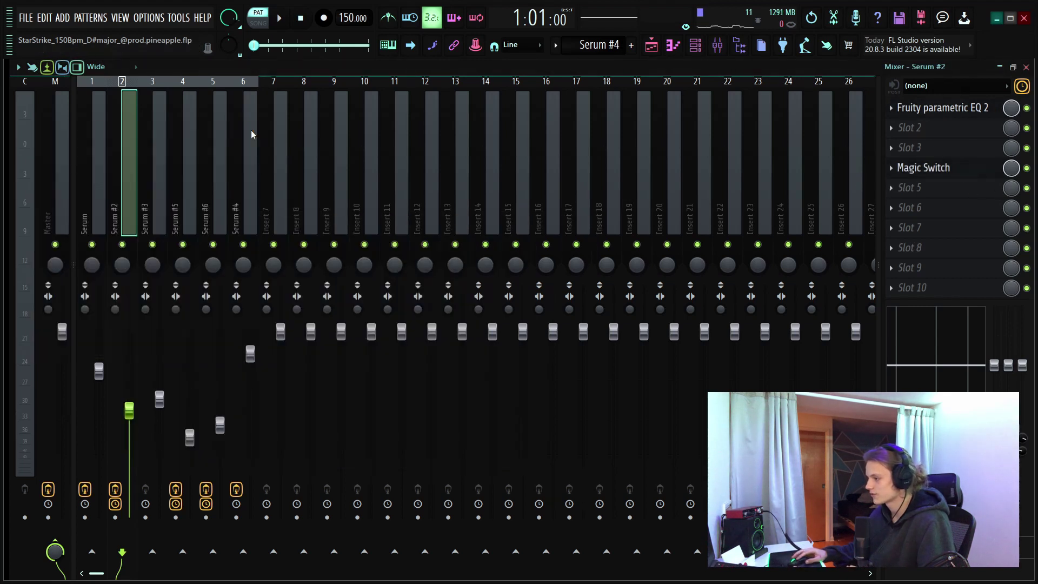
View the Fruity parametric EQ 2 curve on the Serum #5 mixer track and close the equalizer
key("Right")
left_click(177, 155)
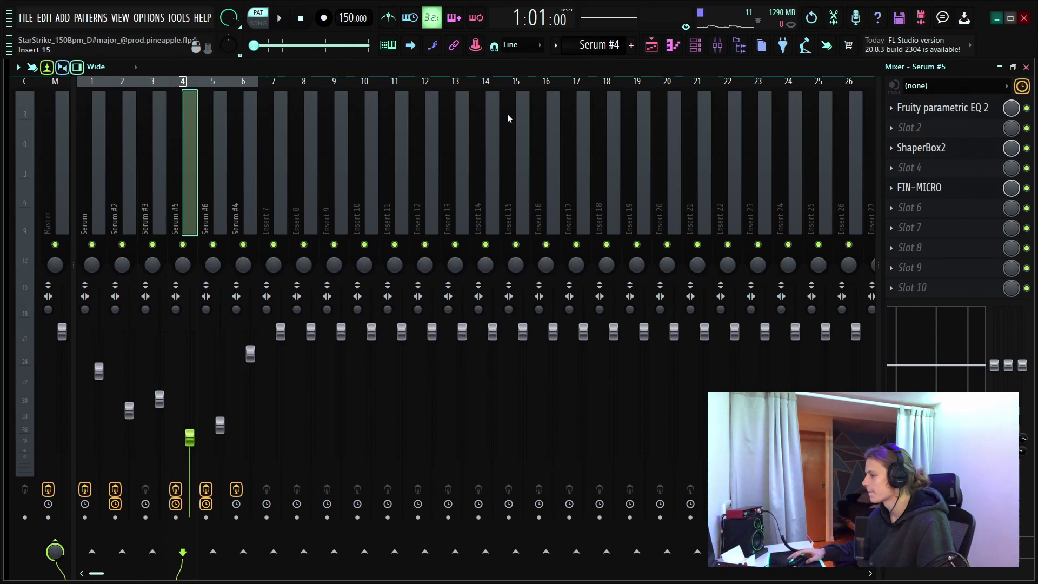
left_click(990, 111)
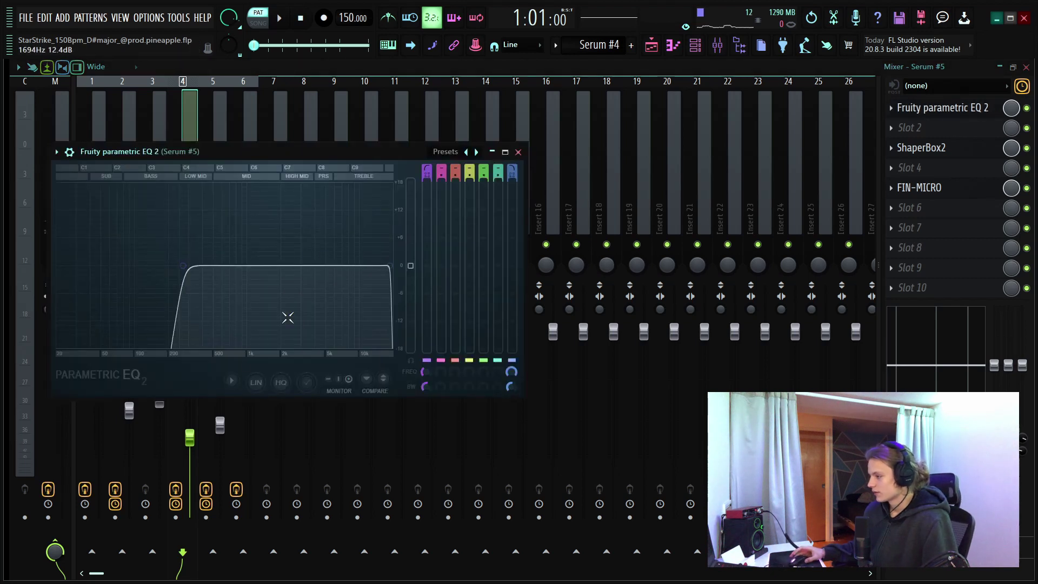
left_click(518, 152)
View the ShaperBox2 effect on the Serum #5 mixer track, close it, and disable that effect slot
left_click(968, 152)
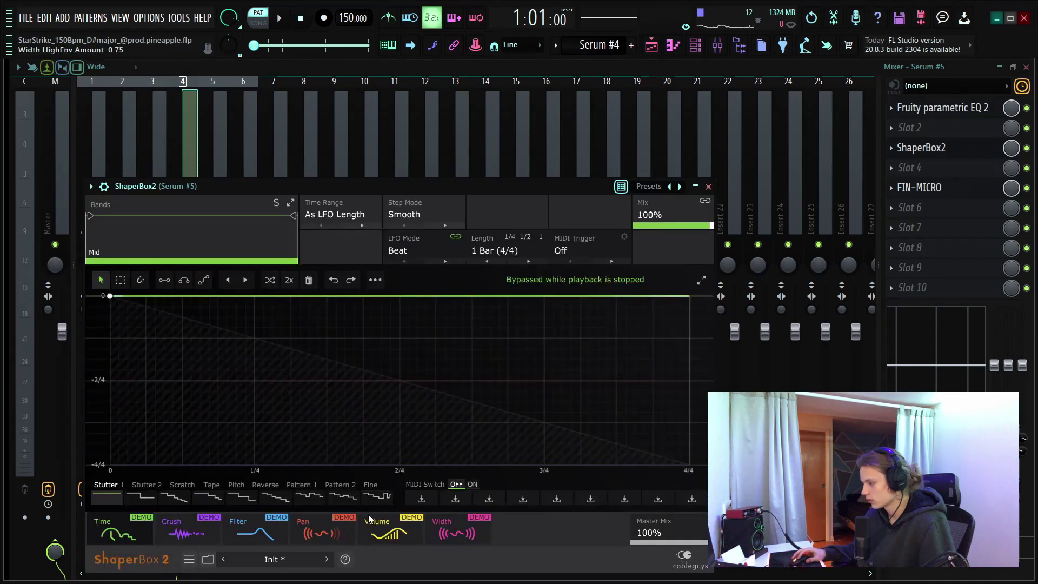
left_click(291, 409)
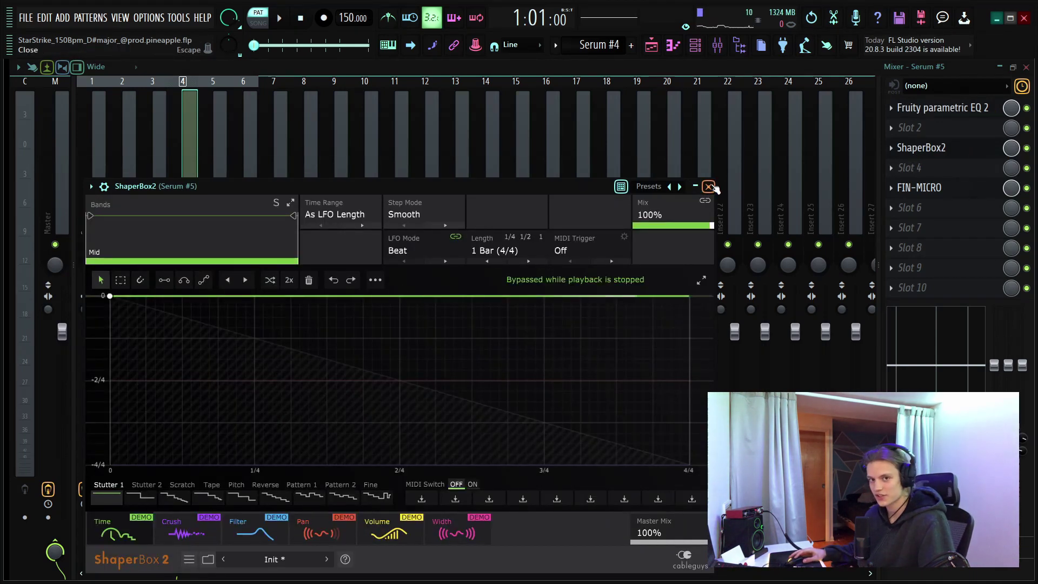
left_click(709, 187)
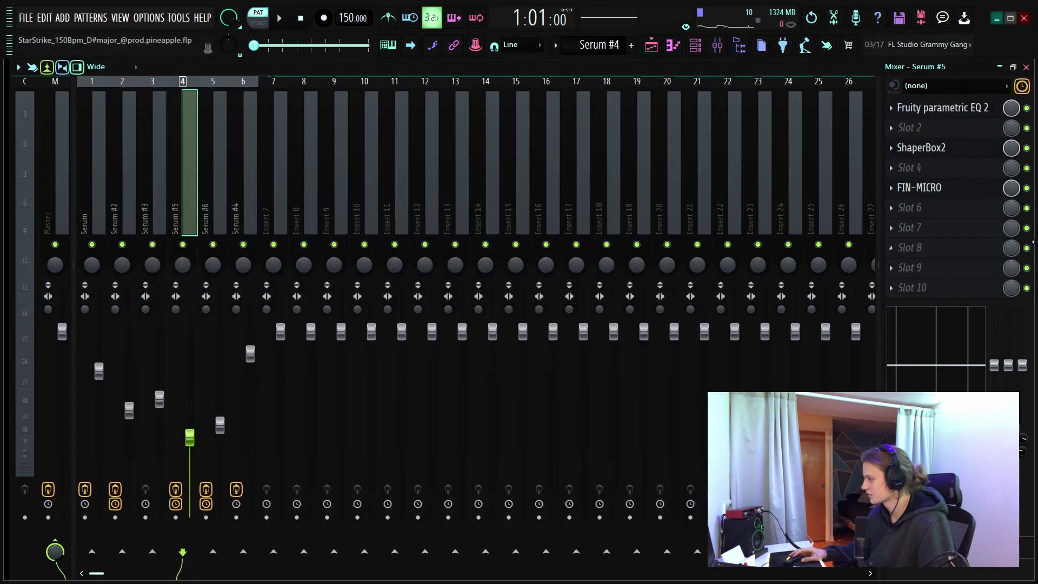
left_click(1026, 149)
View the FIN-MICRO effect's full settings on the Serum #5 mixer track and close it
left_click(919, 188)
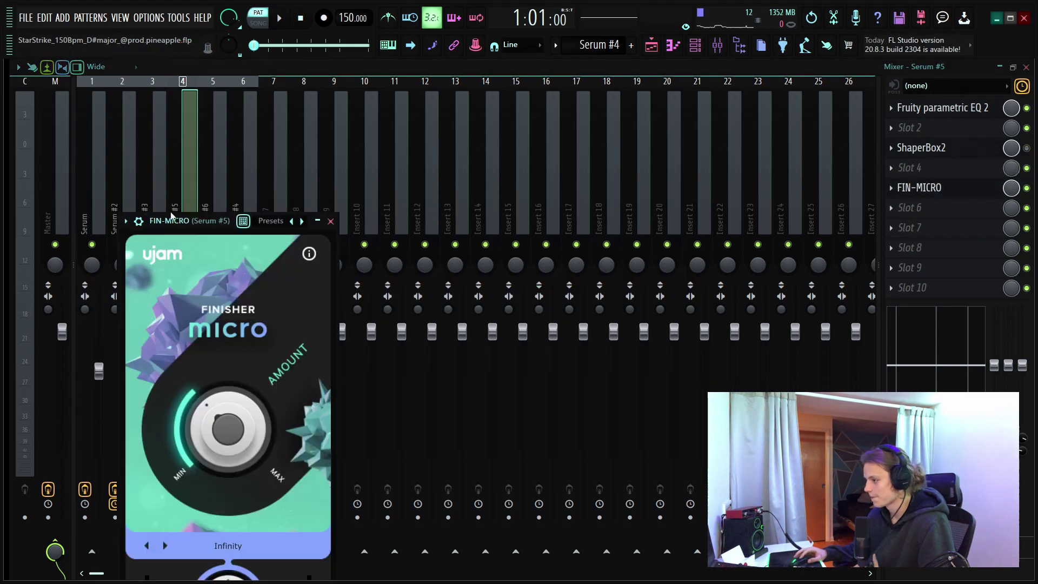
left_click_drag(171, 214, 229, 142)
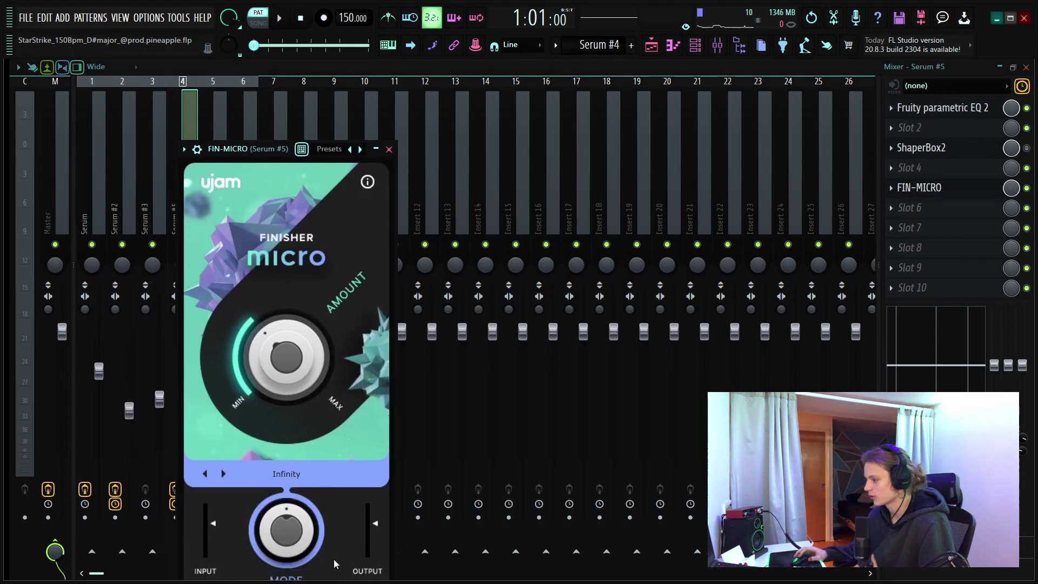
left_click(389, 148)
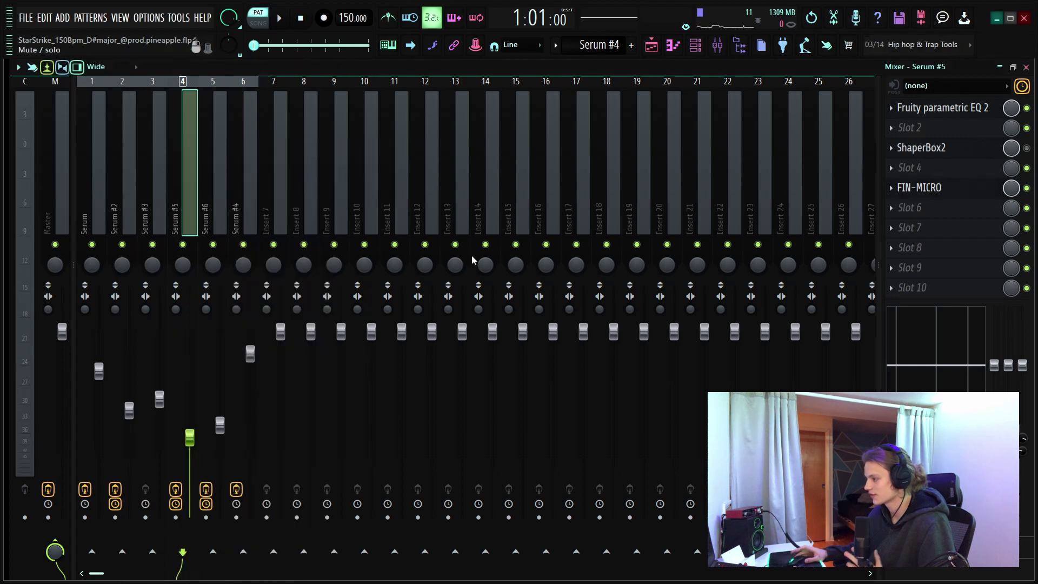
View the Fruity parametric EQ 2 curve on the Serum #6 mixer track and close the equalizer
left_click(218, 176)
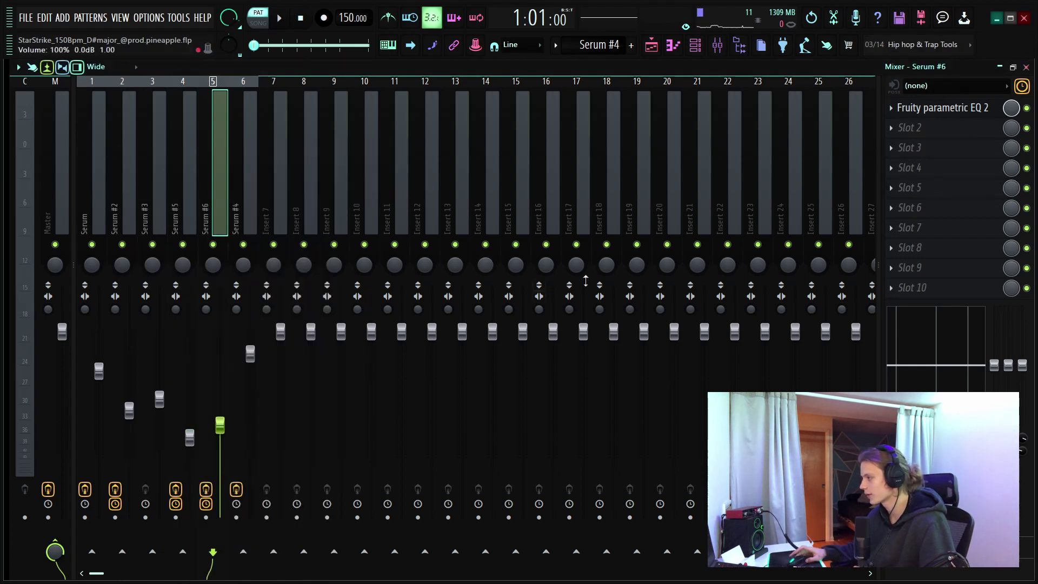
left_click_drag(340, 198, 549, 221)
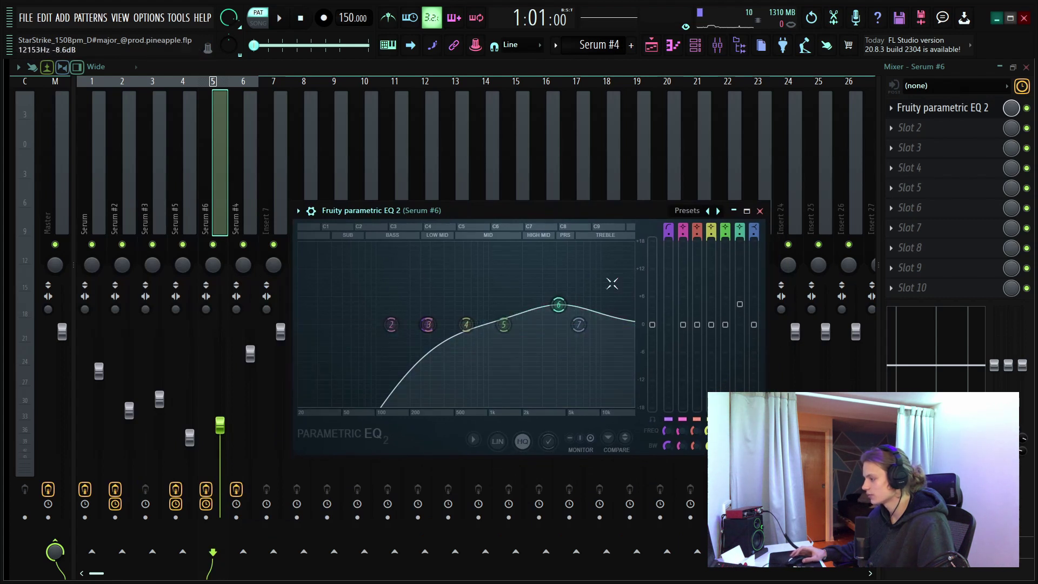
left_click(760, 211)
View the Fruity parametric EQ 2 low-pass curve on the Serum #4 mixer track and close the equalizer
left_click(245, 189)
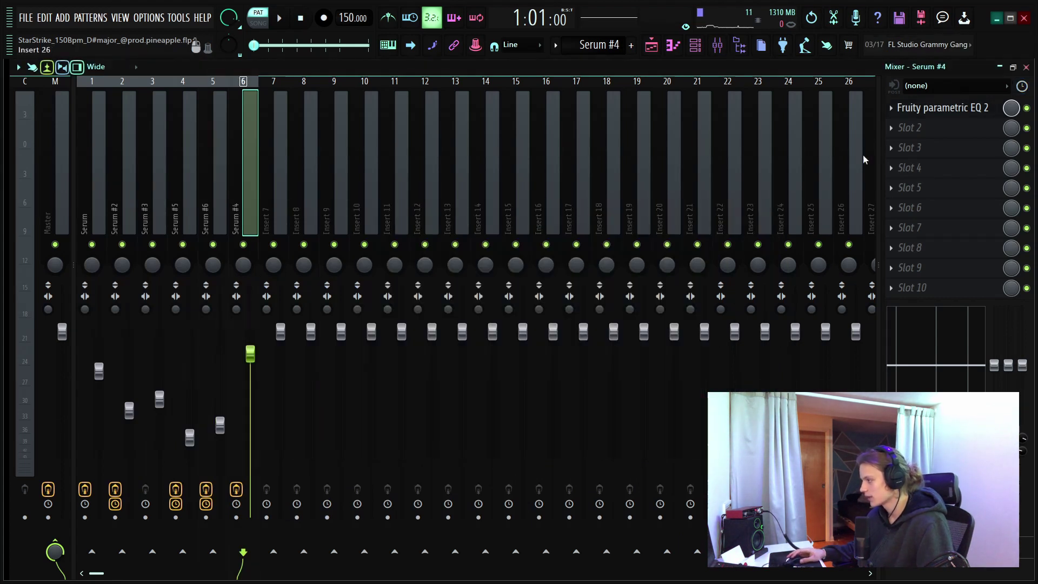
left_click(943, 108)
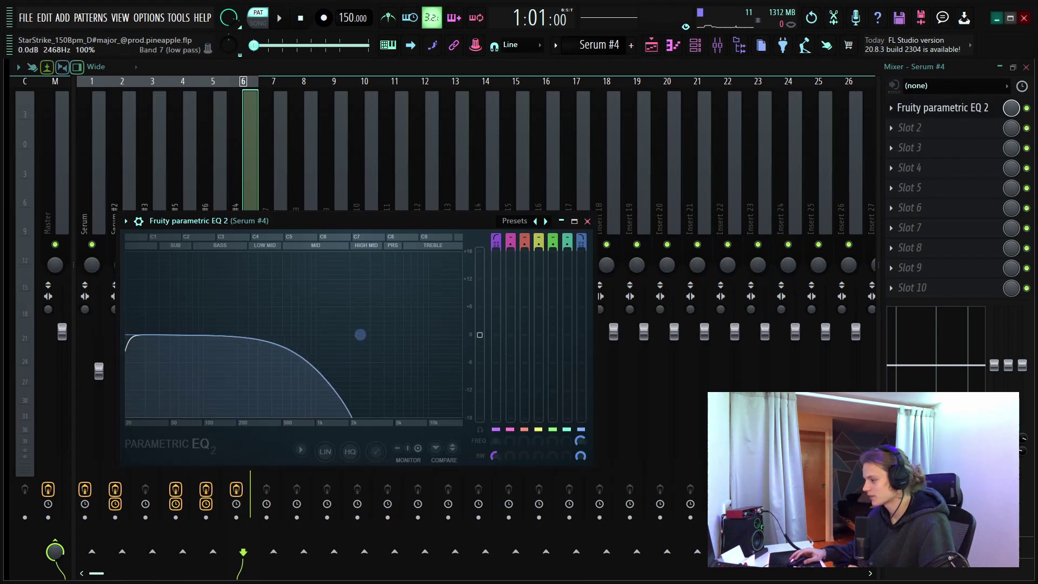
left_click(254, 21)
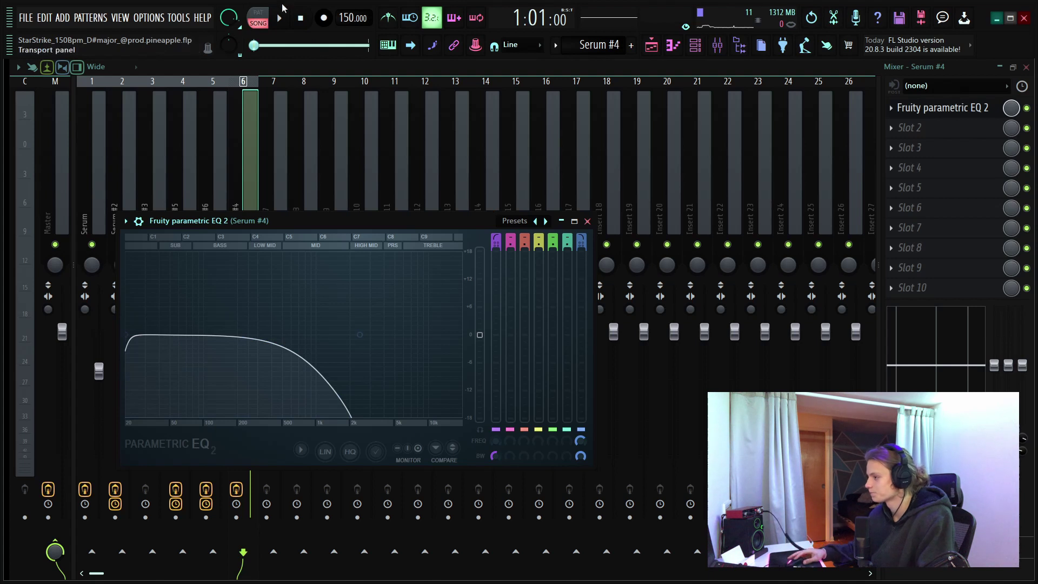
left_click(258, 18)
left_click(587, 221)
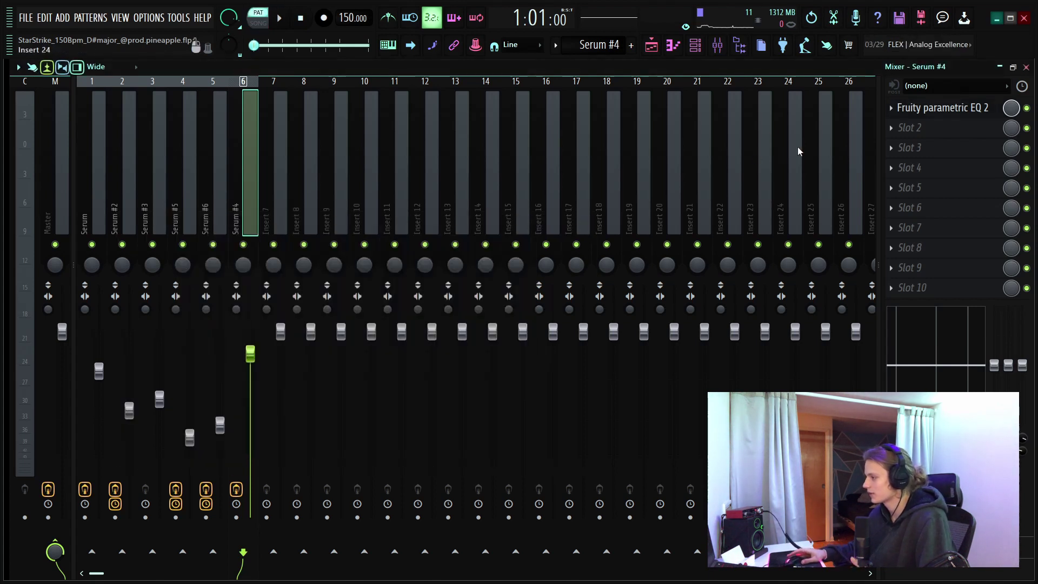
Show the playlist arrangement with taller tracks, switch playback to song mode, and bring the opening bars into close view
left_click(653, 45)
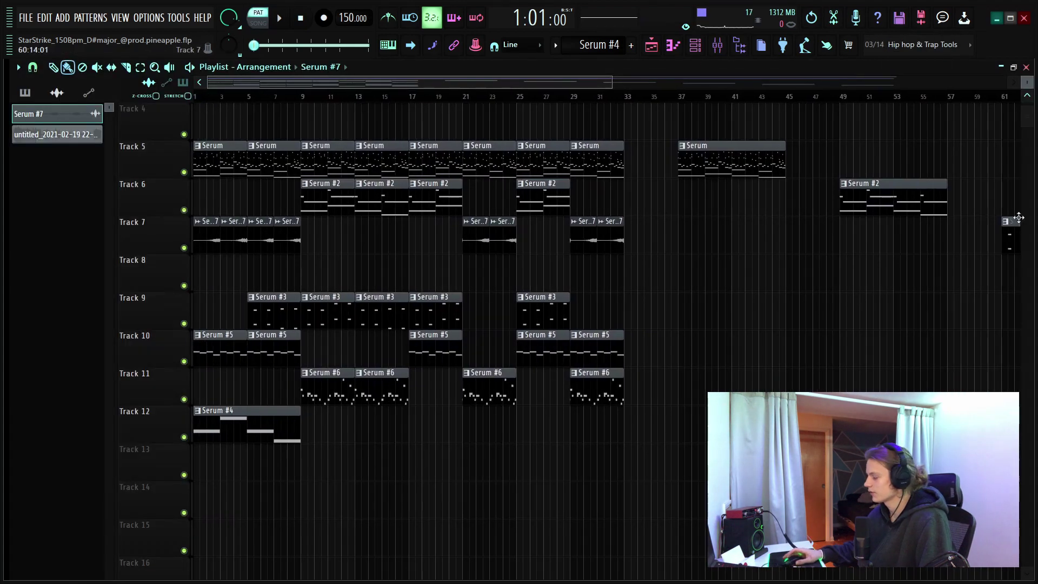
left_click_drag(1027, 85, 1028, 86)
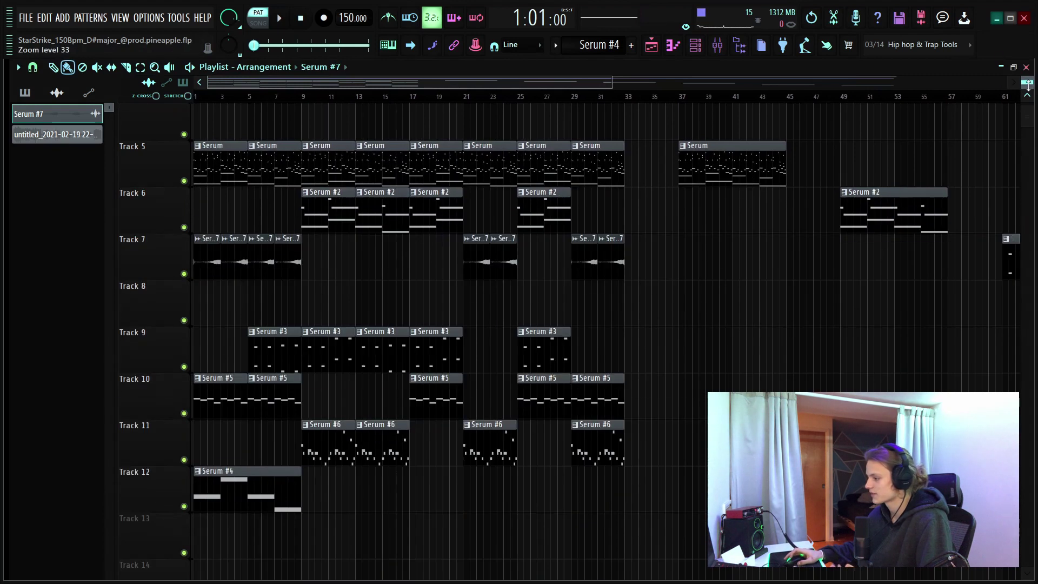
key("l")
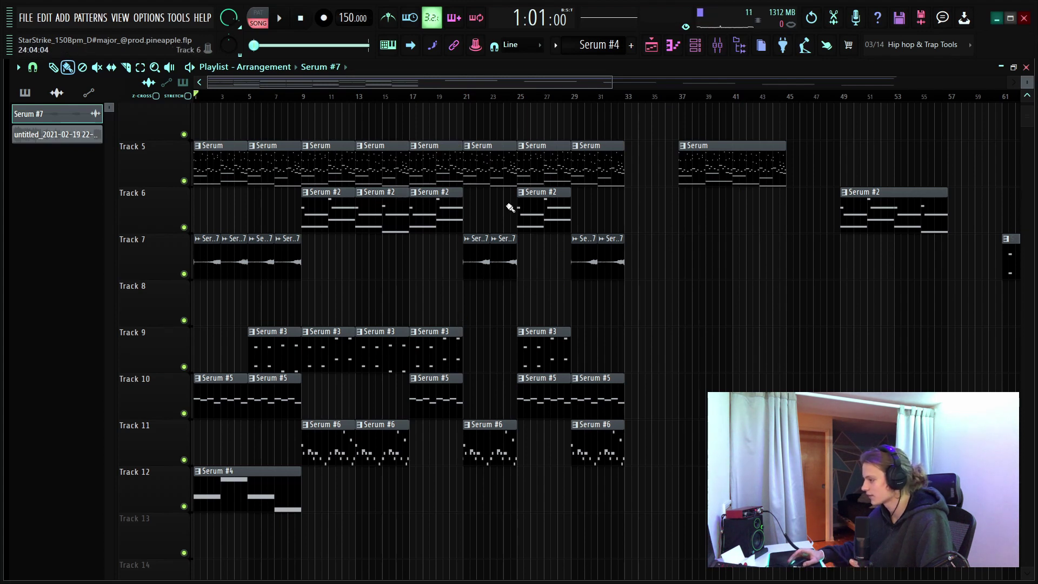
scroll(350, 105, "up", 5, "ctrl")
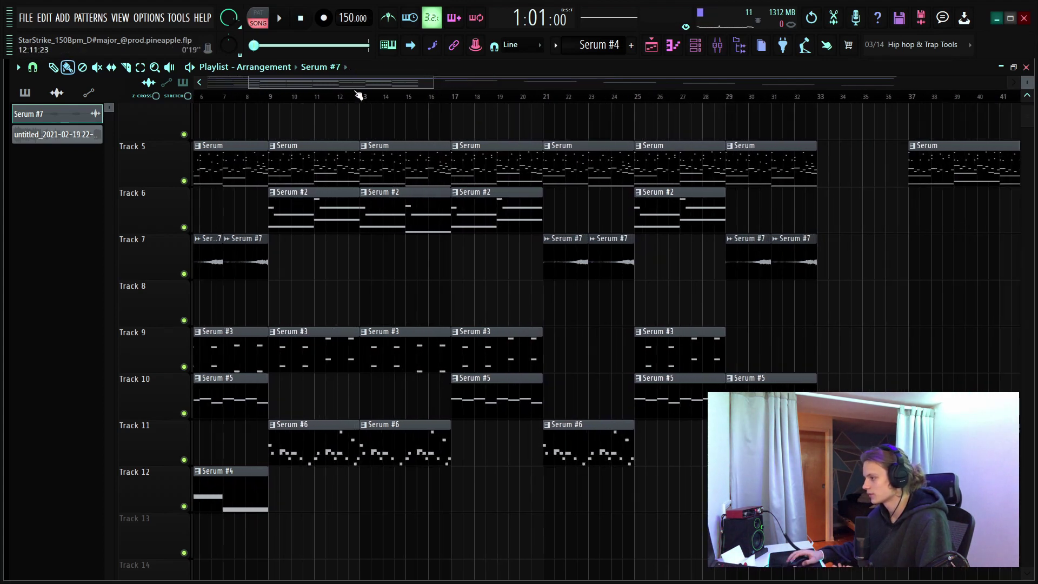
left_click_drag(1027, 81, 1028, 84)
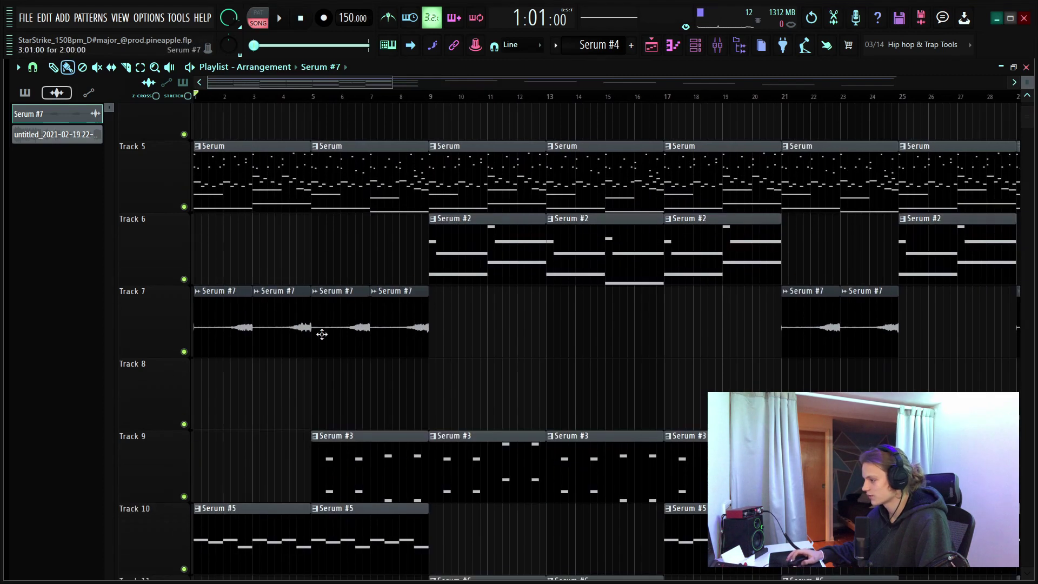
Highlight the first two Serum #2 clips on Track 6 and the Serum #7 clips on Track 7 from bar 21 onward
left_click(295, 311)
left_click_drag(559, 294, 481, 254)
left_click_drag(579, 259, 515, 263)
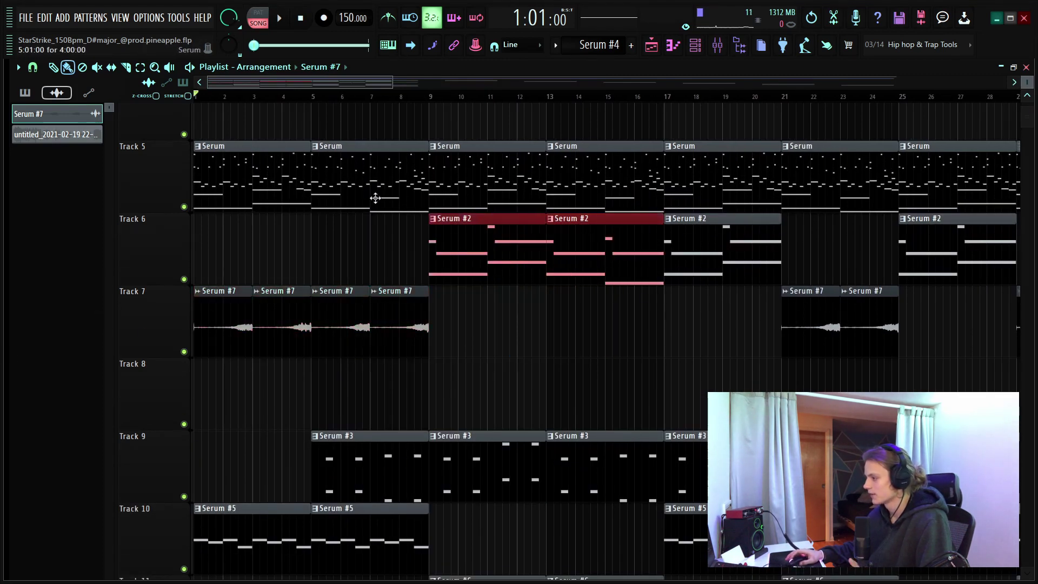
left_click(412, 85)
left_click(698, 308)
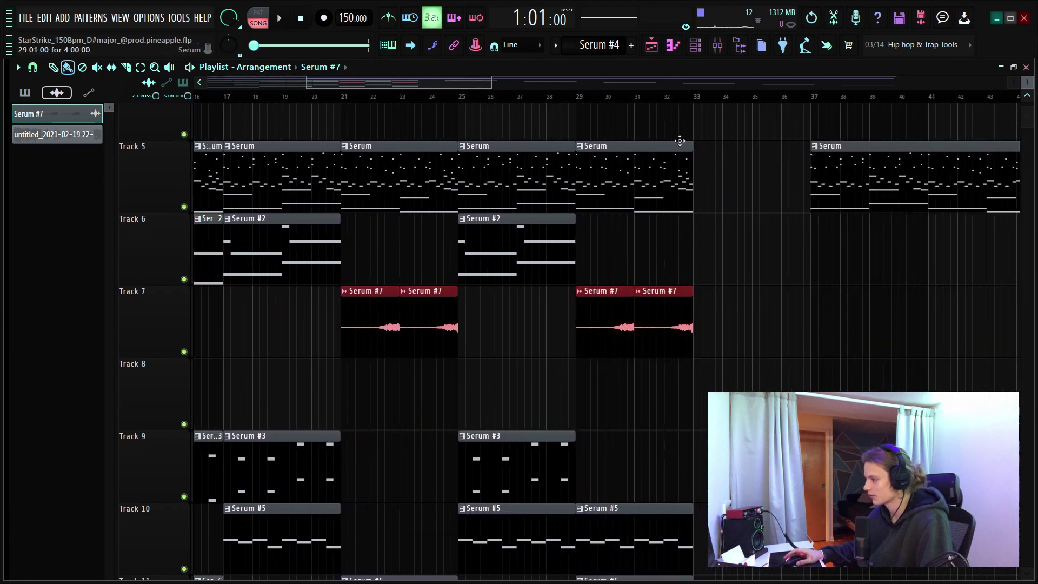
Show the whole arrangement with shorter tracks and select the Ambience - Mix level automation clip on Track 3
scroll(408, 101, "down", 8)
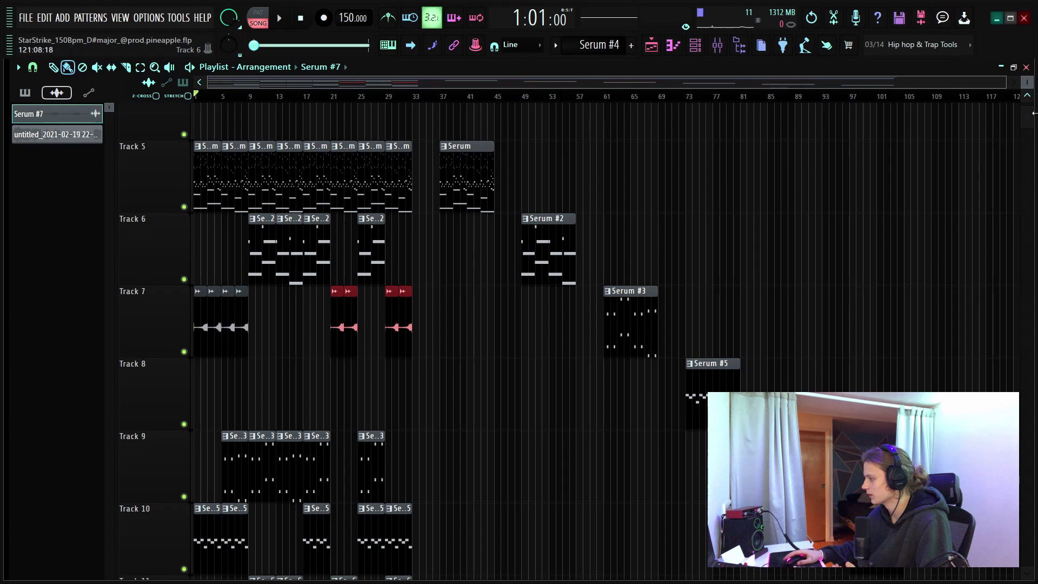
left_click_drag(1027, 83, 1027, 93)
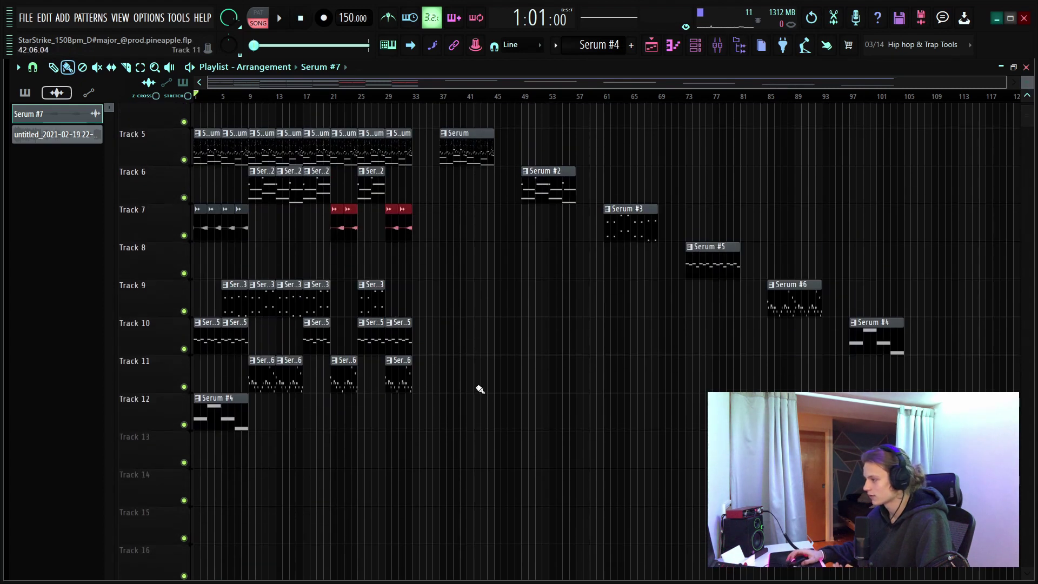
scroll(480, 389, "up", 4)
left_click(739, 214)
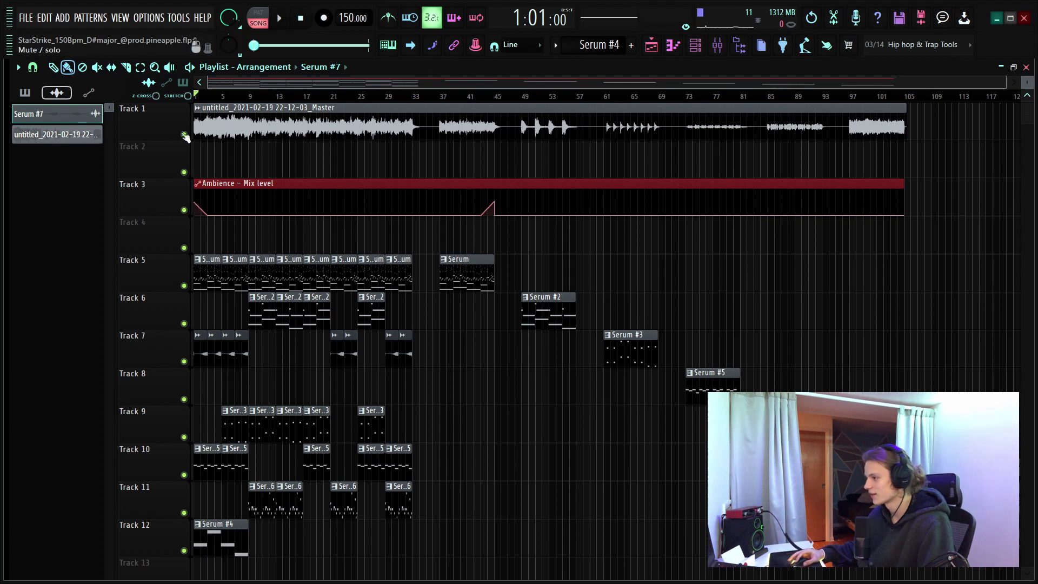
Solo Track 1 and check the pitch shift in the master audio clip's sample settings
right_click(184, 134)
double_click(211, 108)
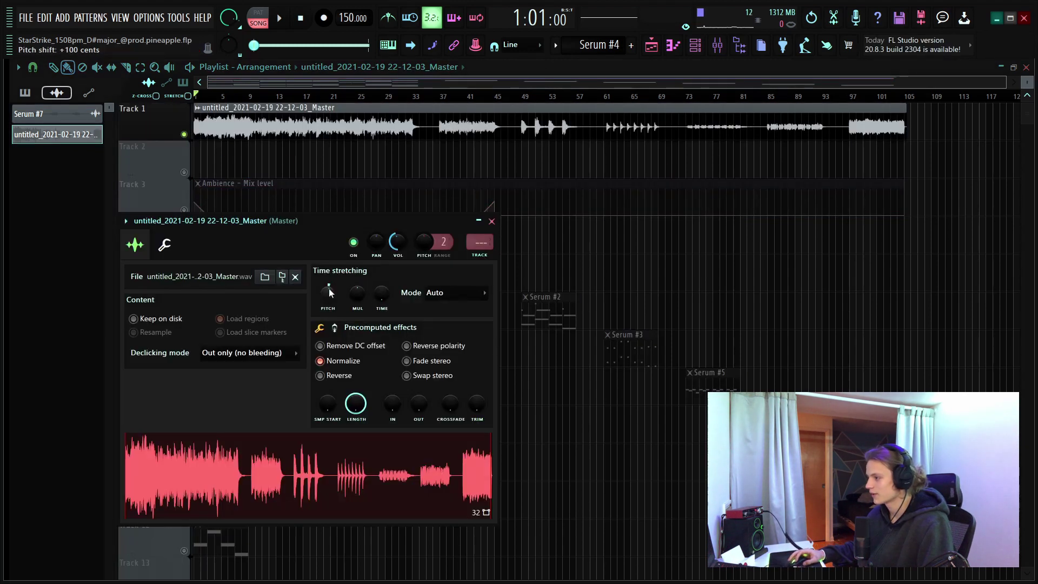
left_click(491, 221)
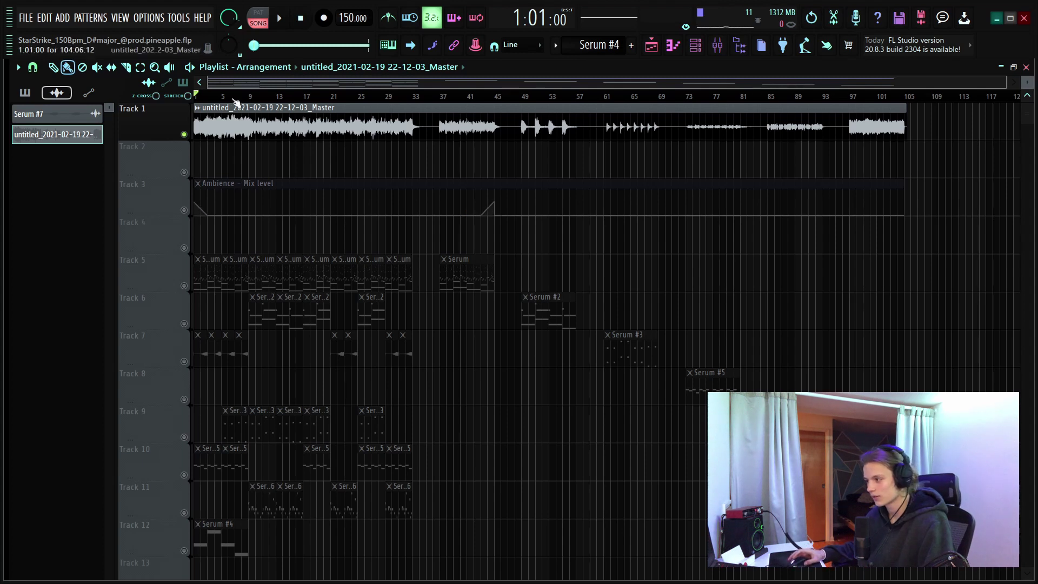
Select bars 1 through 12 on the playlist timeline and play the soloed master recording
scroll(232, 100, "up", 3)
left_click(263, 67)
left_click(193, 89)
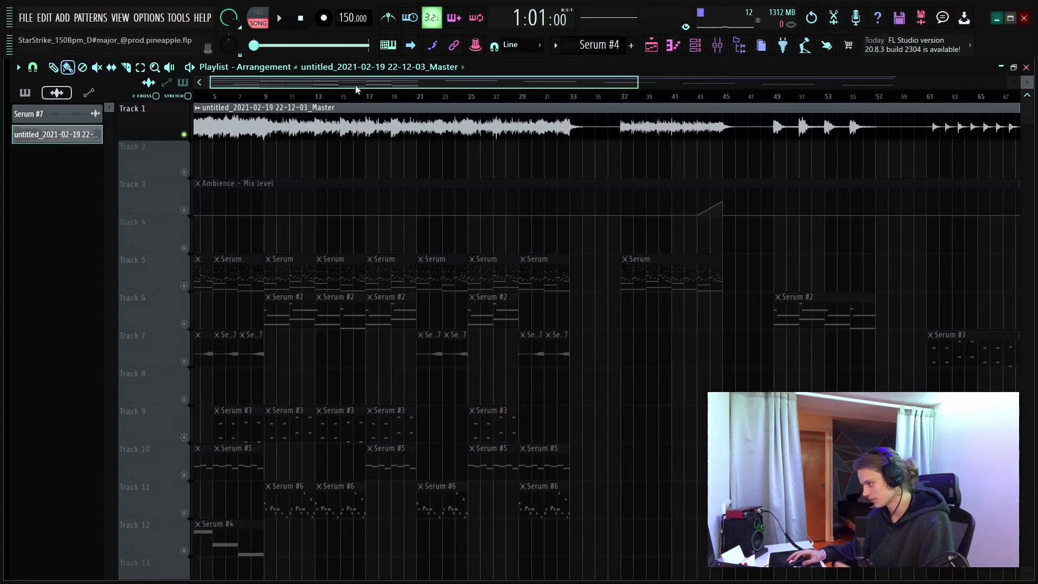
left_click(199, 82)
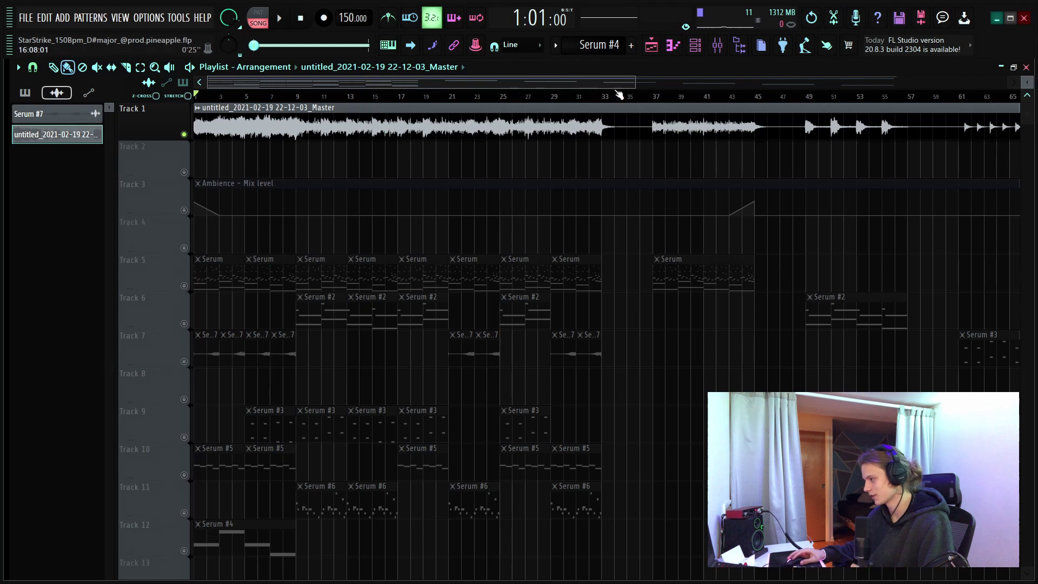
left_click_drag(352, 99, 194, 99)
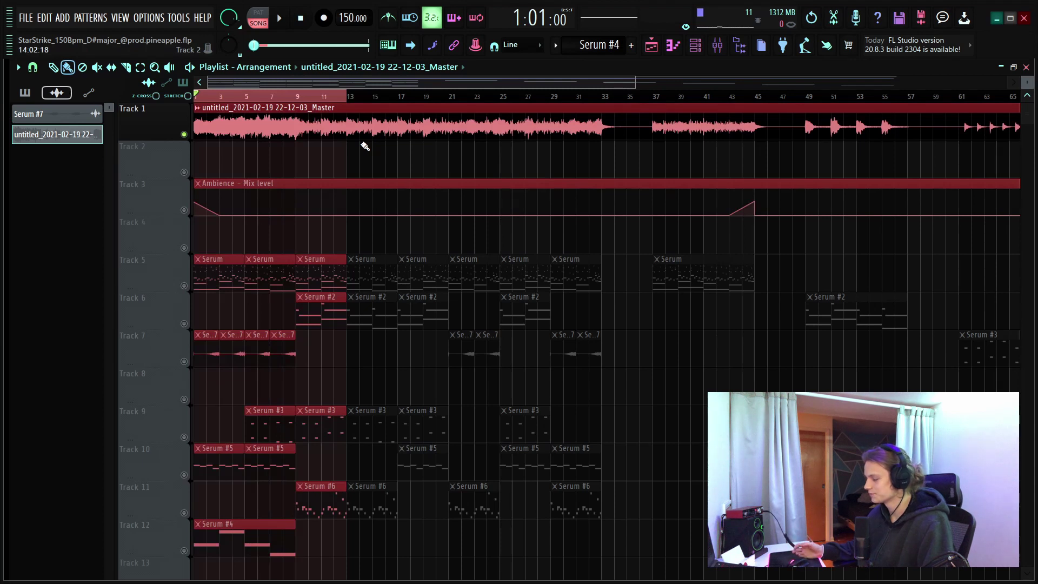
key("space")
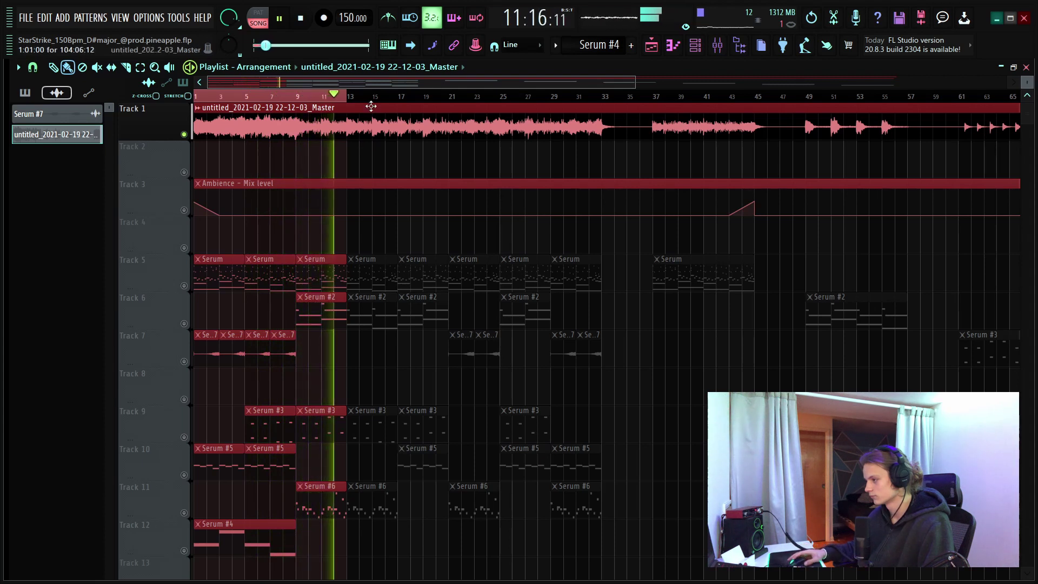
Stop playback and clear the time selection over the opening bars
scroll(372, 96, "down", 4)
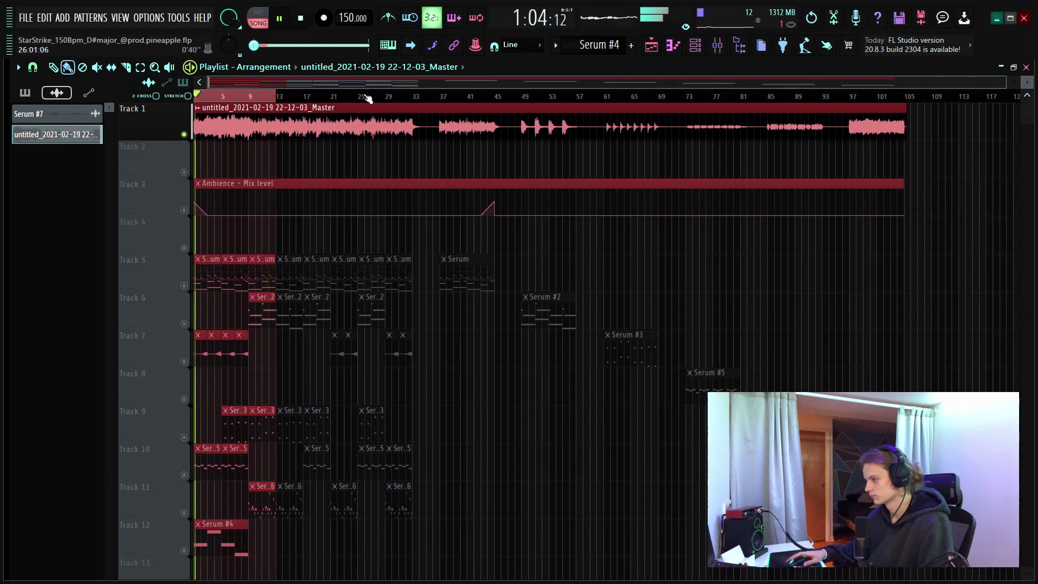
key("space")
right_click(247, 97)
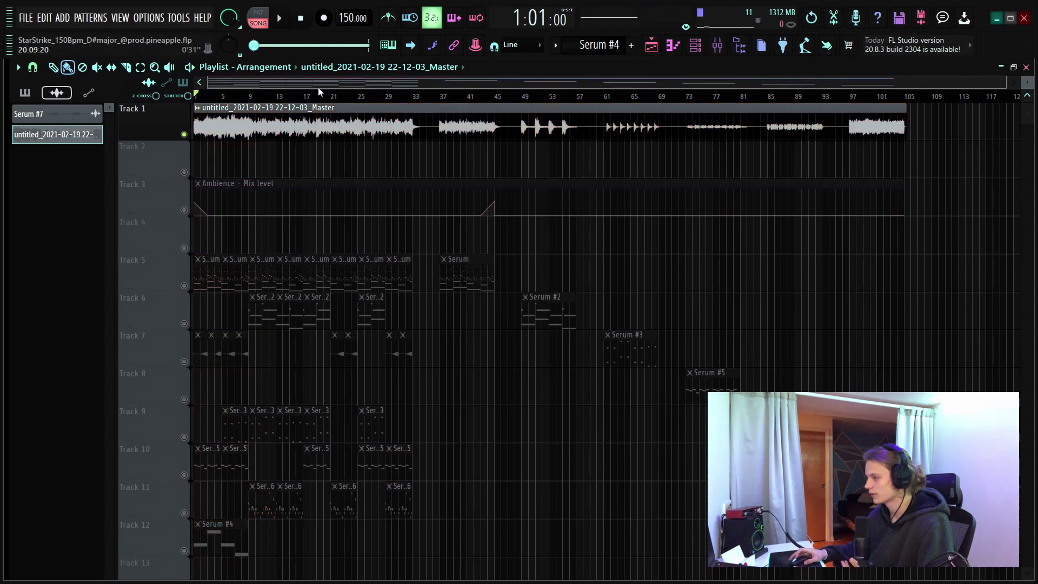
View the channel rack and the mixer, and return to the playlist arrangement
scroll(541, 97, "up", 4)
left_click(702, 44)
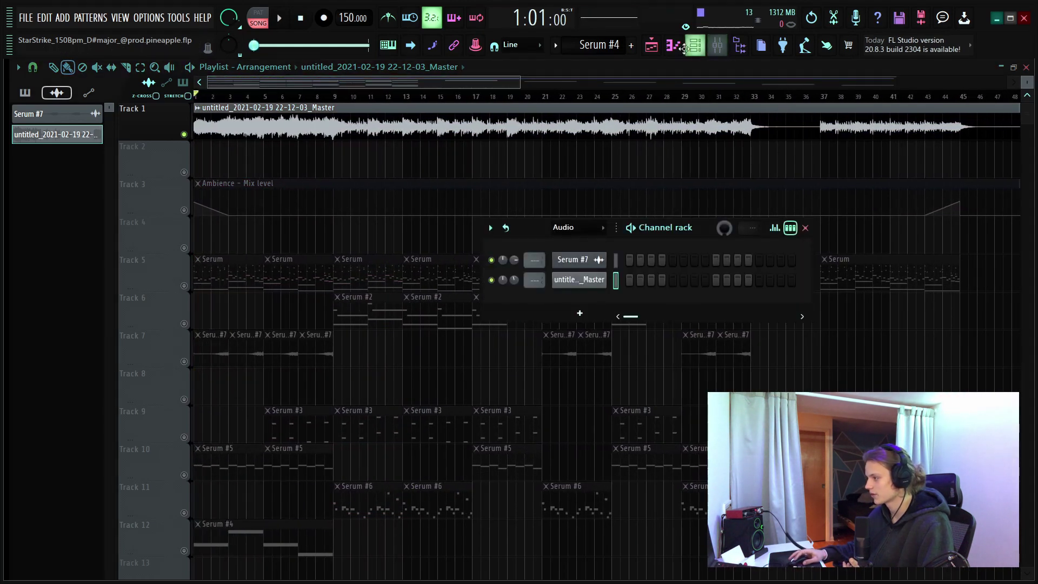
left_click(717, 46)
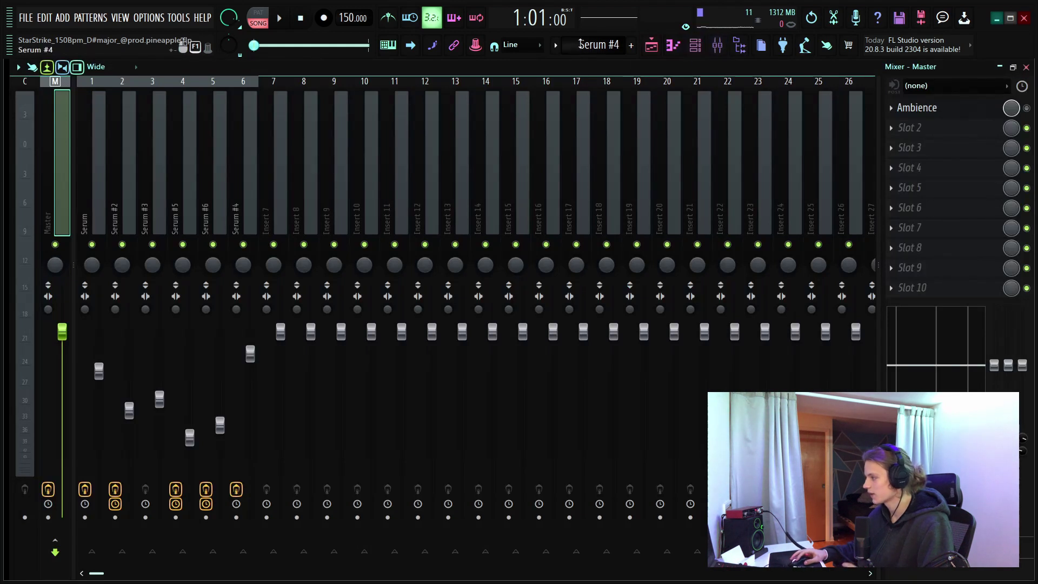
left_click(651, 46)
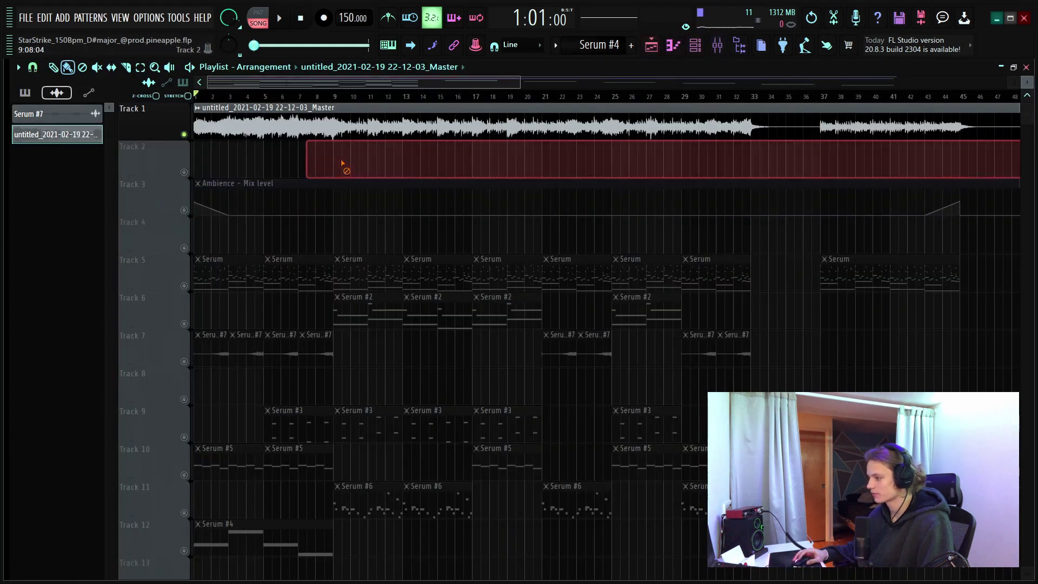
Place a copy of the master audio clip on Track 4 starting at bar 48
left_click(324, 194)
scroll(288, 99, "down", 5)
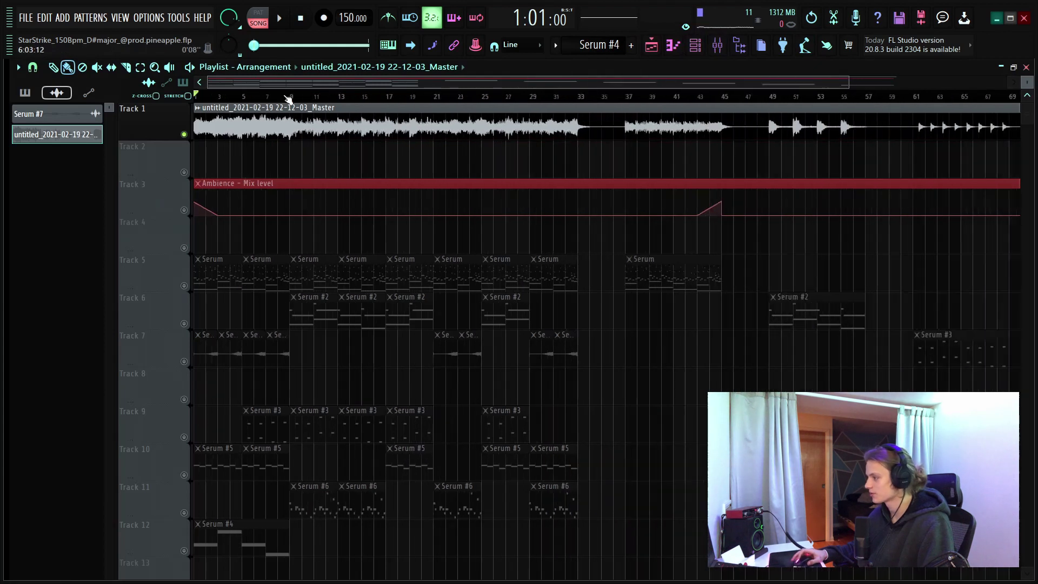
left_click(594, 228)
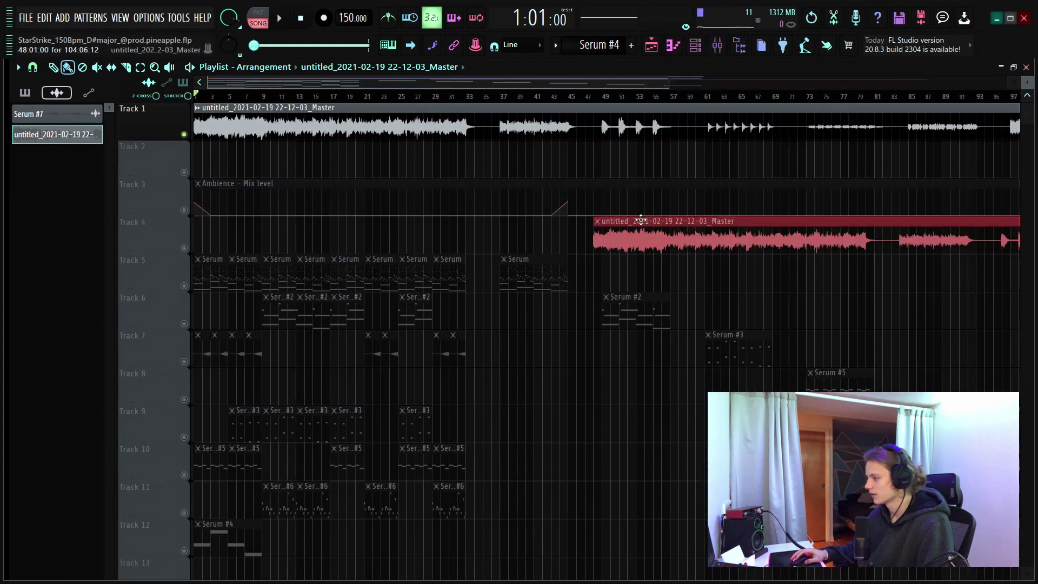
scroll(338, 100, "down", 2)
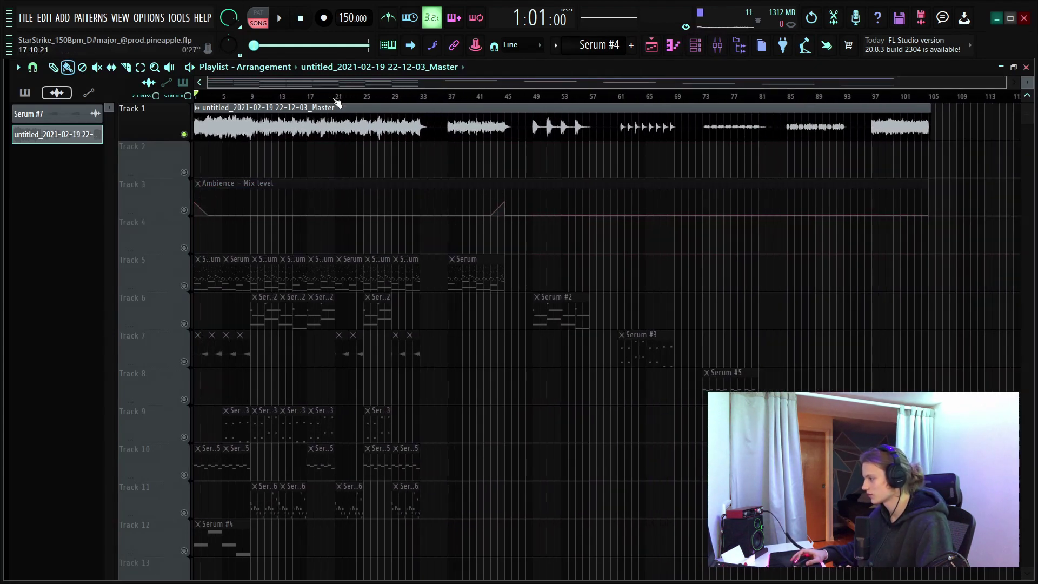